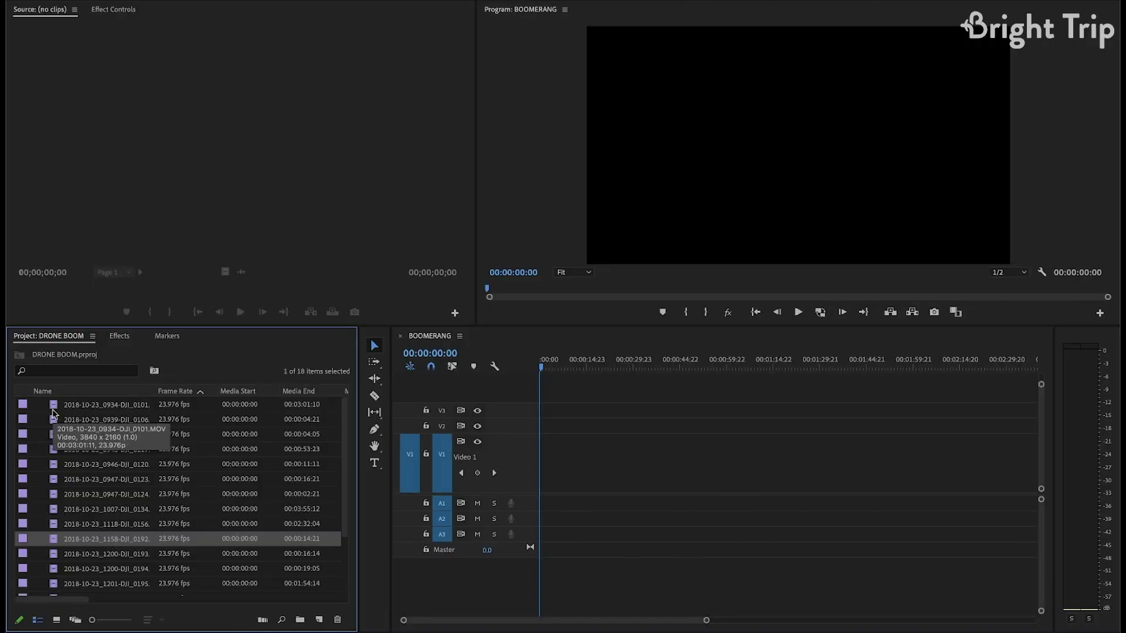
- Open drone clip 2018-10-23_0934-DJI_0101.MOV from the project and preview its footage up to about 42 seconds
{"action": "double_click", "coordinate": [53, 409]}
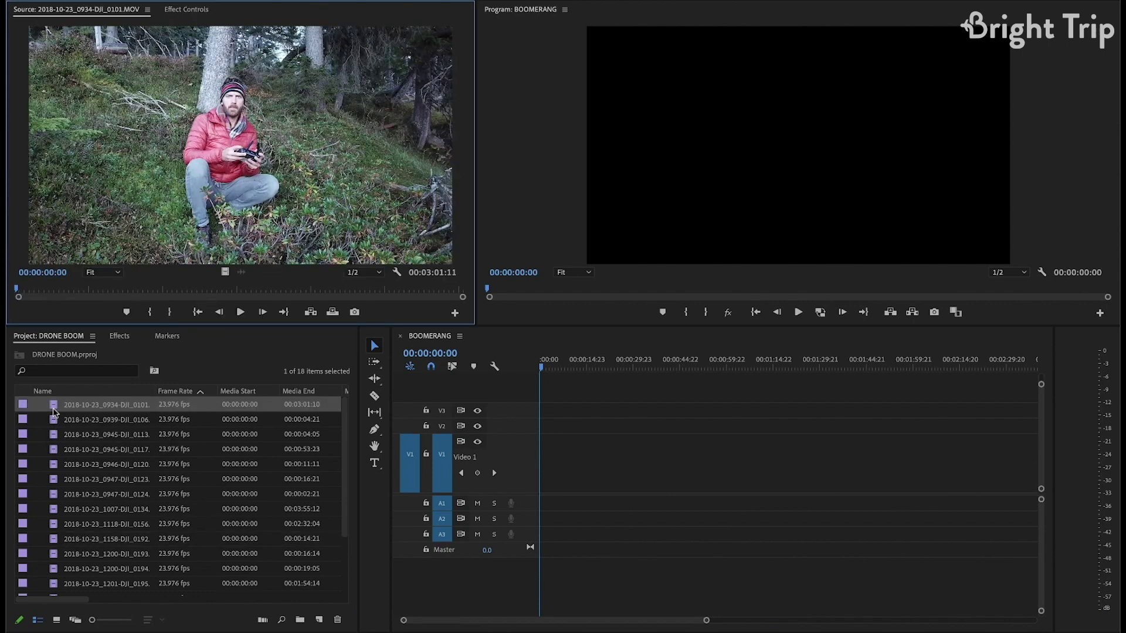
{"action": "key", "text": "space"}
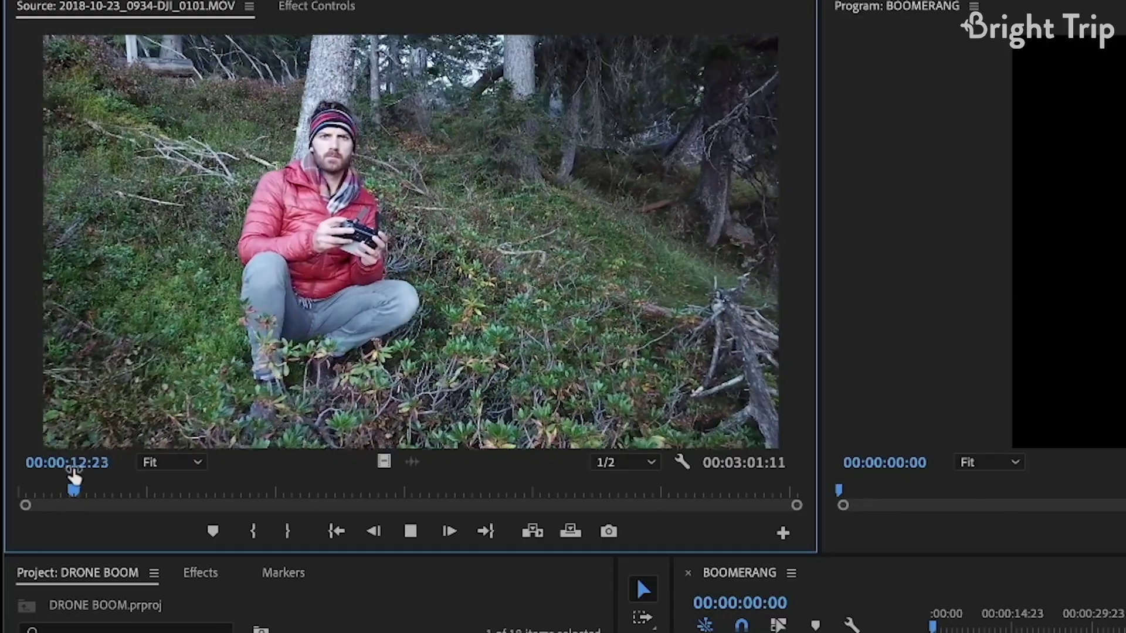
{"action": "left_click", "coordinate": [72, 482]}
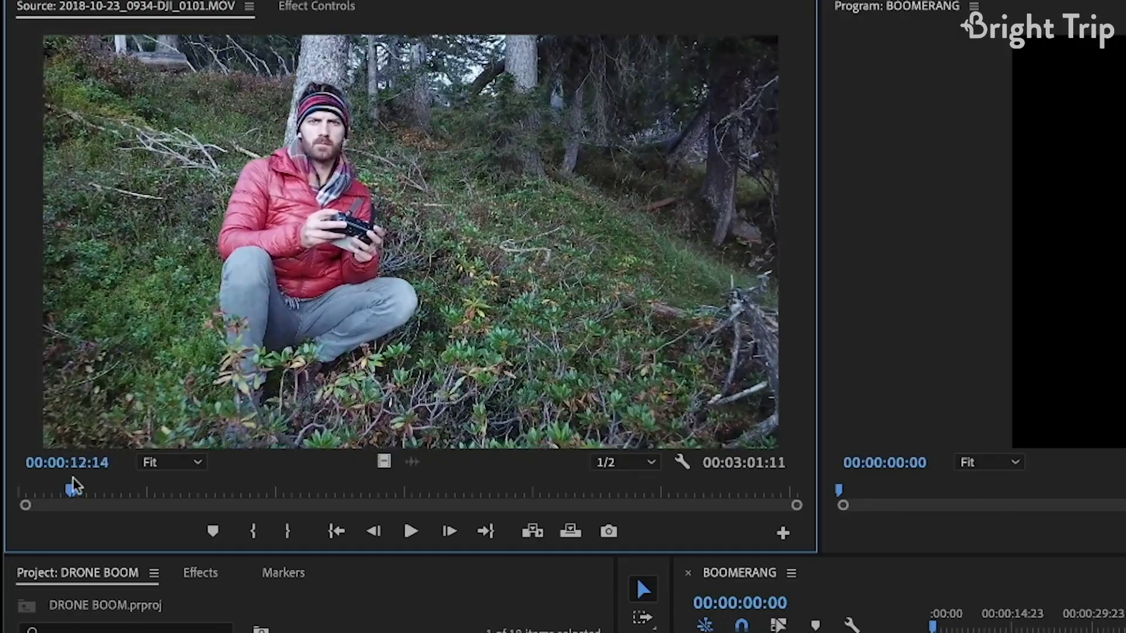
{"action": "left_click_drag", "start_coordinate": [73, 482], "coordinate": [104, 492]}
{"action": "key", "text": "space"}
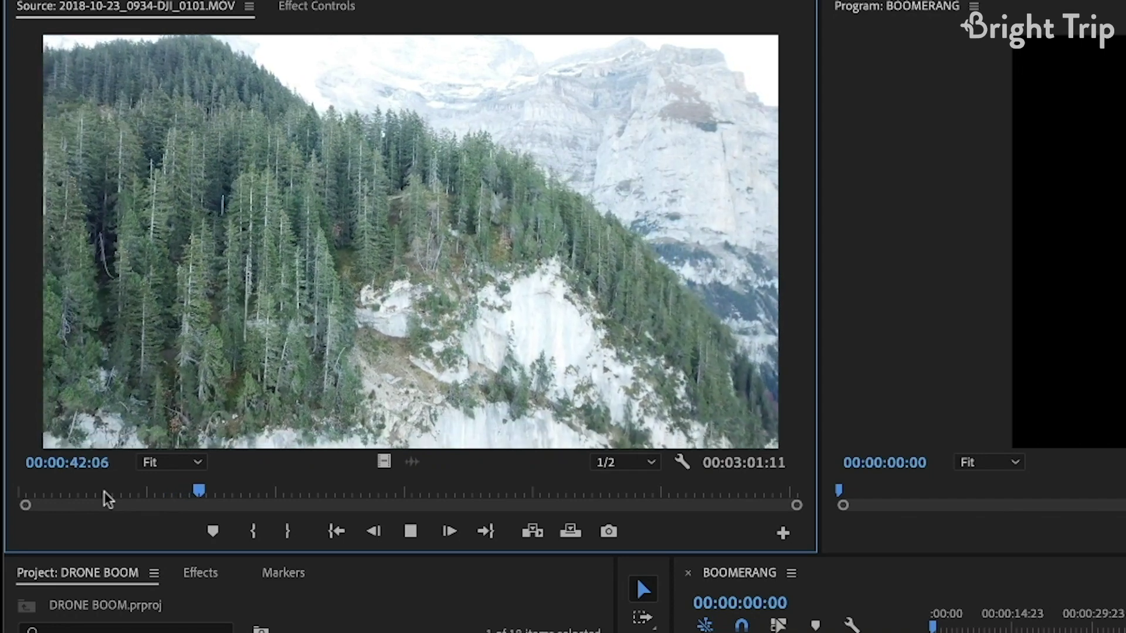
{"action": "key", "text": "space"}
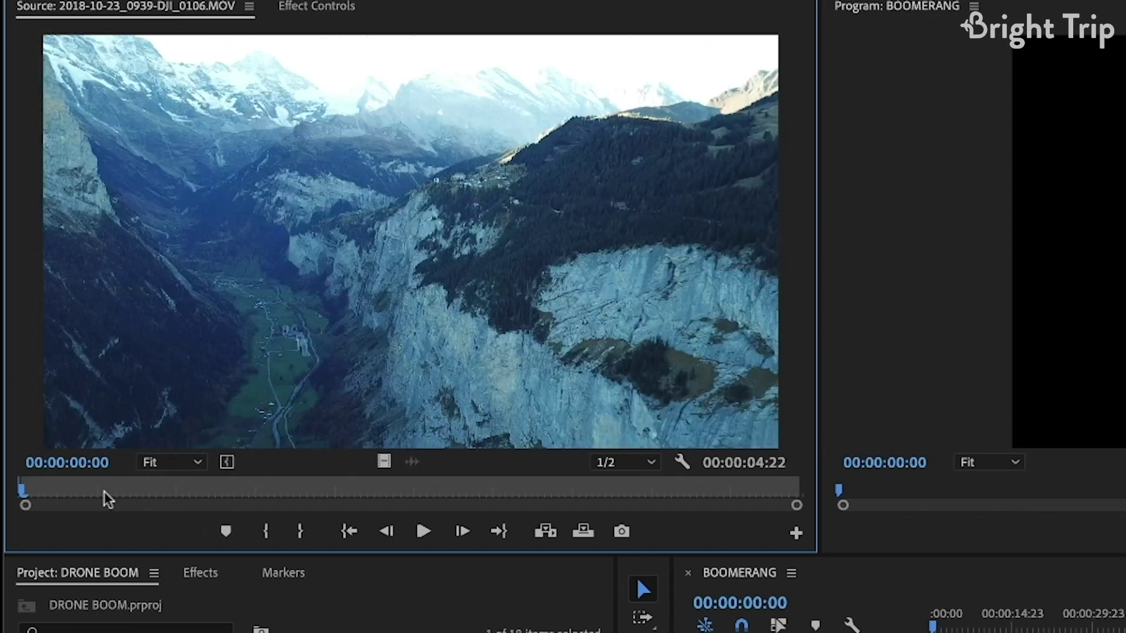
- Preview source clip 2018-10-23_0939-DJI_0106.MOV and skim through 2018-10-23_1118-DJI_0156.MOV from start to near its end
{"action": "key", "text": "space"}
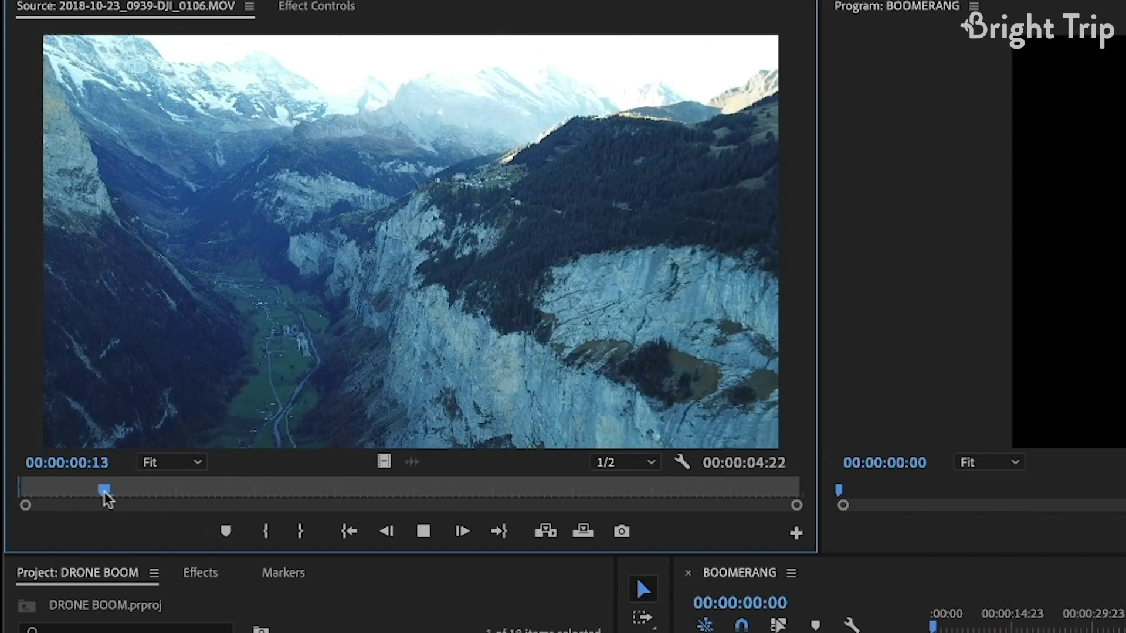
{"action": "key", "text": "space"}
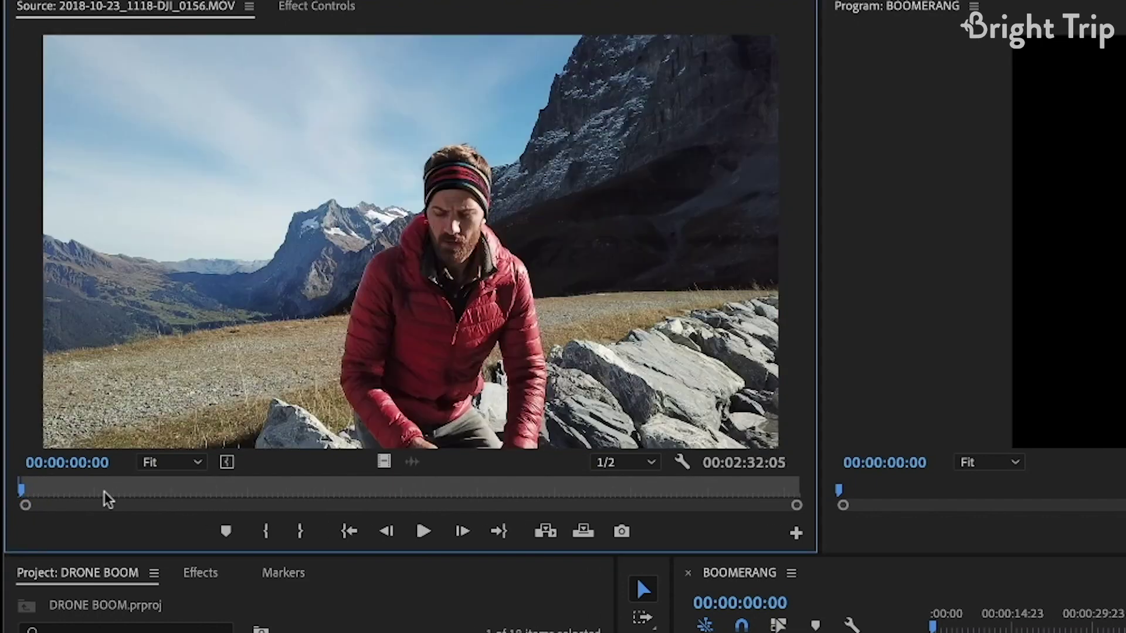
{"action": "key", "text": "space"}
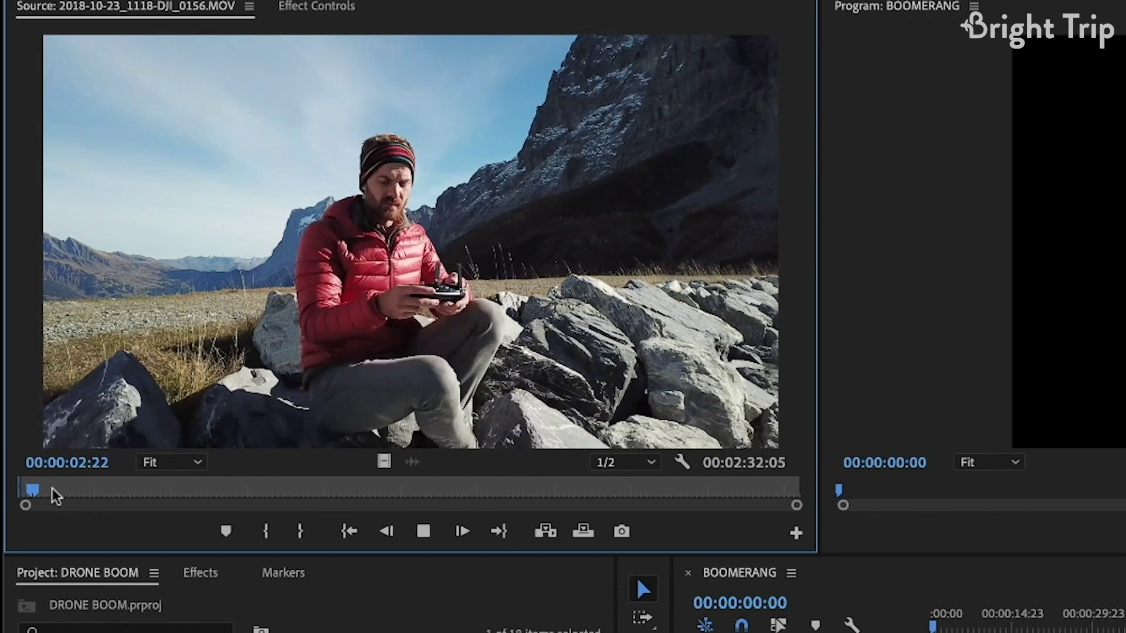
{"action": "left_click", "coordinate": [51, 490]}
{"action": "left_click_drag", "start_coordinate": [54, 491], "coordinate": [54, 493]}
{"action": "key", "text": "space"}
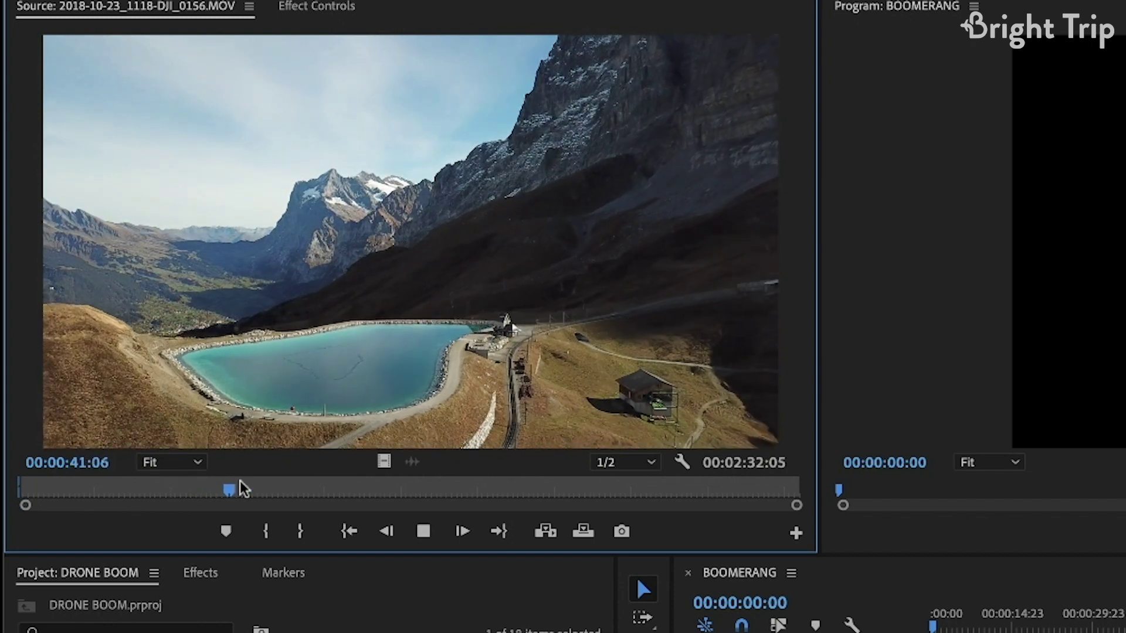
{"action": "left_click_drag", "start_coordinate": [240, 481], "coordinate": [686, 483]}
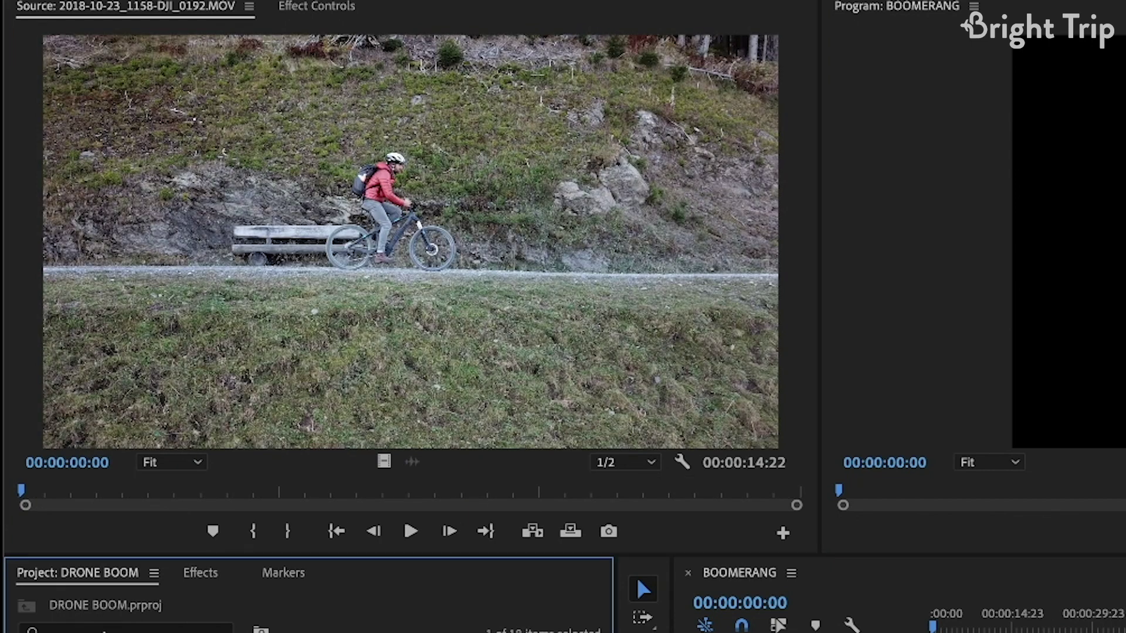
- Skim source clips 2018-10-23_1158-DJI_0192.MOV and 2018-10-23_1007-DJI_0134.MOV, examining the pull-back from the cabin to the mountains
{"action": "left_click_drag", "start_coordinate": [36, 487], "coordinate": [191, 550]}
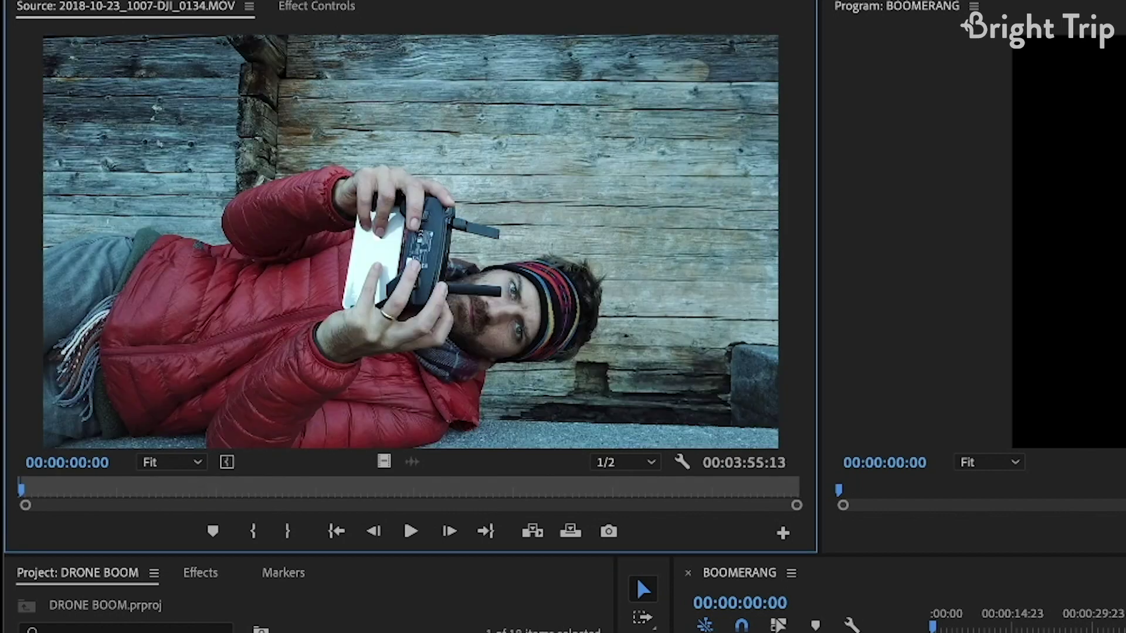
{"action": "left_click_drag", "start_coordinate": [21, 489], "coordinate": [68, 497]}
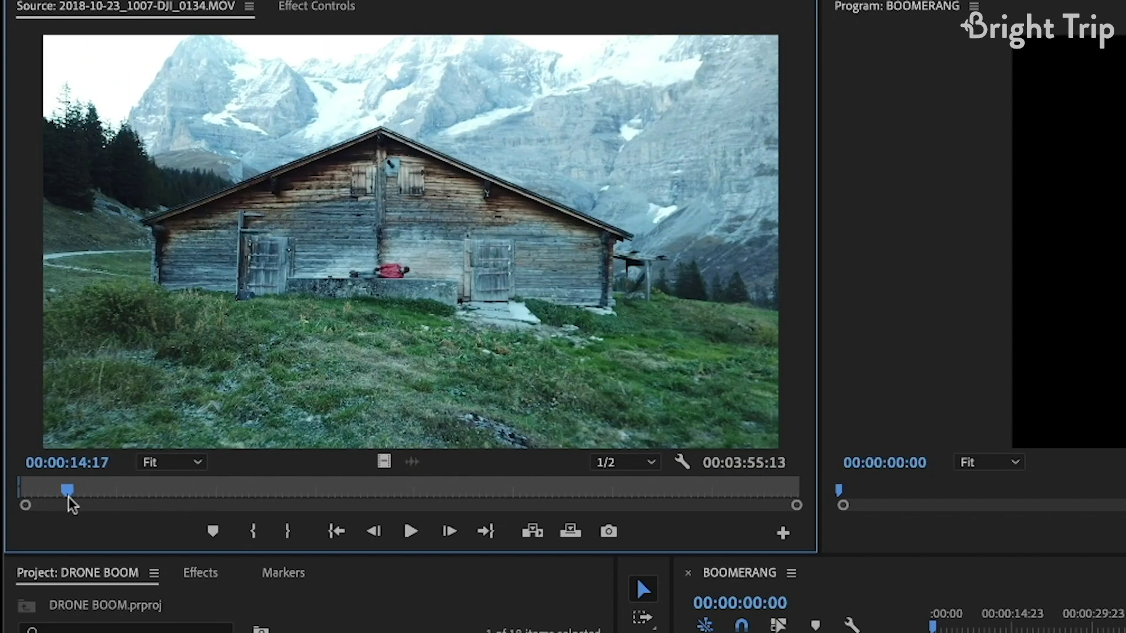
{"action": "key", "text": "space"}
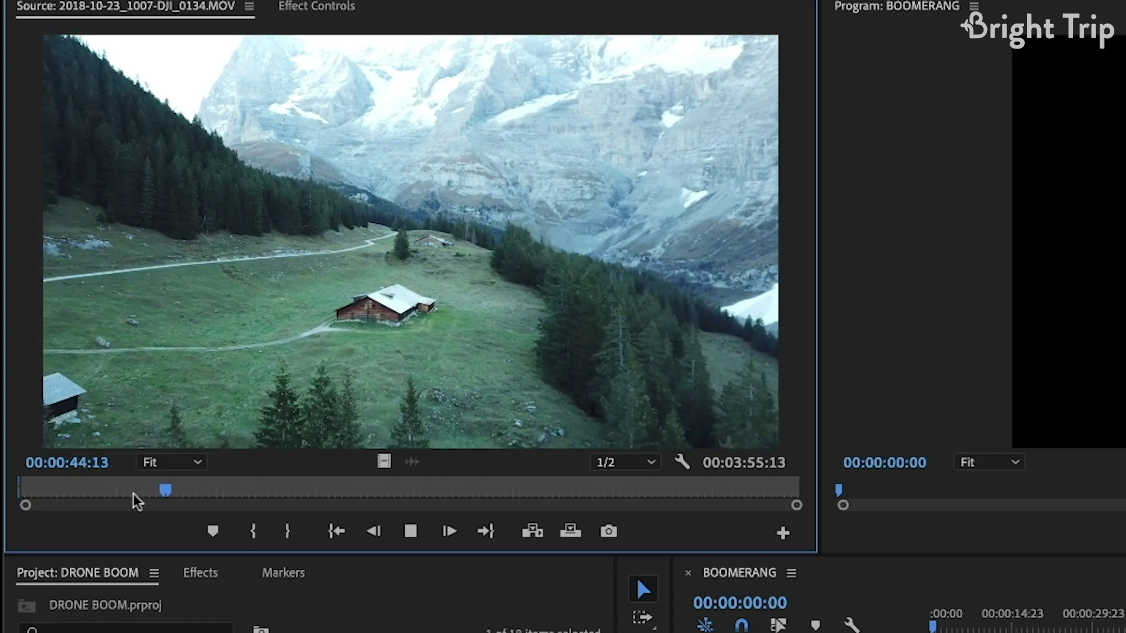
{"action": "left_click_drag", "start_coordinate": [163, 489], "coordinate": [742, 489]}
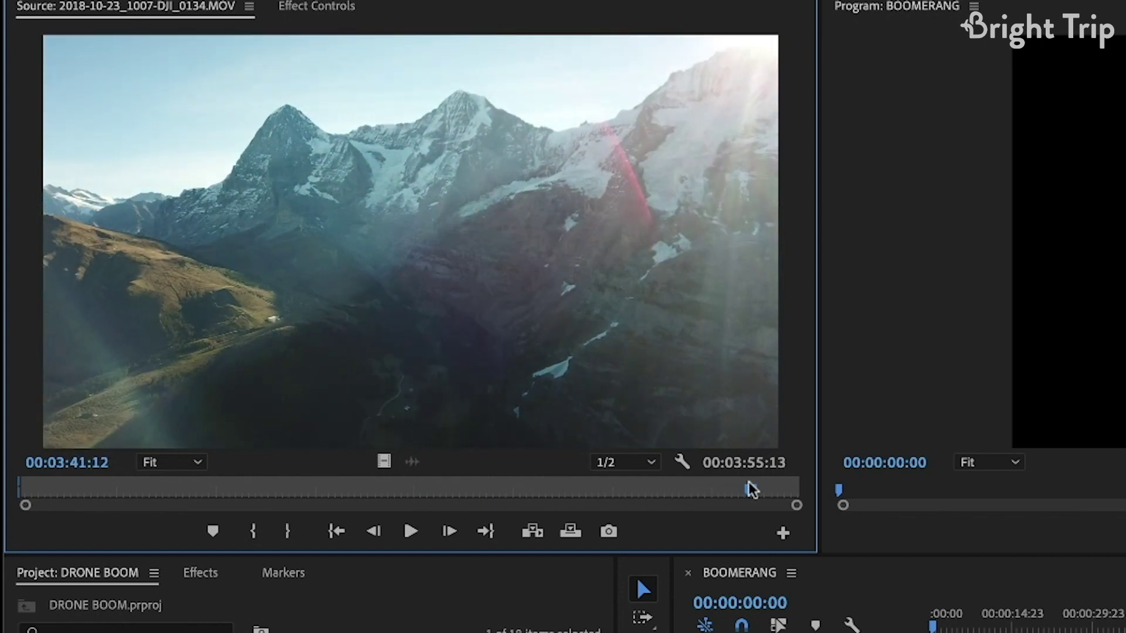
{"action": "left_click_drag", "start_coordinate": [754, 485], "coordinate": [58, 486]}
{"action": "key", "text": "space"}
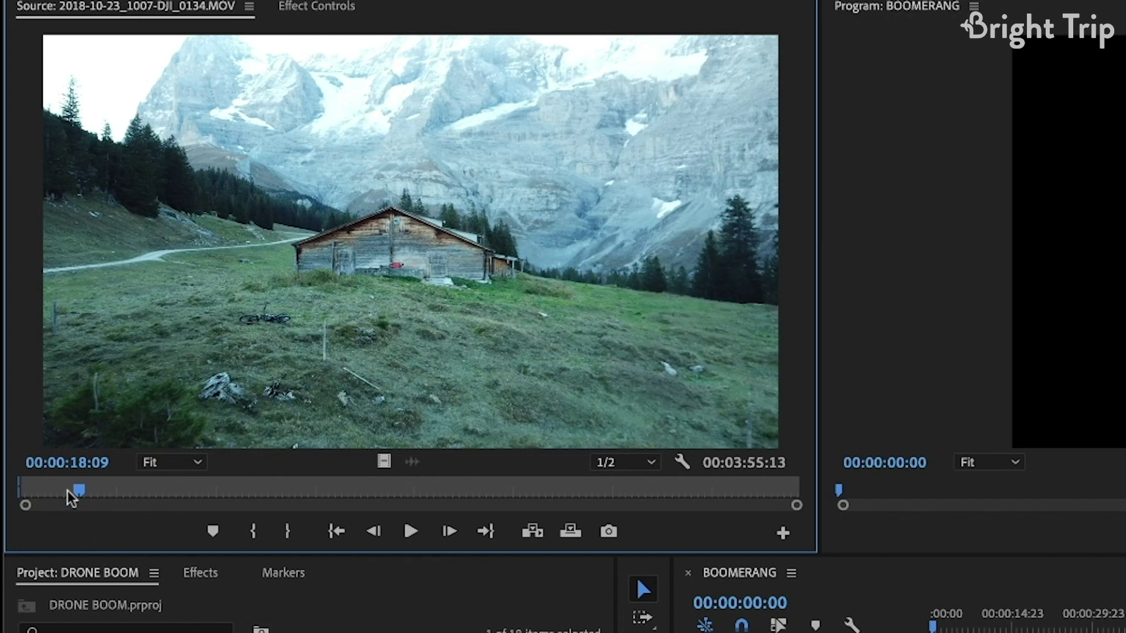
{"action": "left_click_drag", "start_coordinate": [72, 498], "coordinate": [19, 505]}
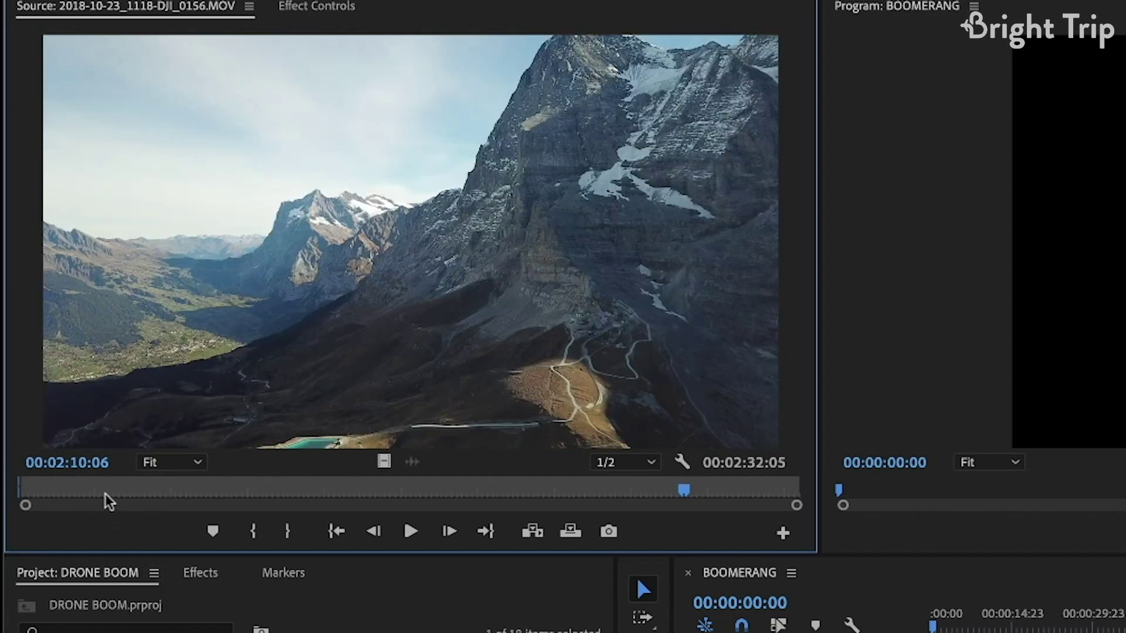
- Mark the In point of 2018-10-23_1118-DJI_0156.MOV at 00:00:06:16, just before the drone pulls away from the seated man
{"action": "left_click_drag", "start_coordinate": [109, 502], "coordinate": [7, 493]}
{"action": "key", "text": "space"}
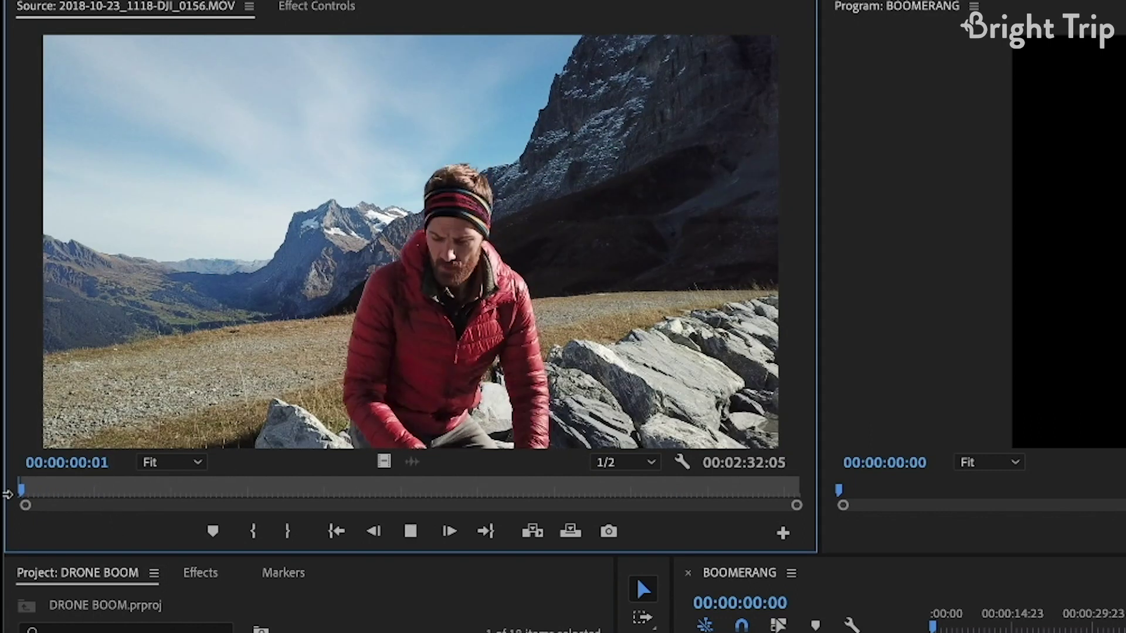
{"action": "key", "text": "i"}
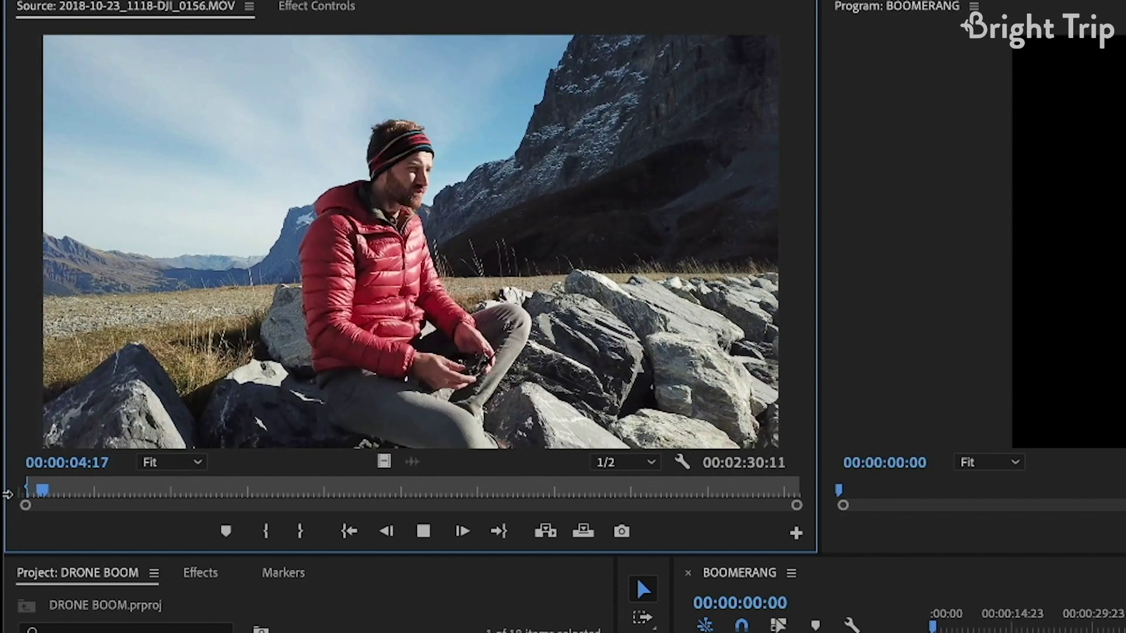
{"action": "key", "text": "space"}
{"action": "key", "text": "space"}
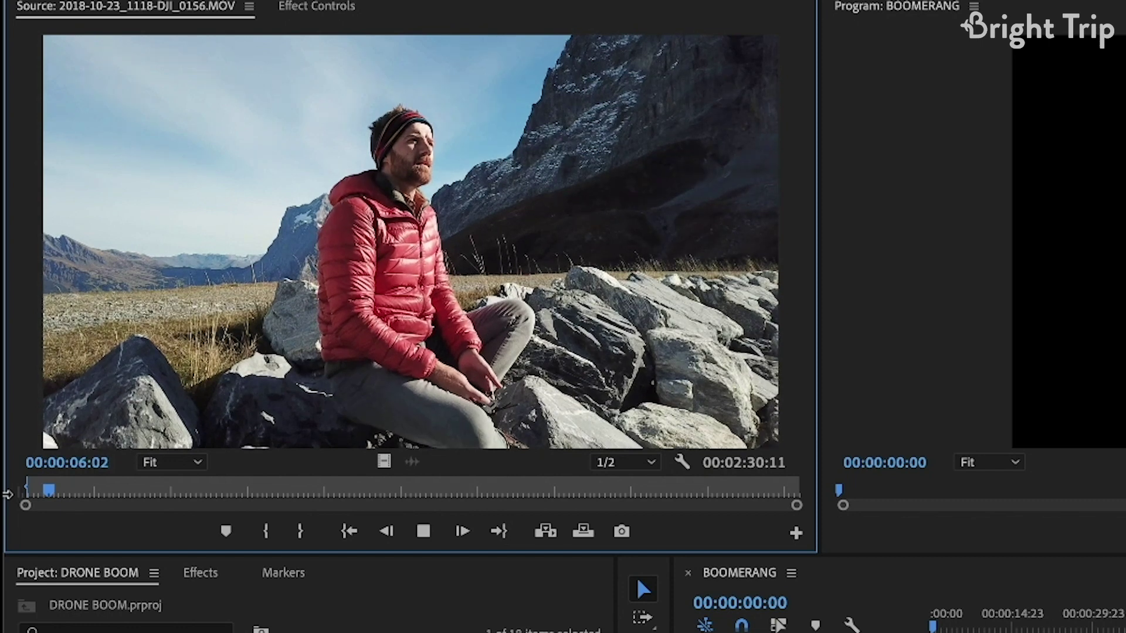
{"action": "key", "text": "space"}
{"action": "key", "text": "shift+Left"}
{"action": "key", "text": "shift+Left"}
{"action": "key", "text": "shift+Left"}
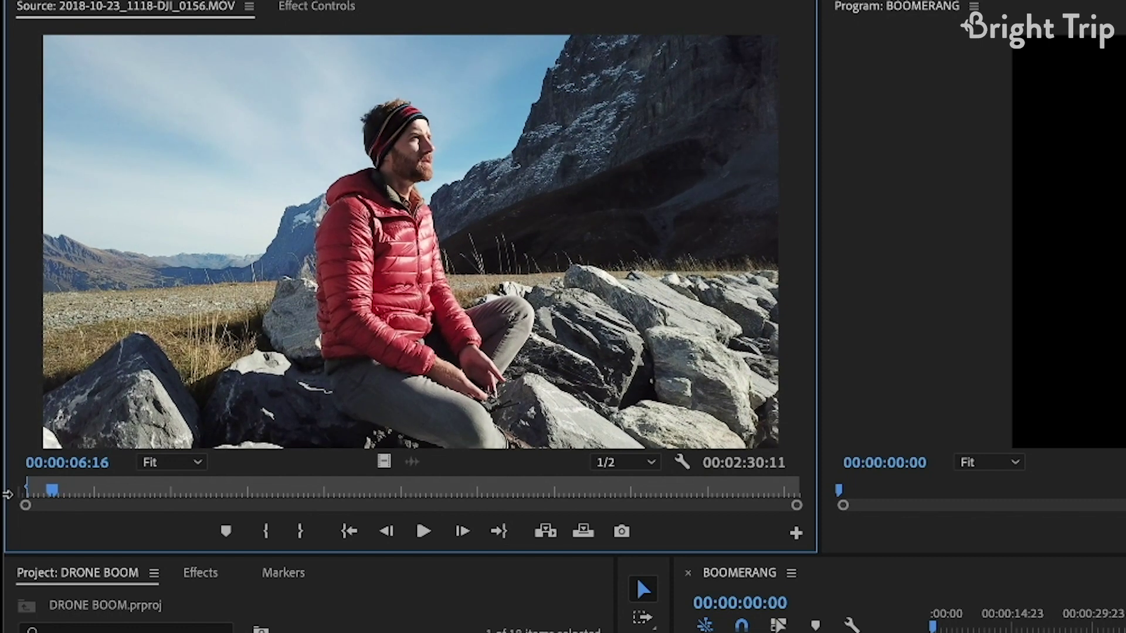
{"action": "key", "text": "space"}
{"action": "key", "text": "i"}
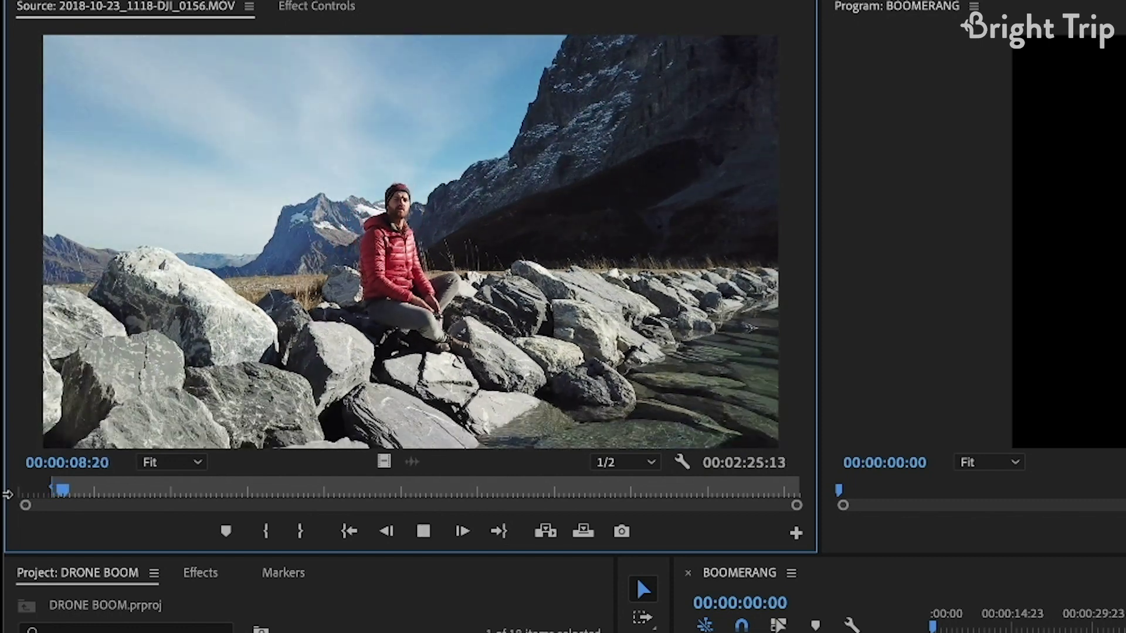
- Mark the Out point at 00:02:19:03 and place the trimmed clip at the start of the BOOMERANG sequence
{"action": "key", "text": "space"}
{"action": "left_click_drag", "start_coordinate": [92, 490], "coordinate": [726, 494]}
{"action": "key", "text": "space"}
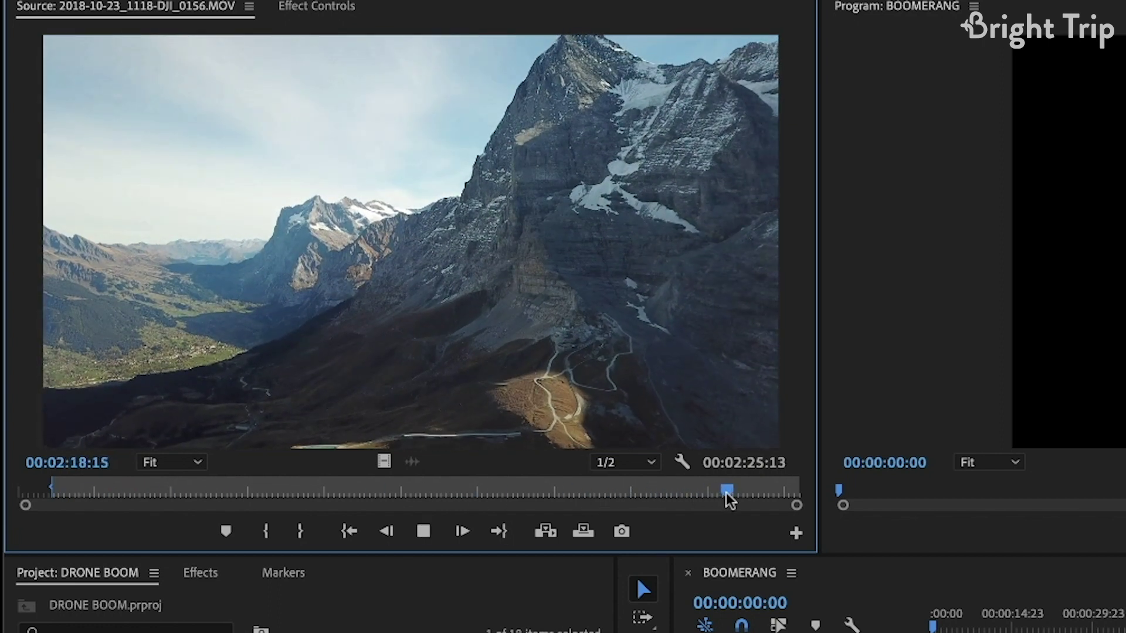
{"action": "key", "text": "o"}
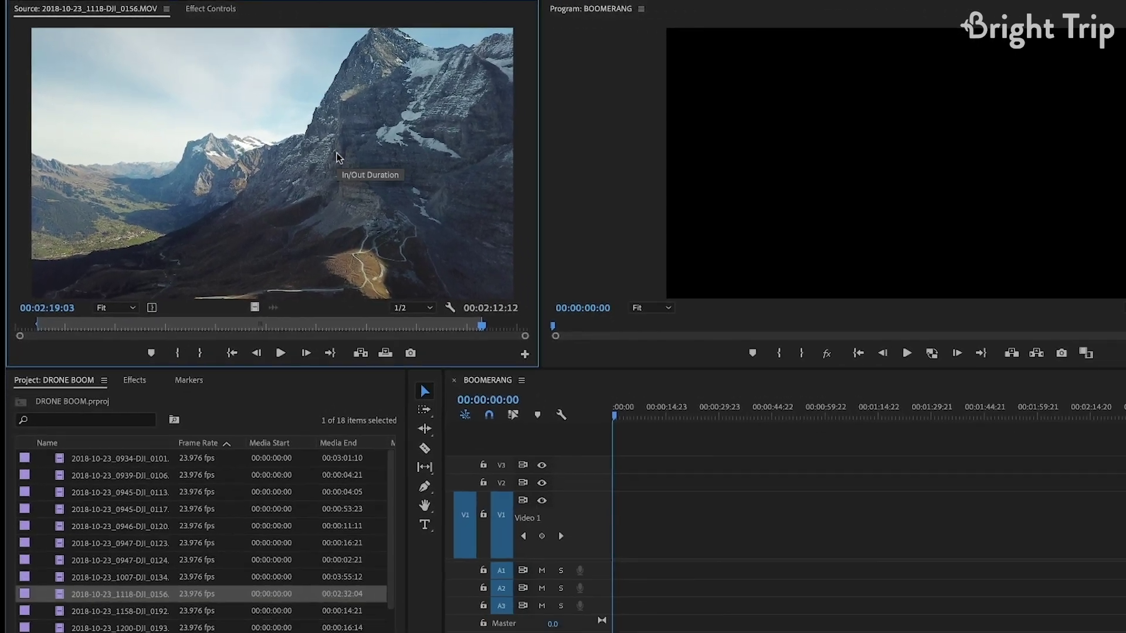
{"action": "key", "text": "."}
{"action": "key", "text": "Home"}
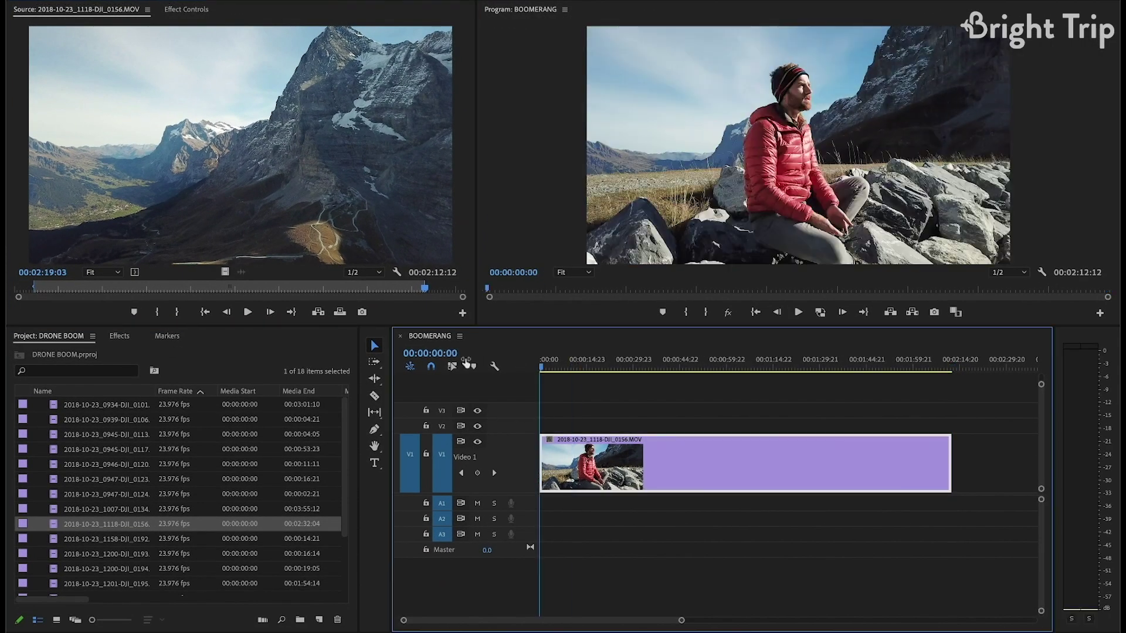
- Play the first two seconds of the BOOMERANG sequence forwards and backwards to examine the drone's starting movement
{"action": "key", "text": "space"}
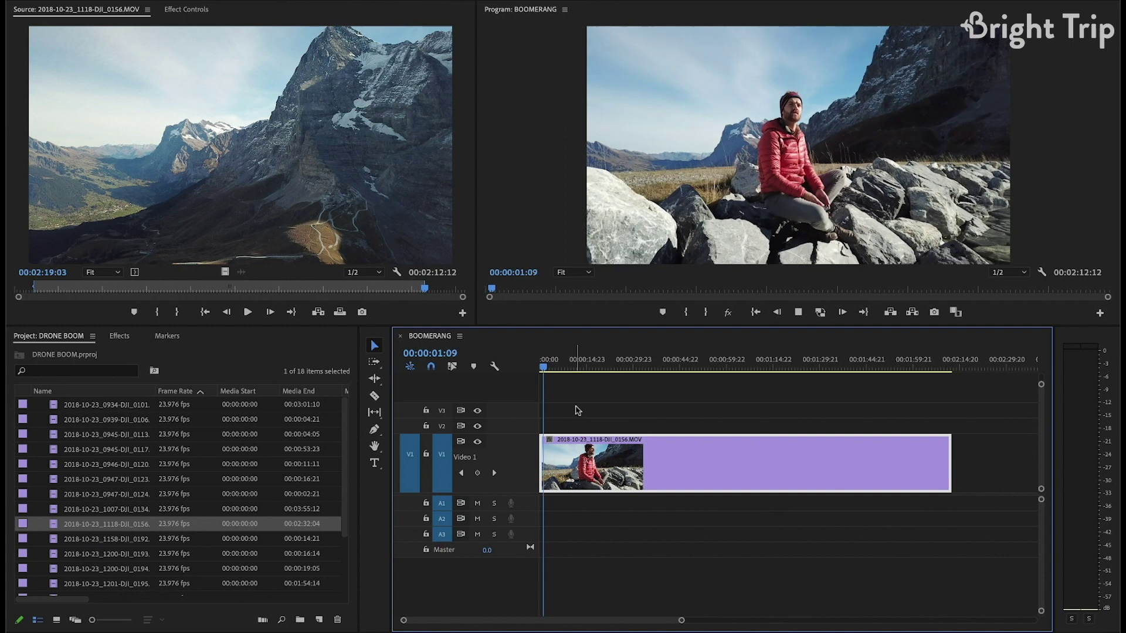
{"action": "key", "text": "space"}
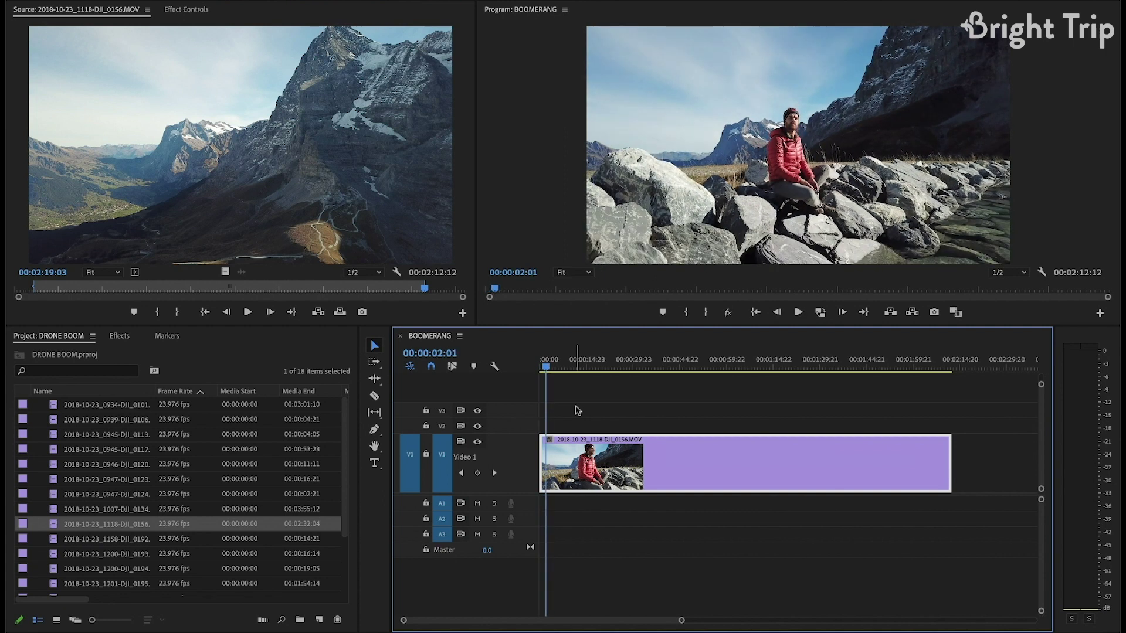
{"action": "key", "text": "j"}
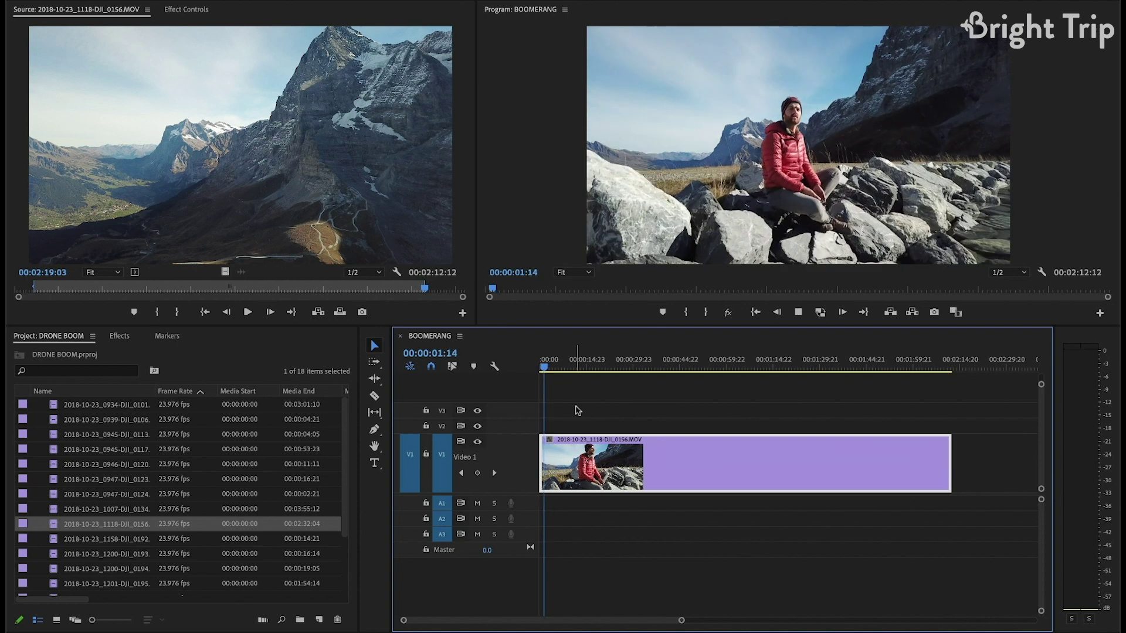
{"action": "key", "text": "l"}
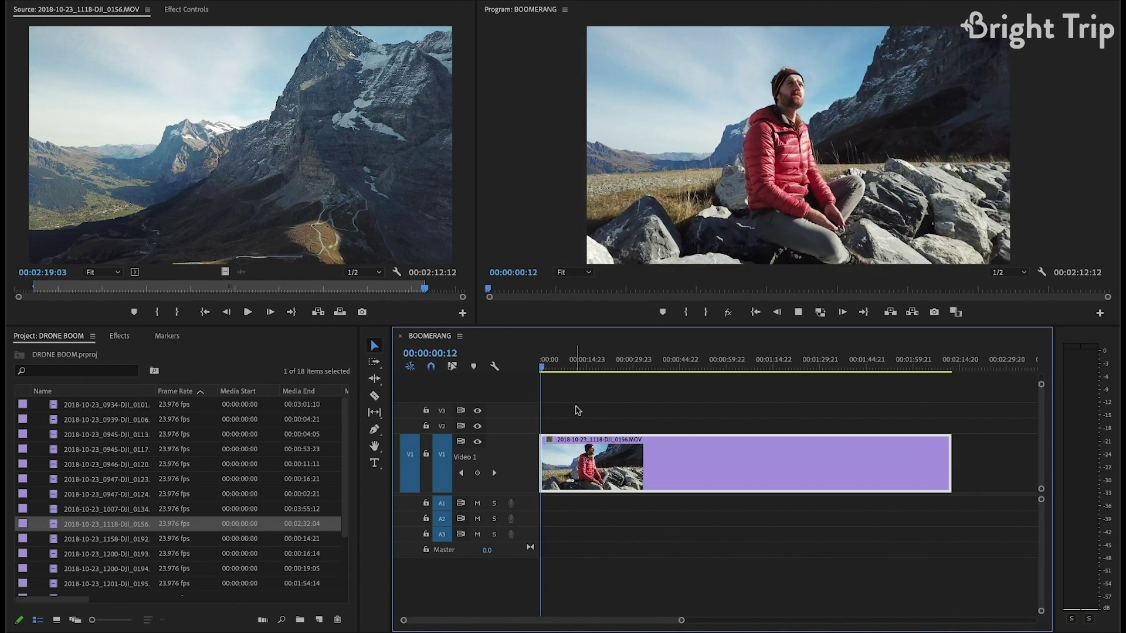
{"action": "key", "text": "k"}
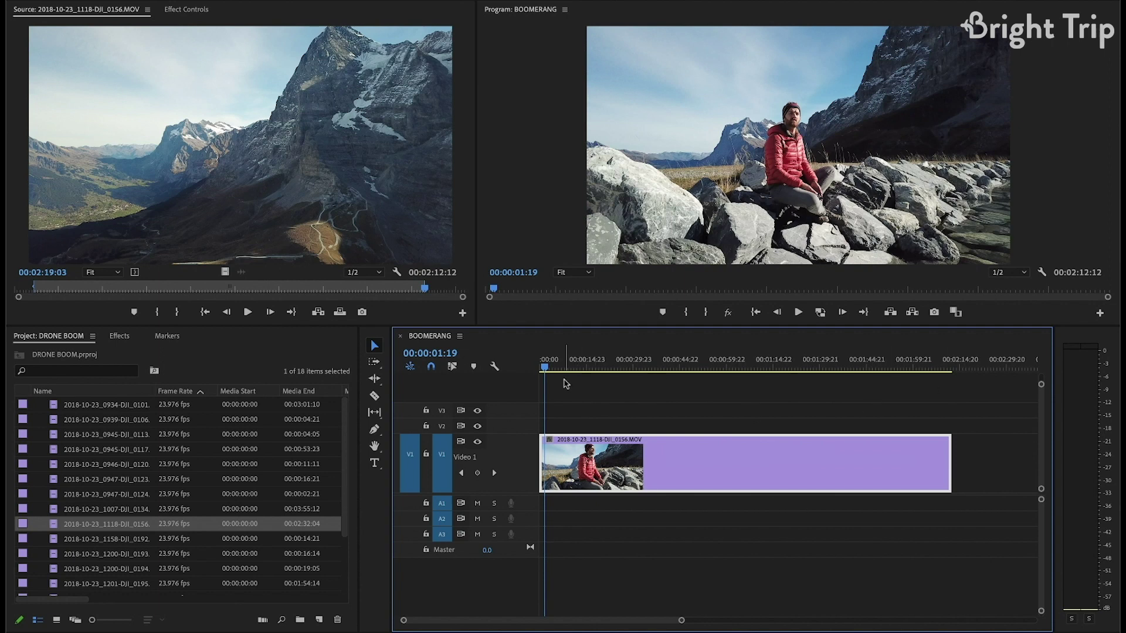
- Set the sequence clip's Time Remapping speed to 50% and play back the slowed footage
{"action": "left_click", "coordinate": [179, 10]}
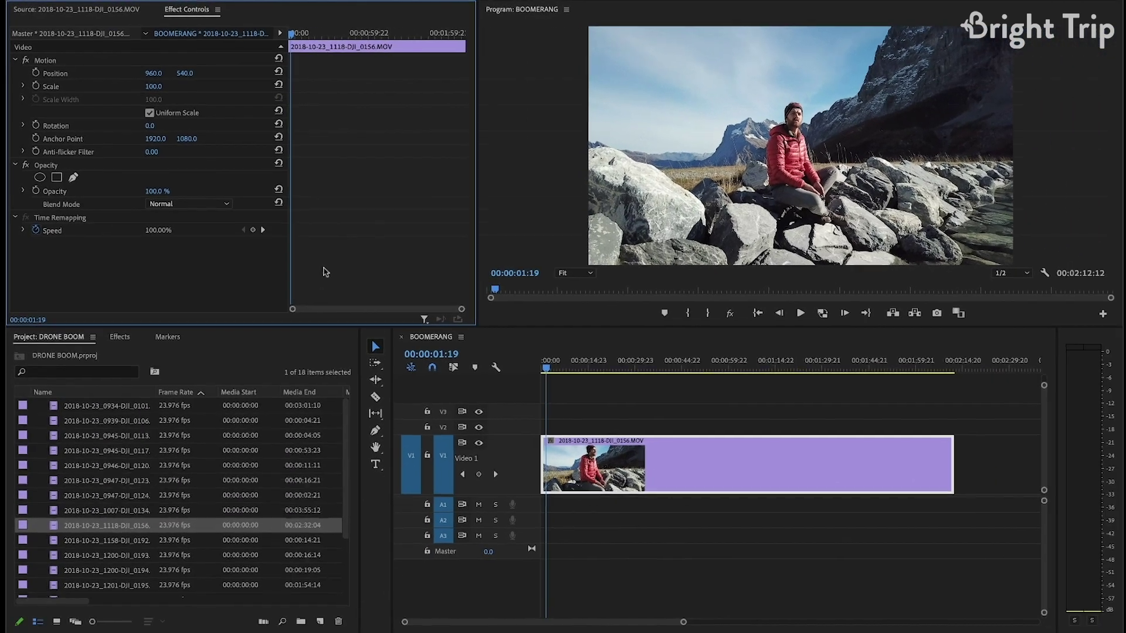
{"action": "key", "text": "grave"}
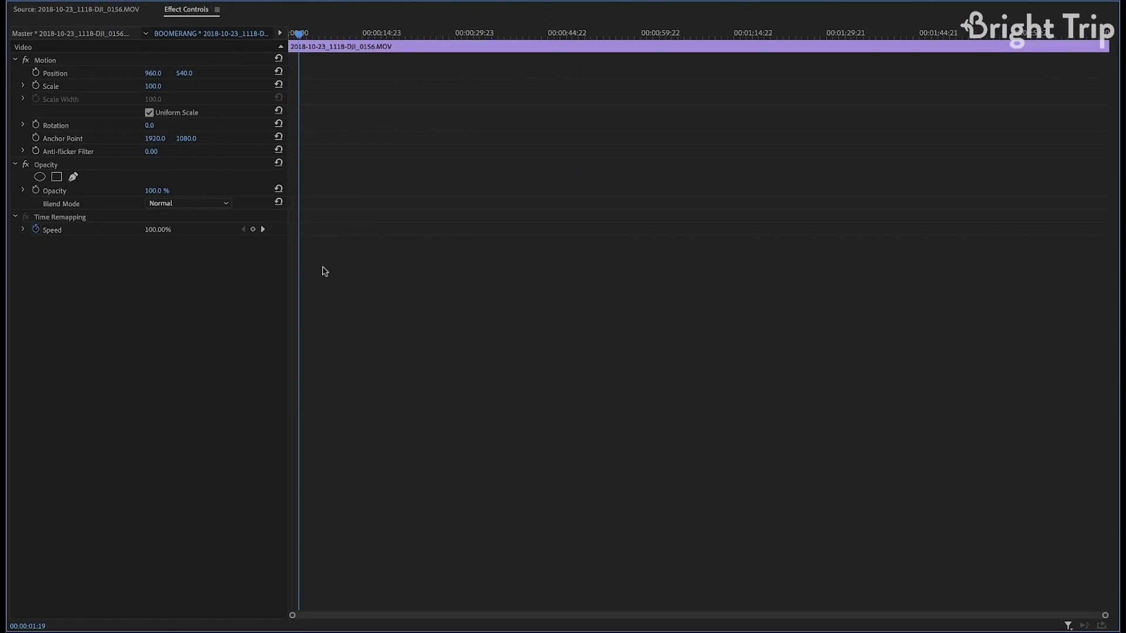
{"action": "left_click", "coordinate": [24, 230]}
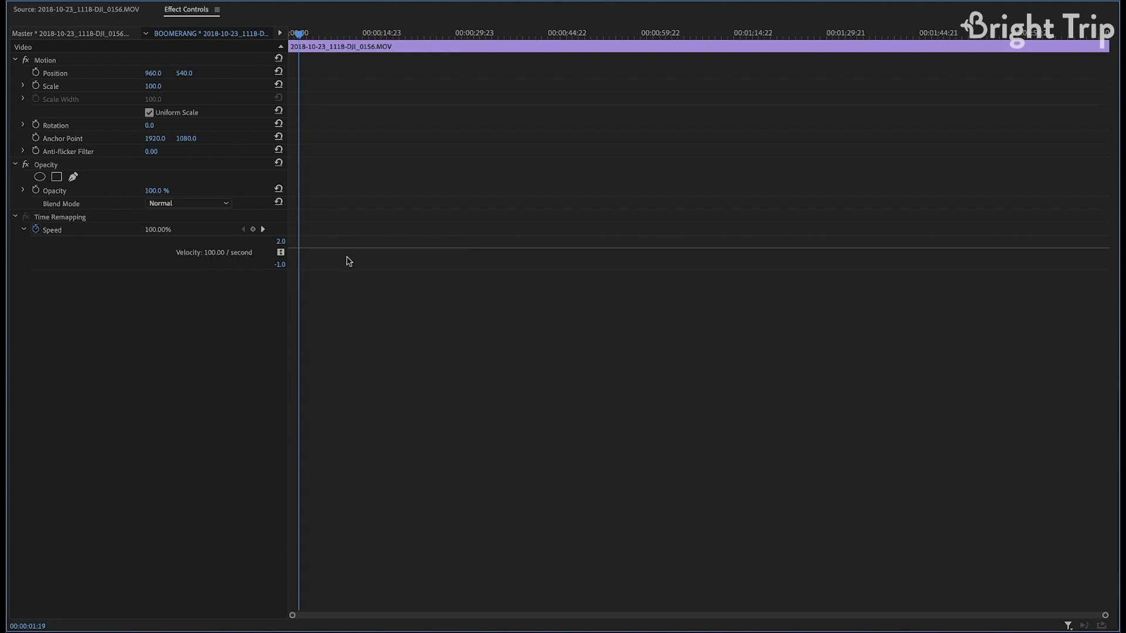
{"action": "left_click_drag", "start_coordinate": [343, 248], "coordinate": [344, 252]}
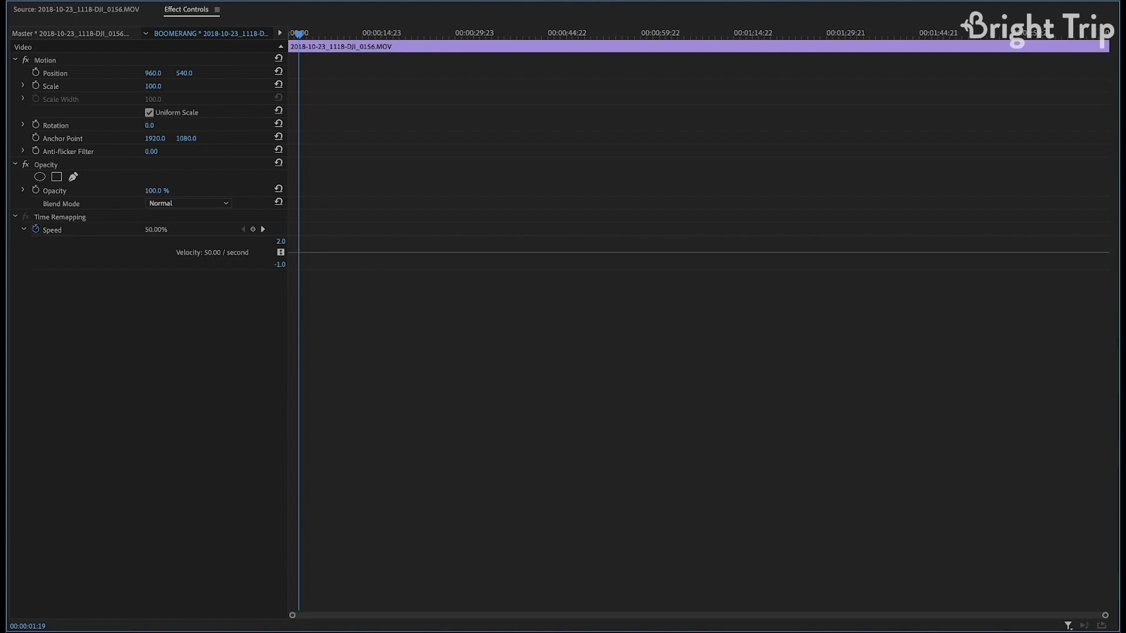
{"action": "key", "text": "grave"}
{"action": "key", "text": "space"}
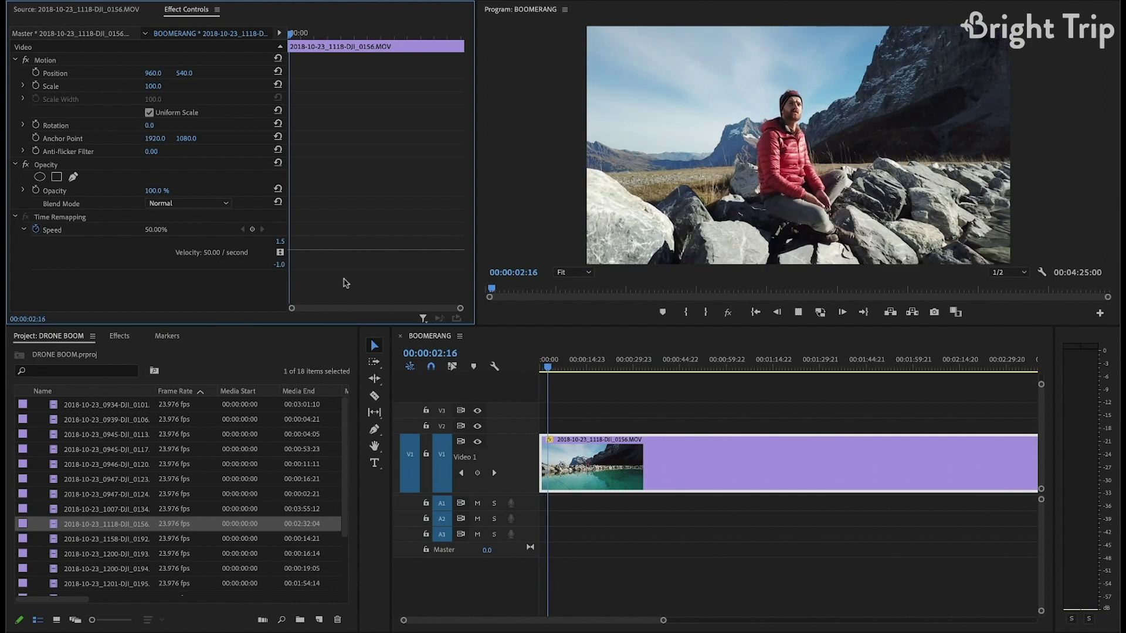
- Raise the clip's Time Remapping speed to 201% and play back the sped-up footage
{"action": "key", "text": "grave"}
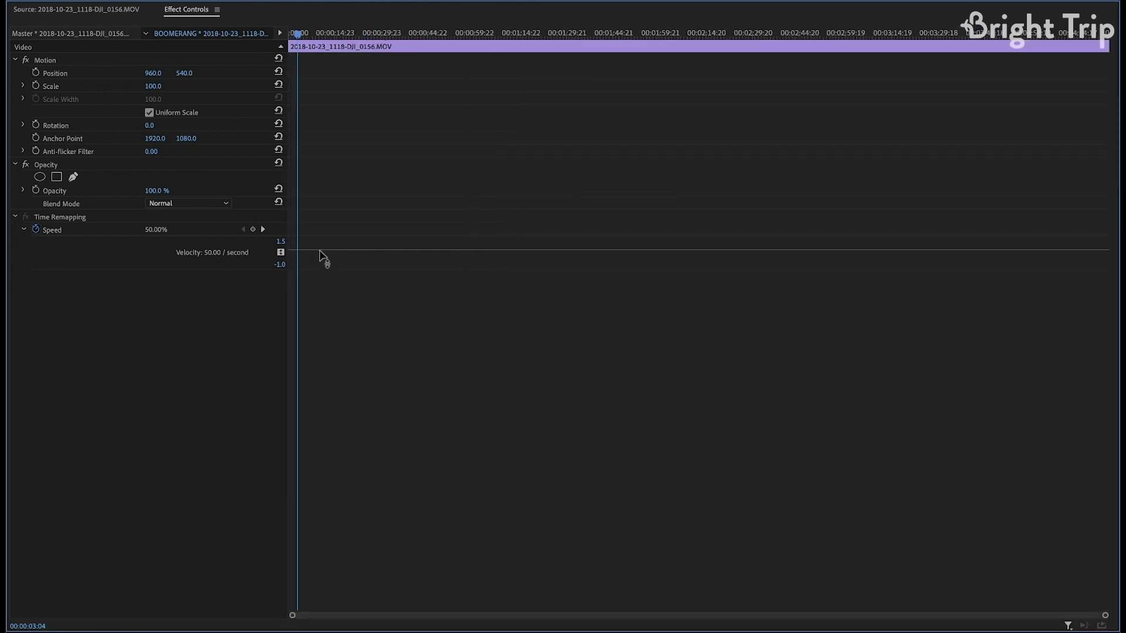
{"action": "left_click_drag", "start_coordinate": [343, 250], "coordinate": [344, 237]}
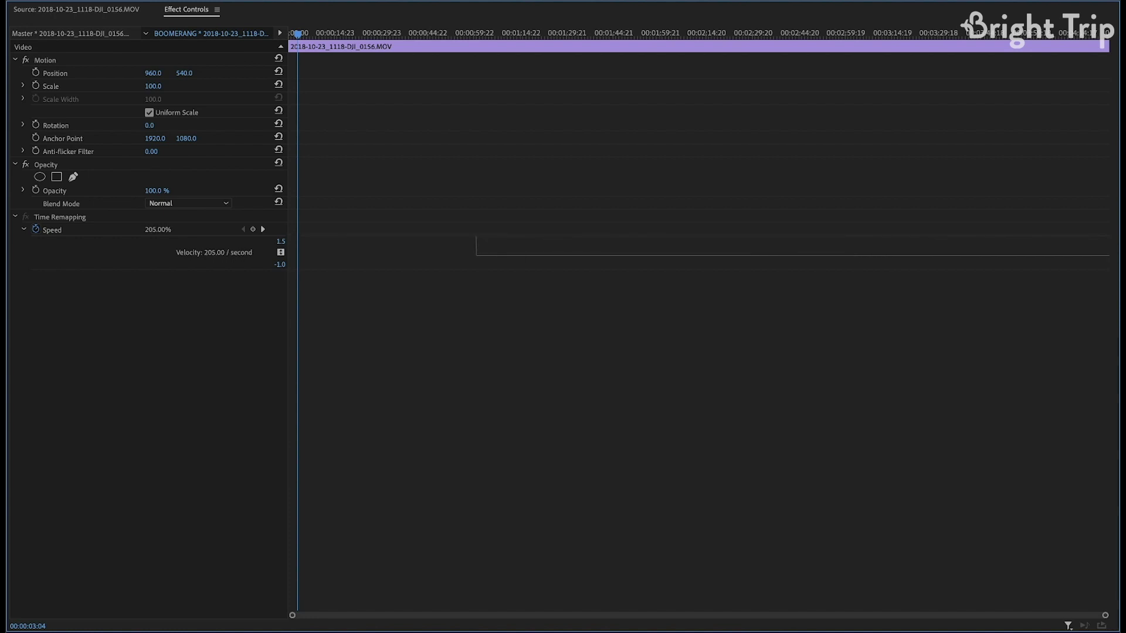
{"action": "left_click_drag", "start_coordinate": [344, 234], "coordinate": [344, 236]}
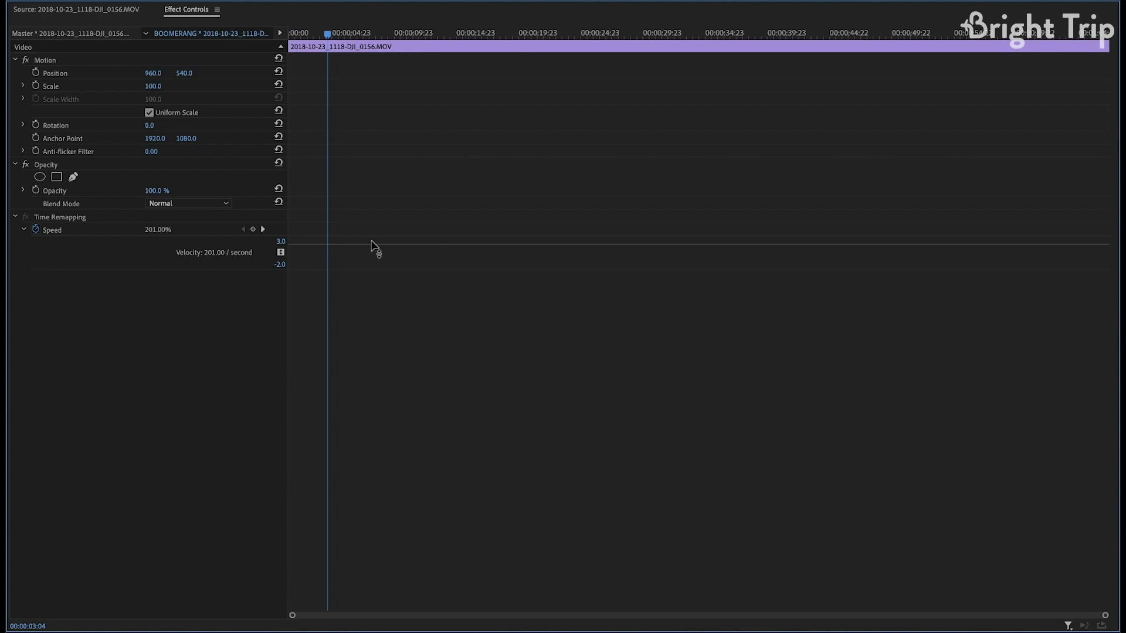
{"action": "key", "text": "grave"}
{"action": "key", "text": "space"}
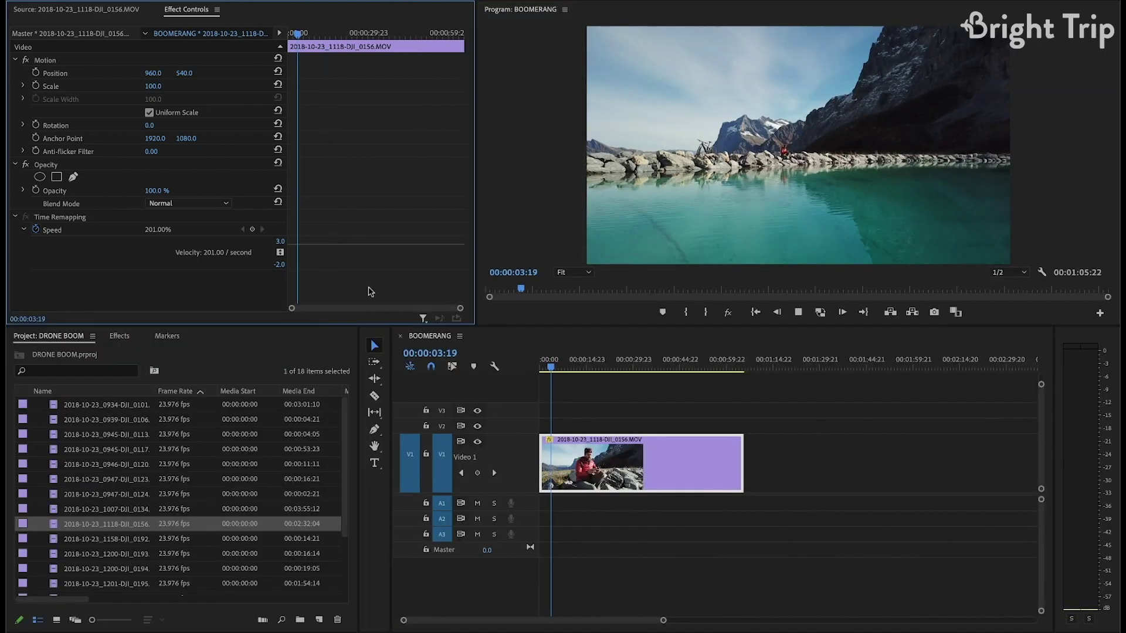
{"action": "key", "text": "space"}
- Reset the clip's speed to 100% and add a speed keyframe at 00:00:02:05, as the drone pulls away from the man
{"action": "left_click_drag", "start_coordinate": [313, 243], "coordinate": [313, 253]}
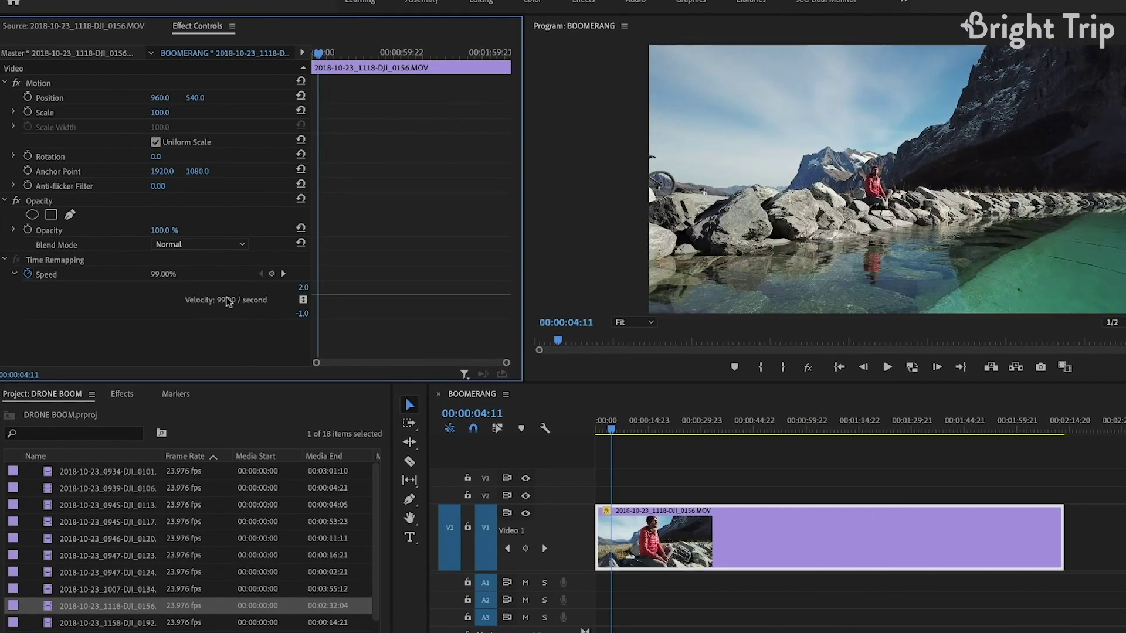
{"action": "left_click_drag", "start_coordinate": [359, 300], "coordinate": [359, 299]}
{"action": "left_click", "coordinate": [312, 53]}
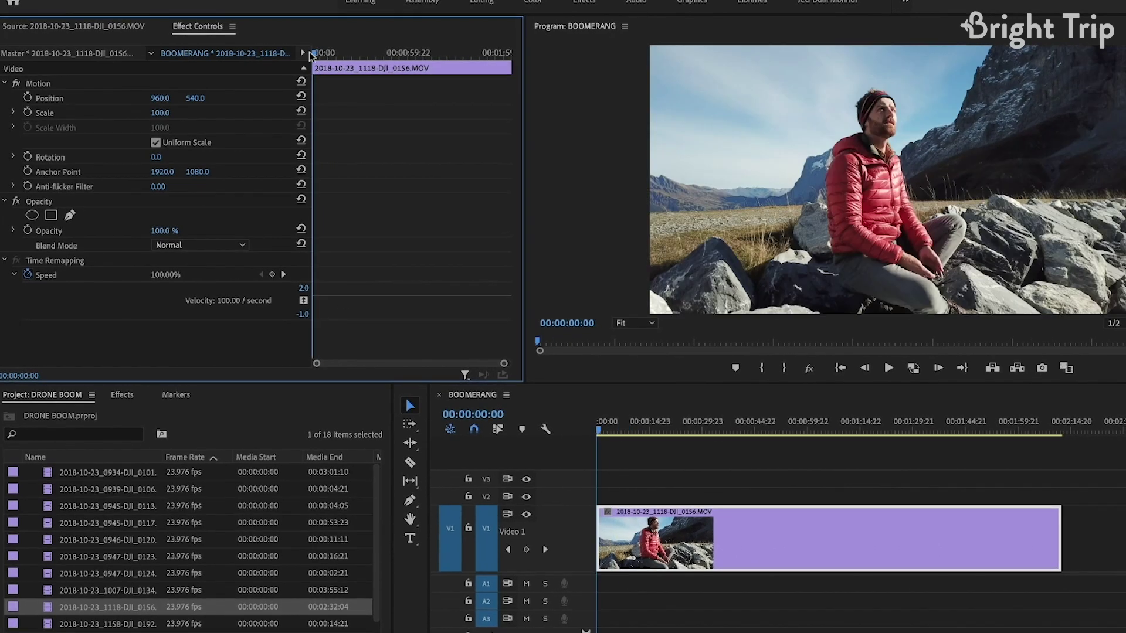
{"action": "key", "text": "space"}
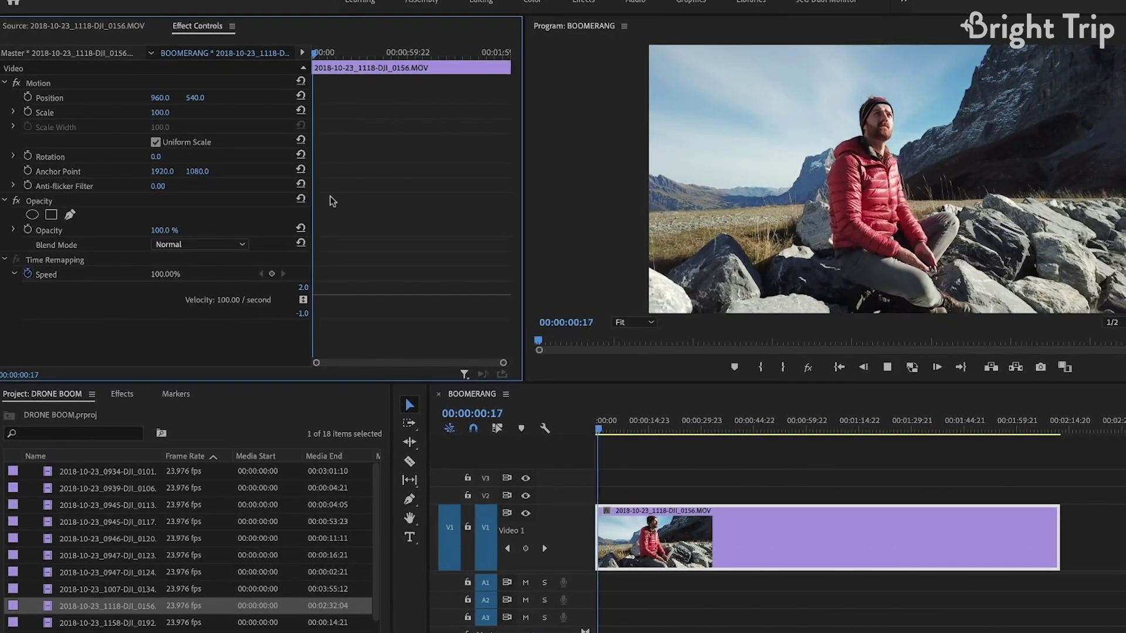
{"action": "key", "text": "space"}
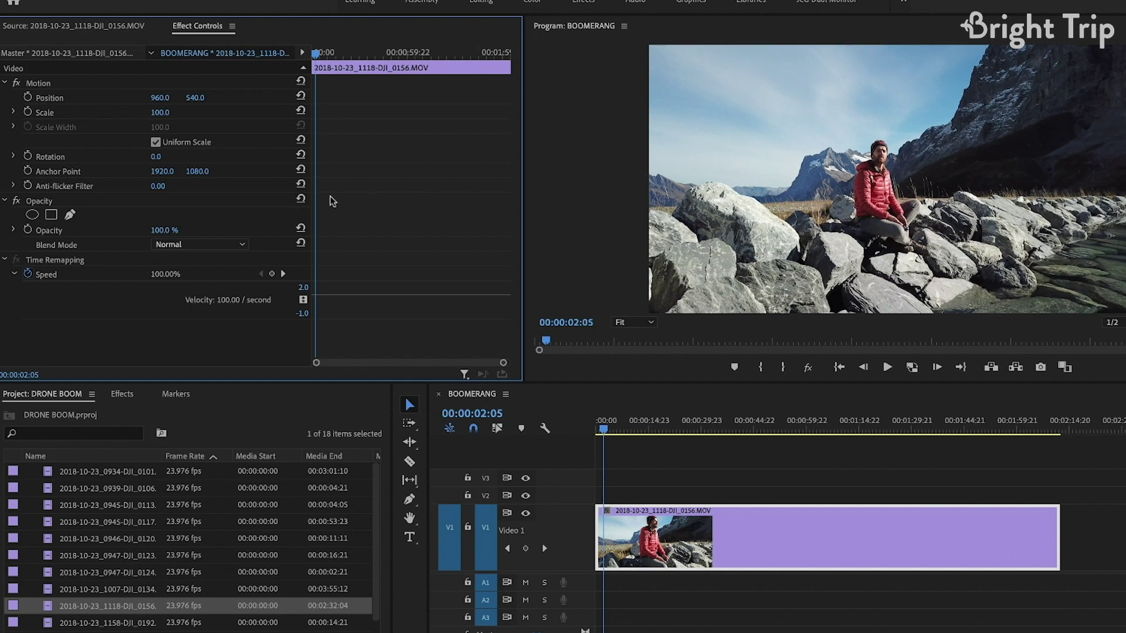
{"action": "left_click", "coordinate": [274, 273]}
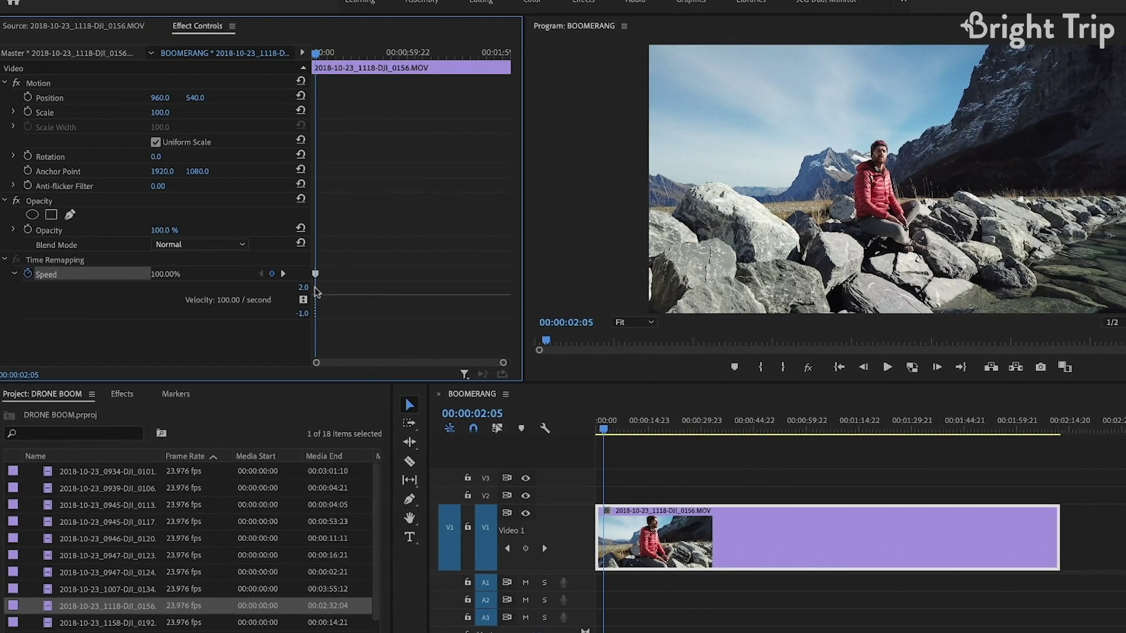
- Raise the speed after the keyframe to 600% and play back the abrupt transition from the normal-speed section
{"action": "key", "text": "grave"}
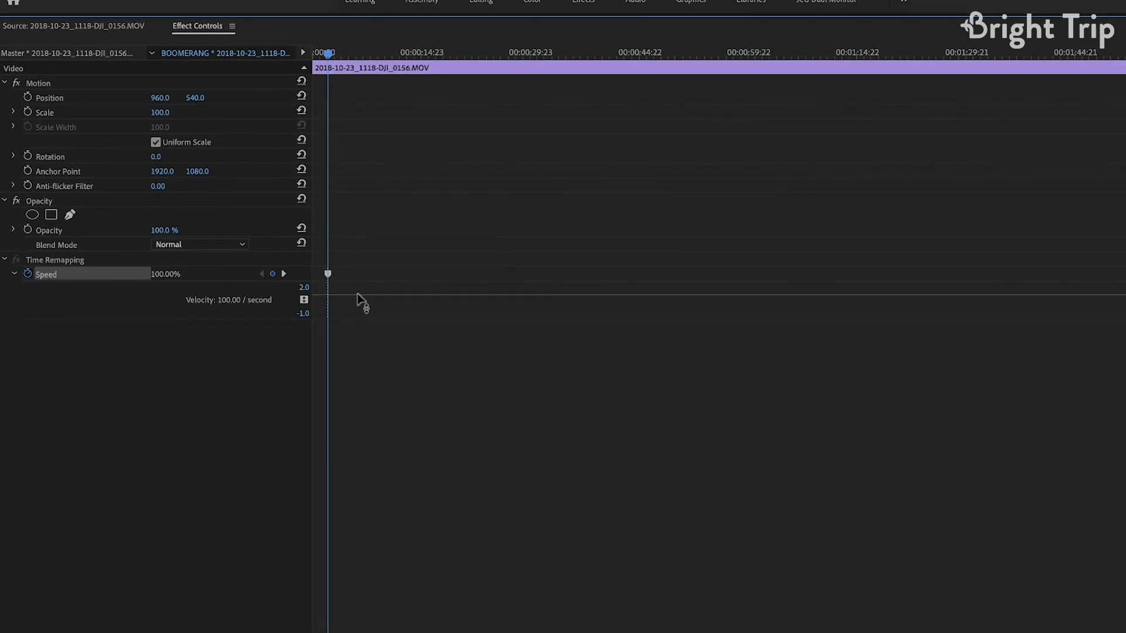
{"action": "left_click_drag", "start_coordinate": [357, 295], "coordinate": [363, 281]}
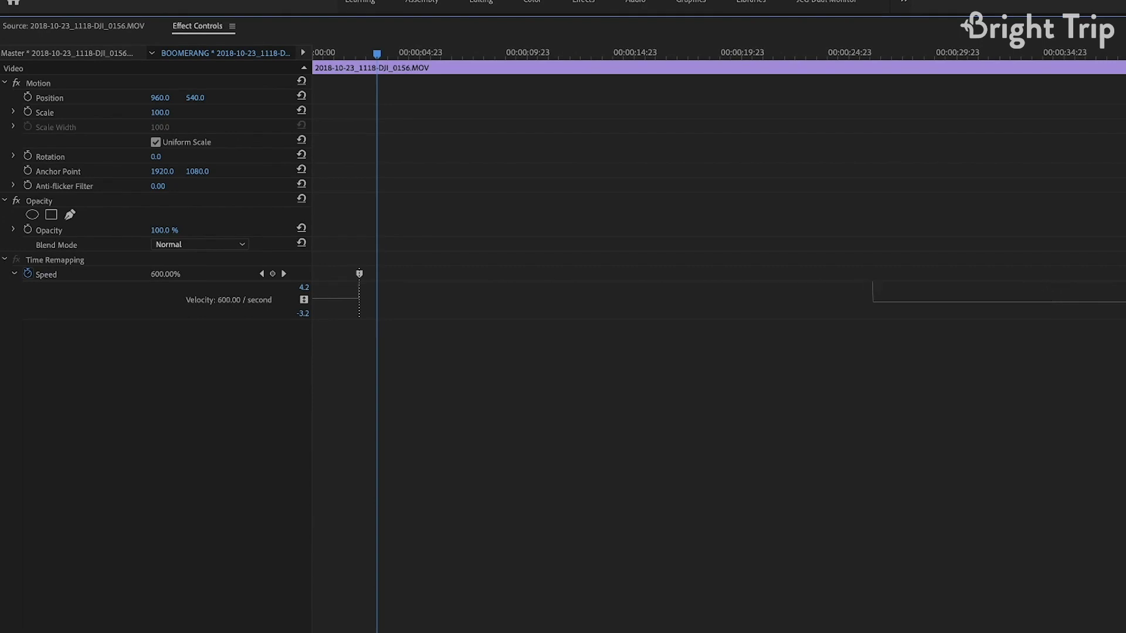
{"action": "left_click", "coordinate": [381, 55]}
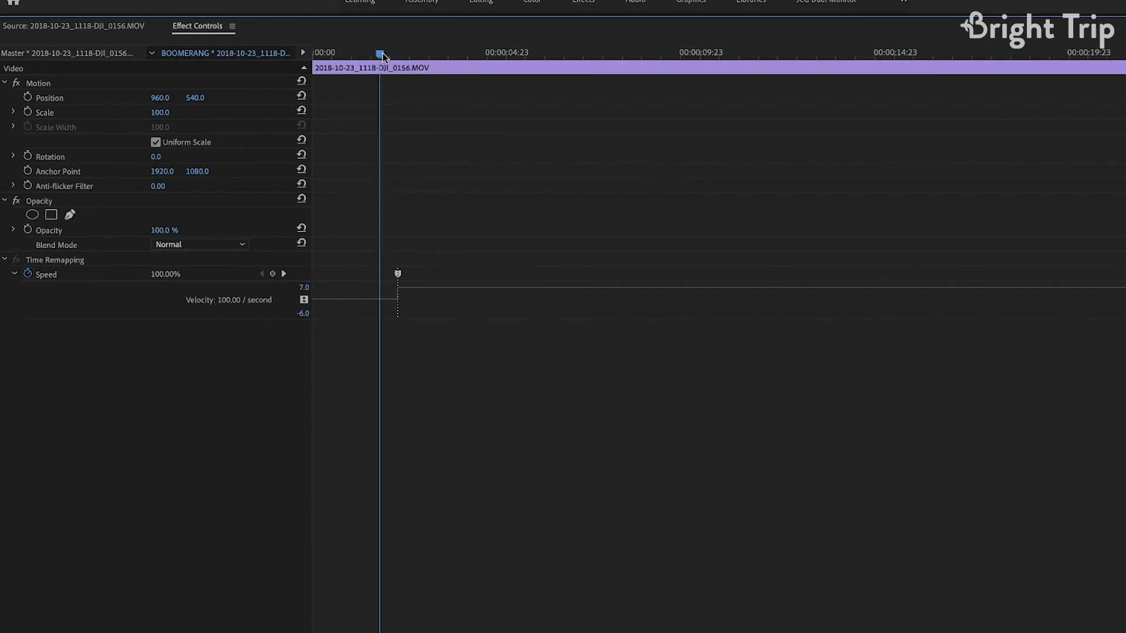
{"action": "left_click_drag", "start_coordinate": [386, 61], "coordinate": [411, 60]}
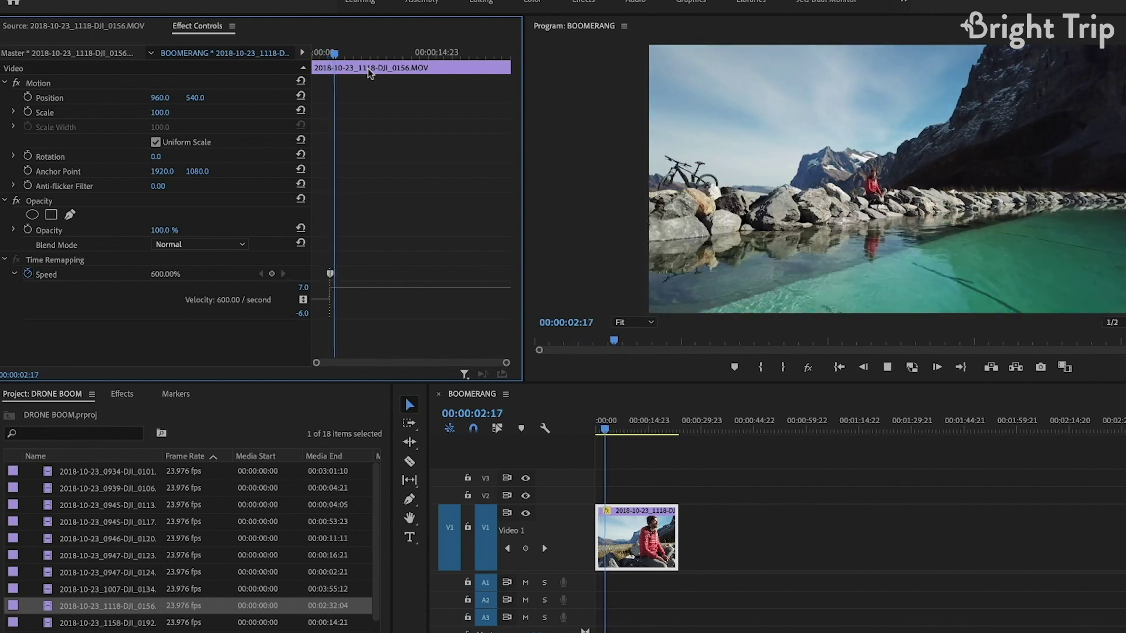
{"action": "left_click", "coordinate": [323, 55]}
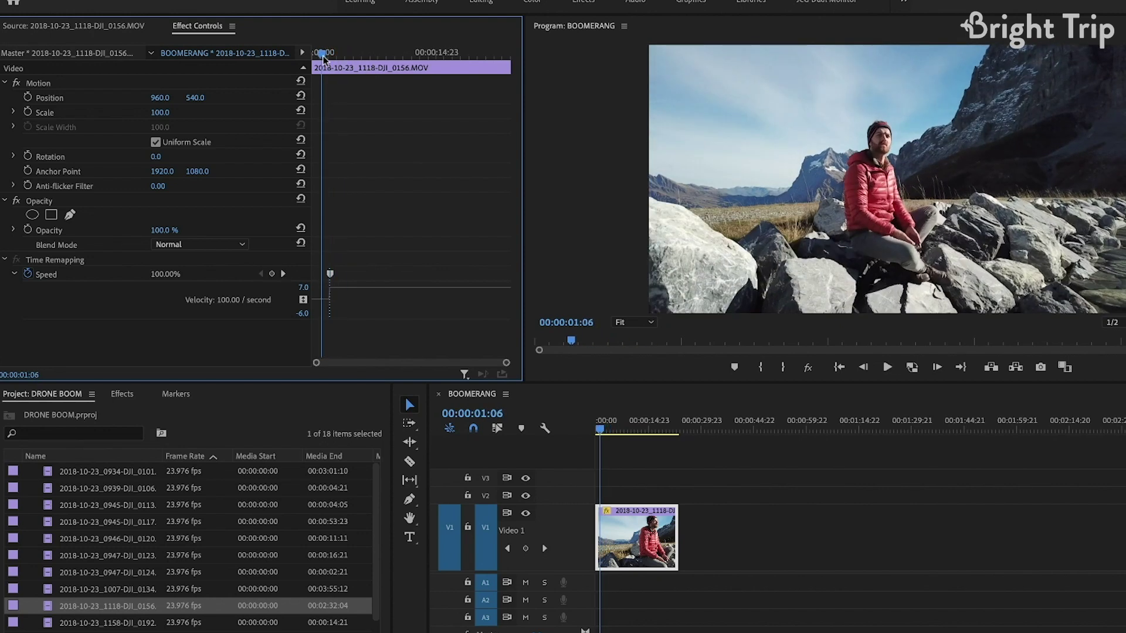
- Split the speed keyframe to form a gradual ramp from 100% to 600%, and play back the acceleration
{"action": "key", "text": "grave"}
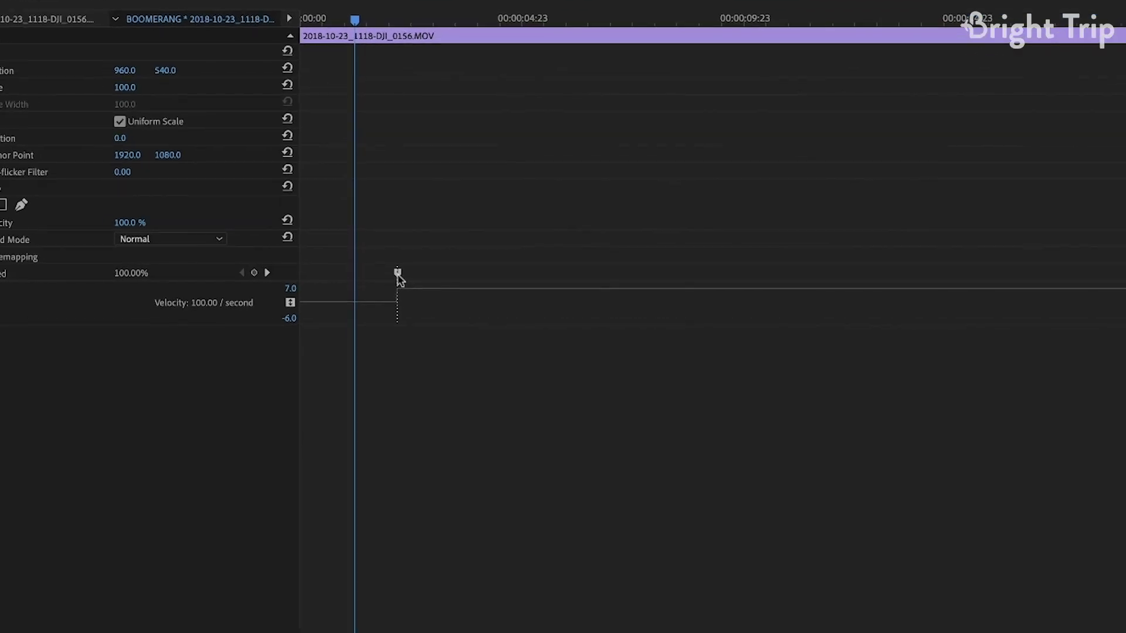
{"action": "left_click_drag", "start_coordinate": [401, 273], "coordinate": [608, 288]}
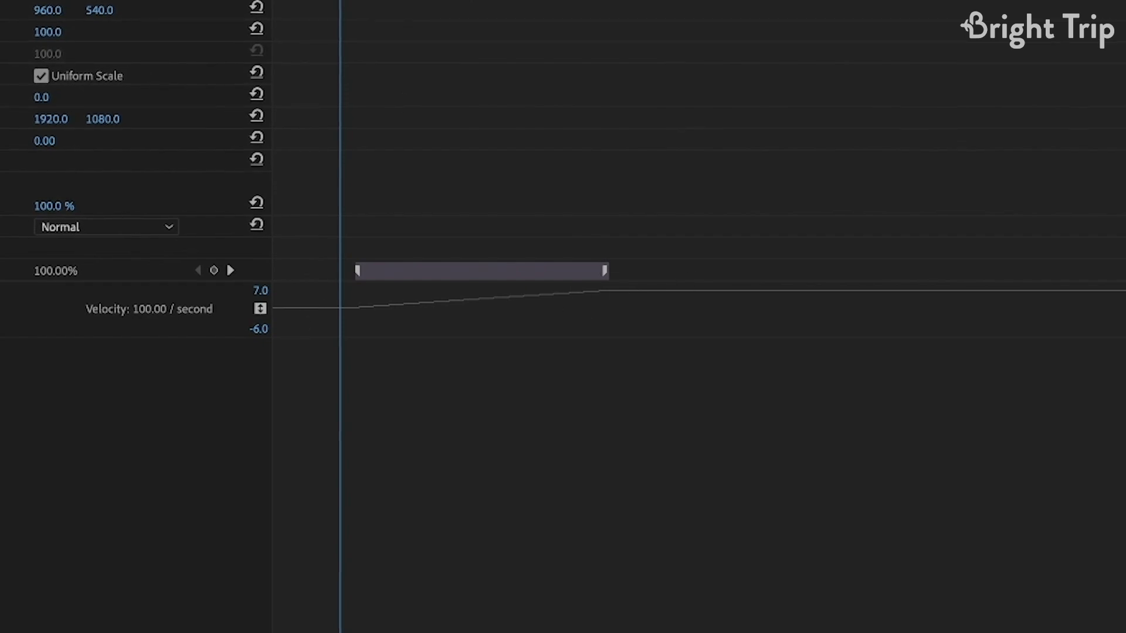
{"action": "key", "text": "space"}
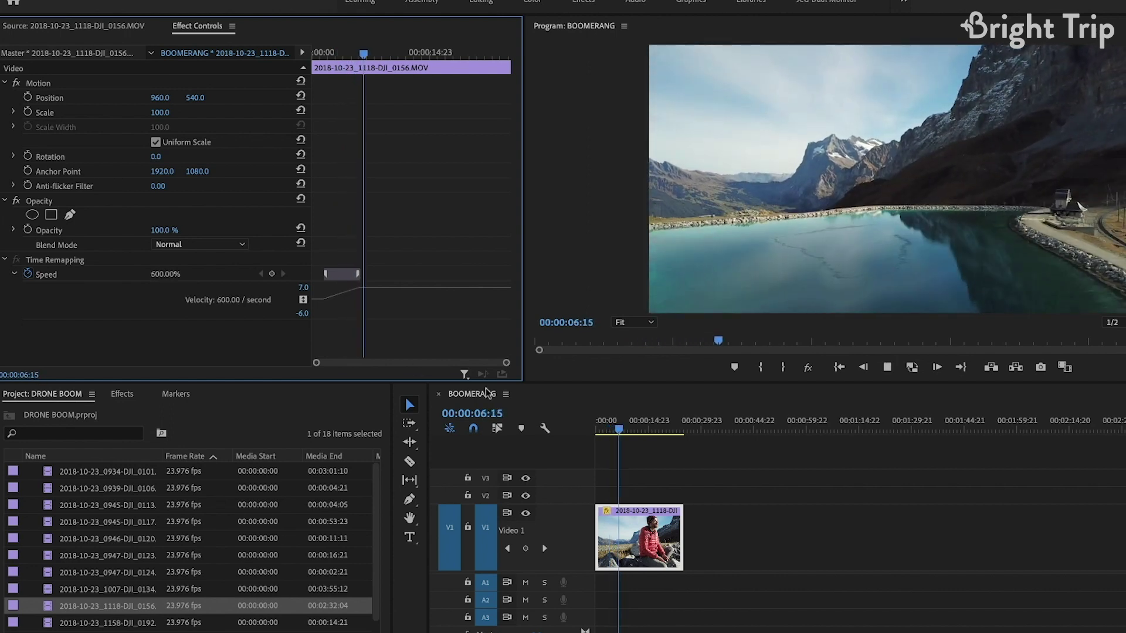
{"action": "key", "text": "space"}
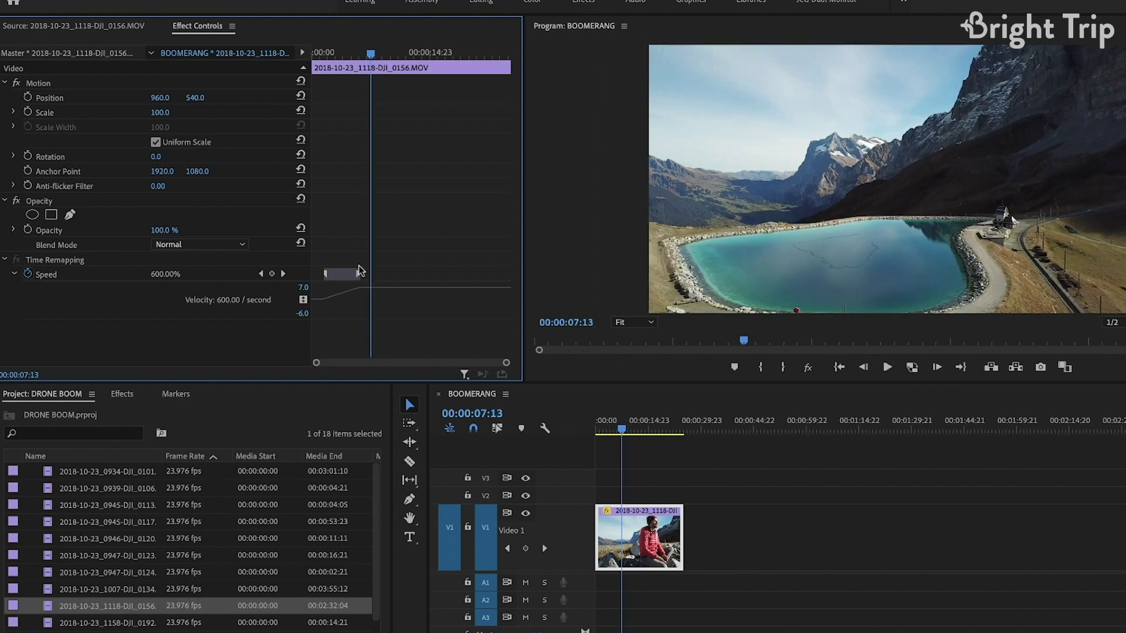
- Increase the speed after the ramp to 999% and play back the faster pull-away
{"action": "left_click_drag", "start_coordinate": [359, 273], "coordinate": [400, 9]}
{"action": "left_click_drag", "start_coordinate": [346, 48], "coordinate": [317, 48]}
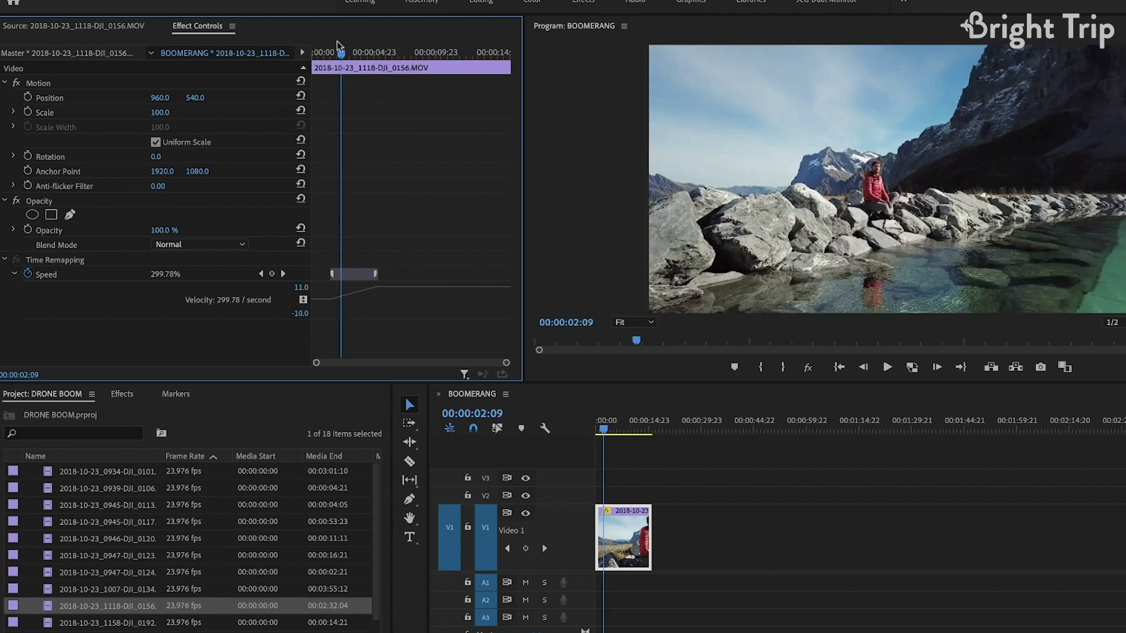
{"action": "key", "text": "space"}
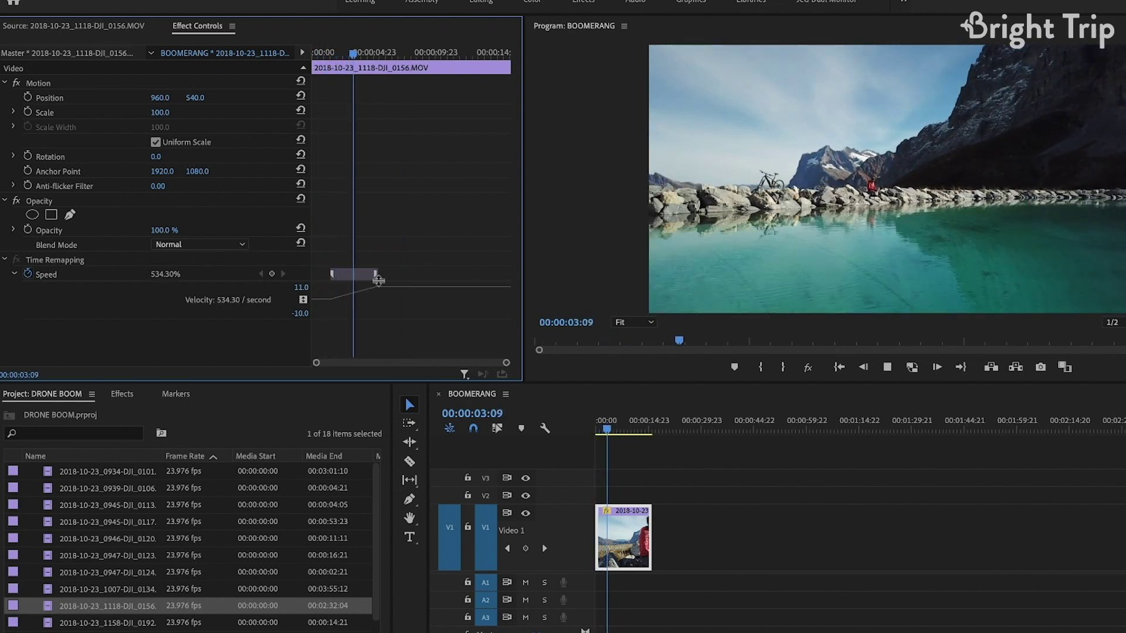
- Lengthen the speed ramp, smooth its curve with the Bezier handle, and play back from 00:00:01:07
{"action": "left_click_drag", "start_coordinate": [376, 274], "coordinate": [398, 275]}
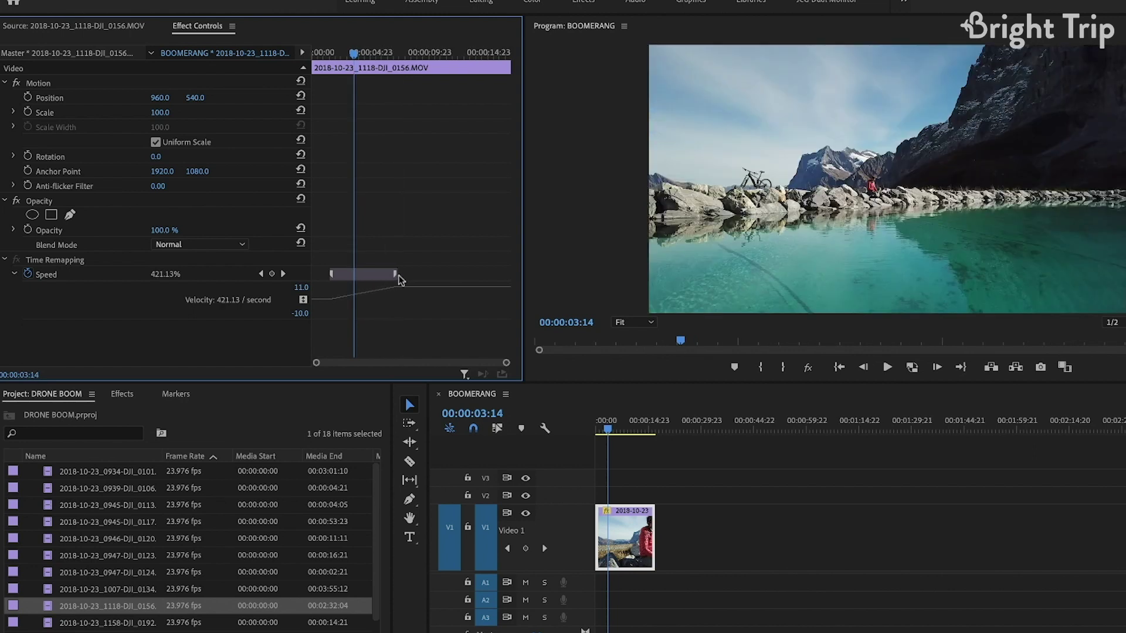
{"action": "left_click", "coordinate": [377, 275]}
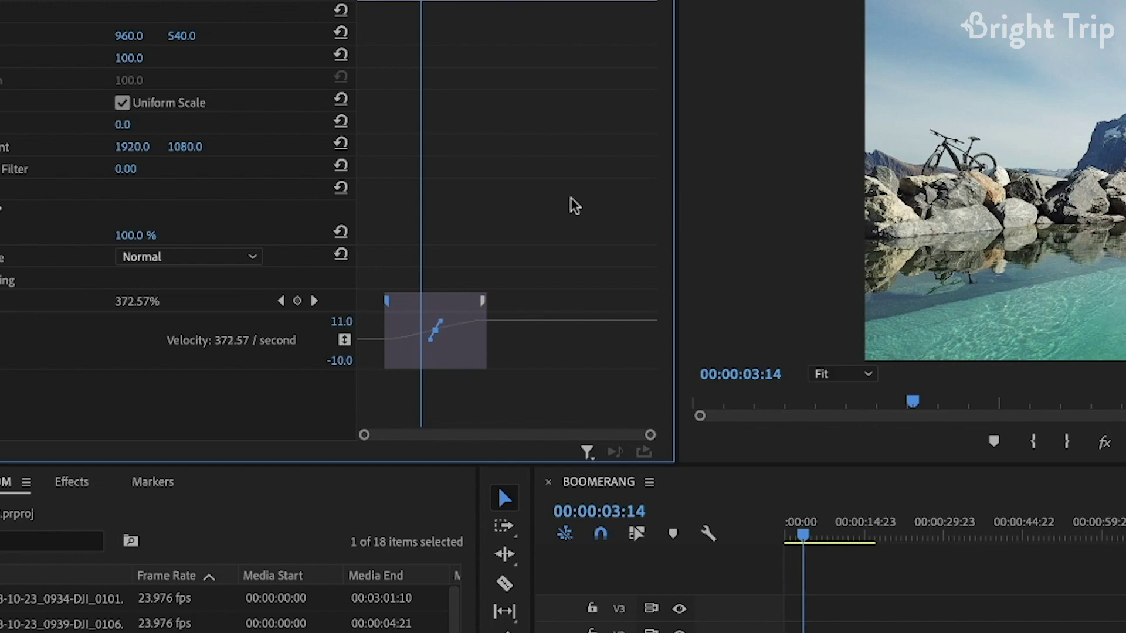
{"action": "left_click_drag", "start_coordinate": [420, 1], "coordinate": [379, 1]}
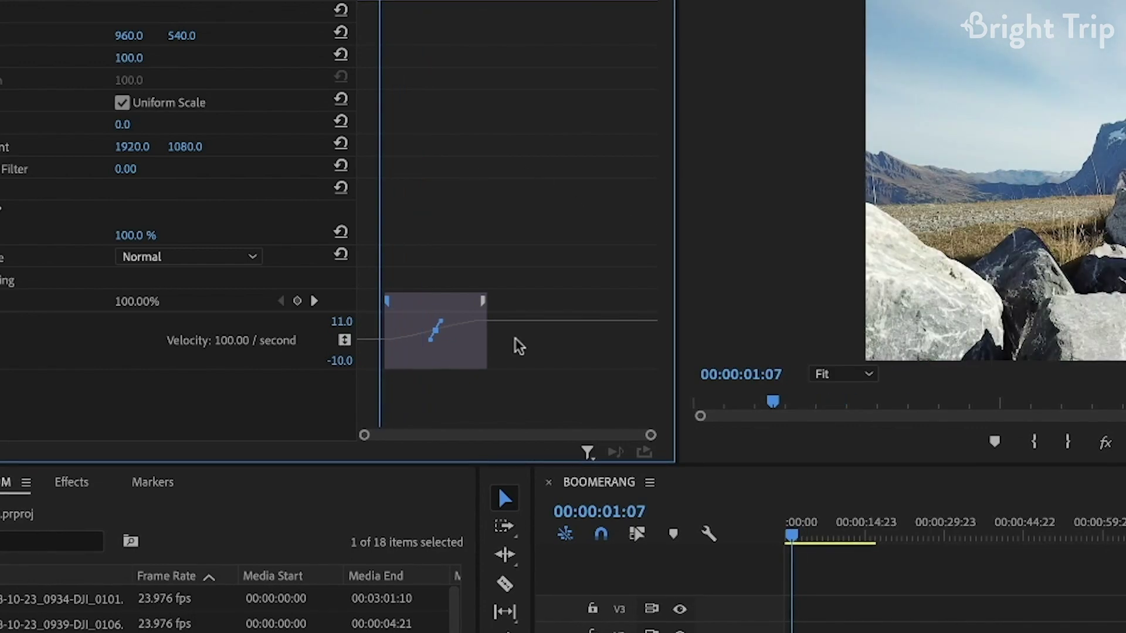
{"action": "key", "text": "space"}
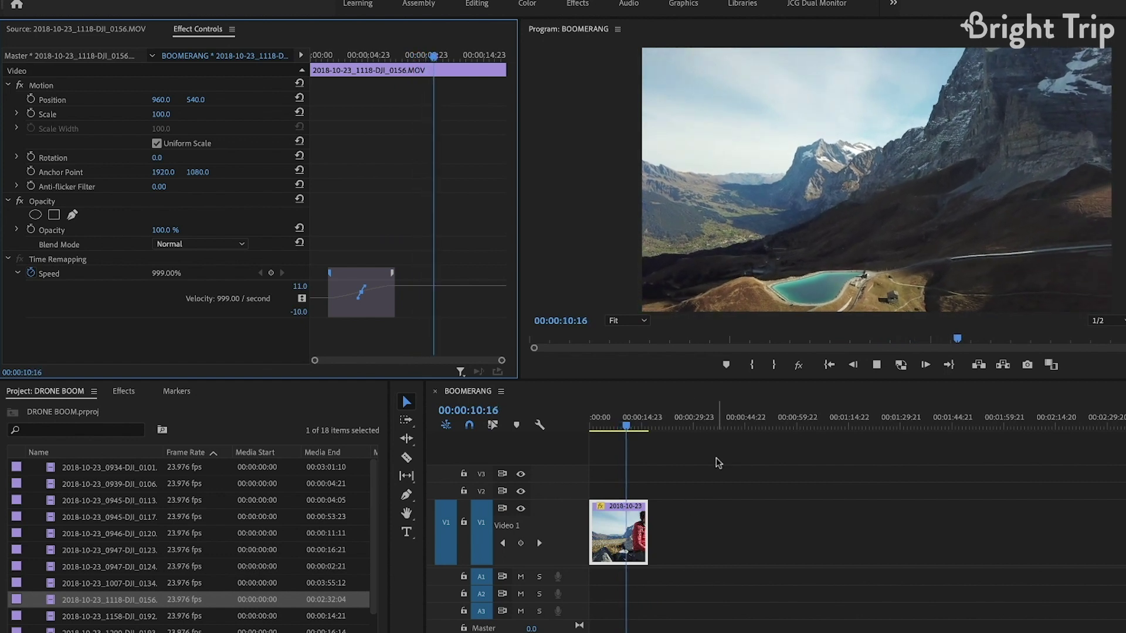
{"action": "key", "text": "space"}
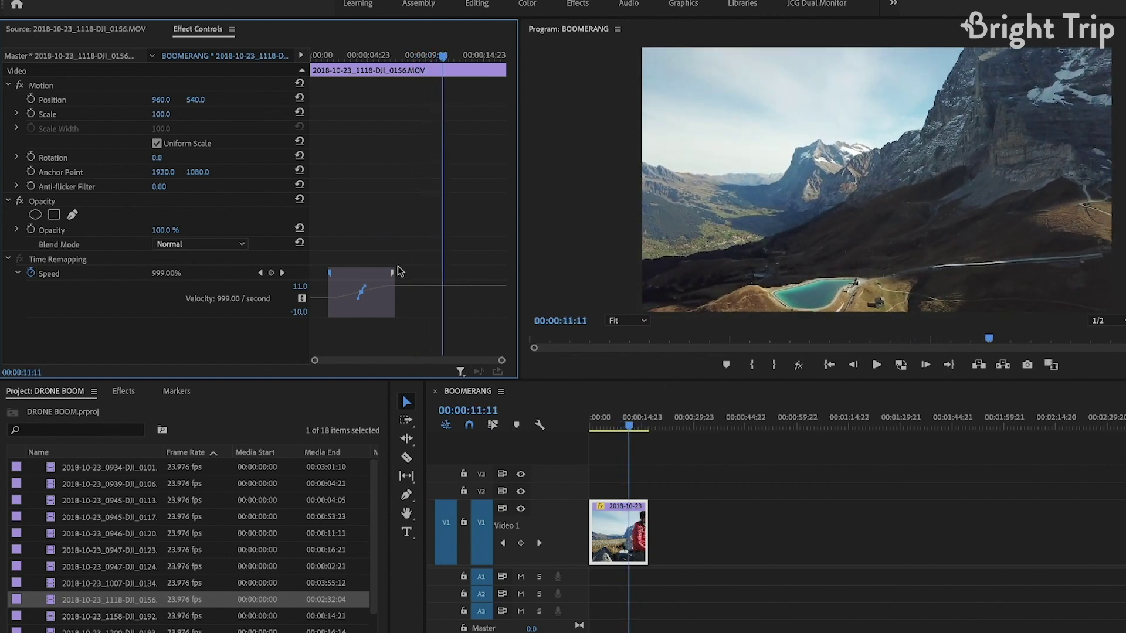
- Increase the speed after the ramp to 2340% and extend the end of the ramp for a longer acceleration
{"action": "left_click_drag", "start_coordinate": [455, 287], "coordinate": [455, 199]}
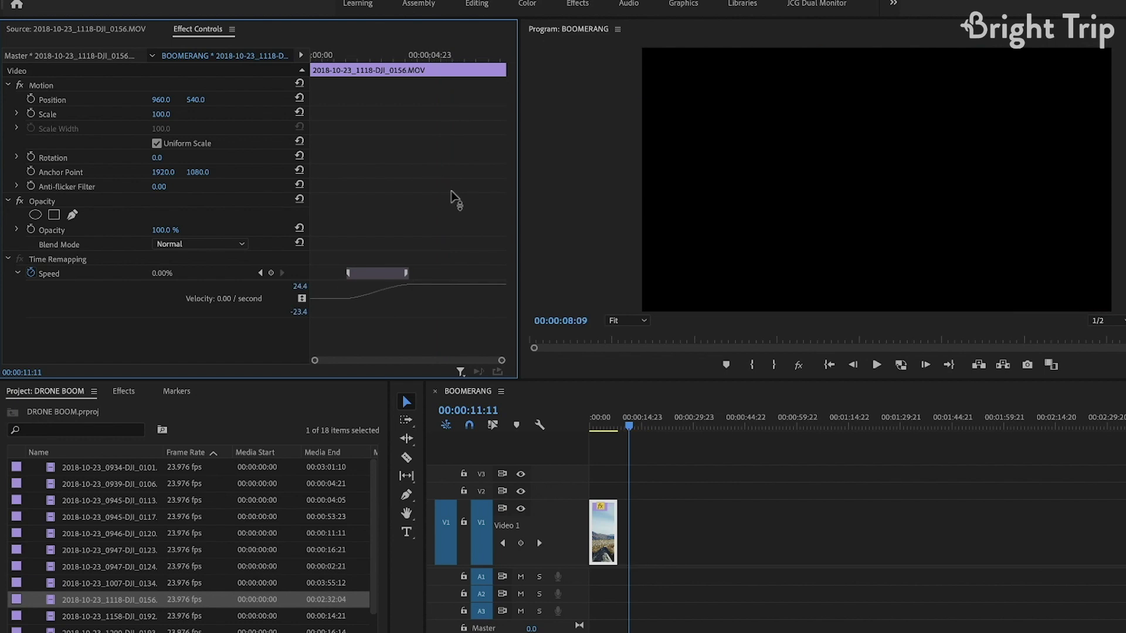
{"action": "left_click_drag", "start_coordinate": [629, 425], "coordinate": [605, 428]}
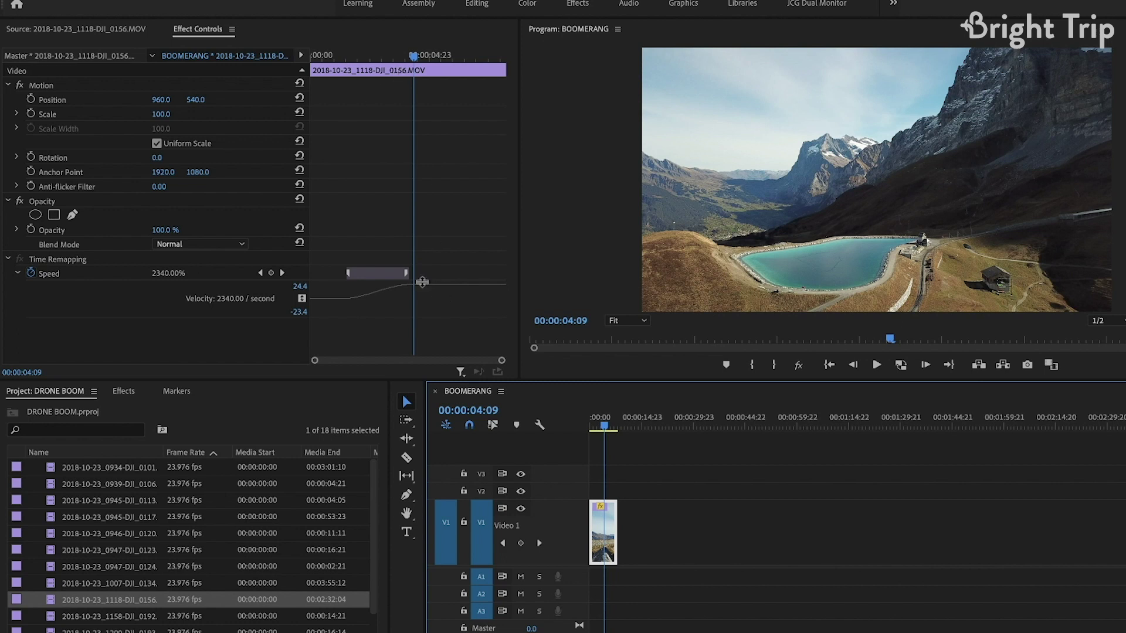
{"action": "left_click_drag", "start_coordinate": [408, 277], "coordinate": [441, 274]}
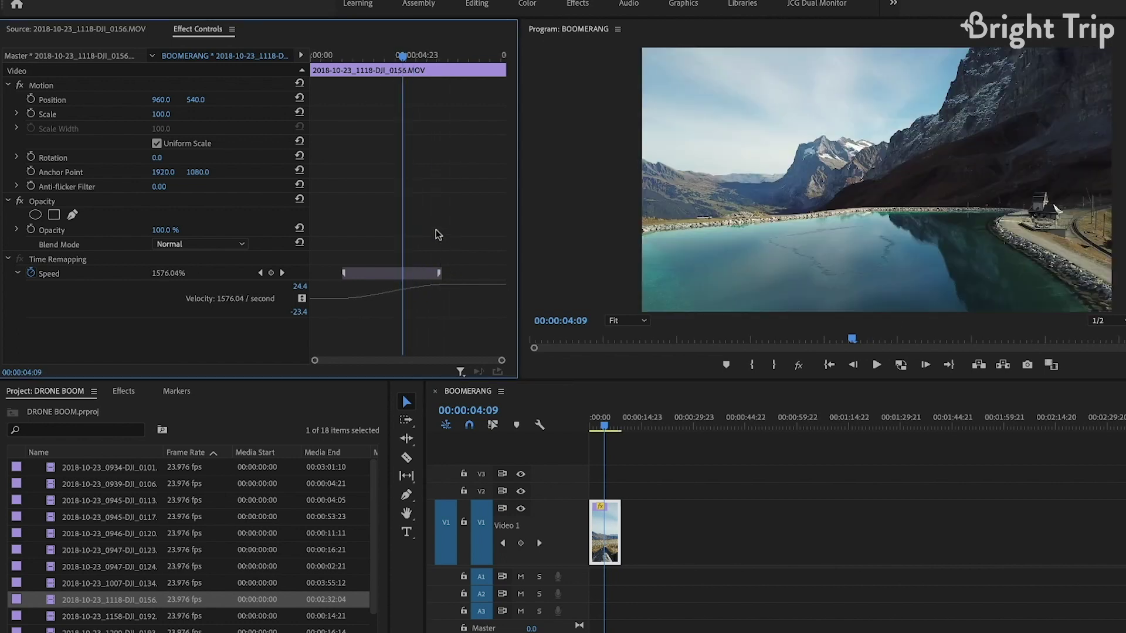
- Play back the ramped footage and add another speed keyframe at 00:00:07:18, with the lake at the bottom of the frame
{"action": "left_click", "coordinate": [343, 59]}
{"action": "key", "text": "space"}
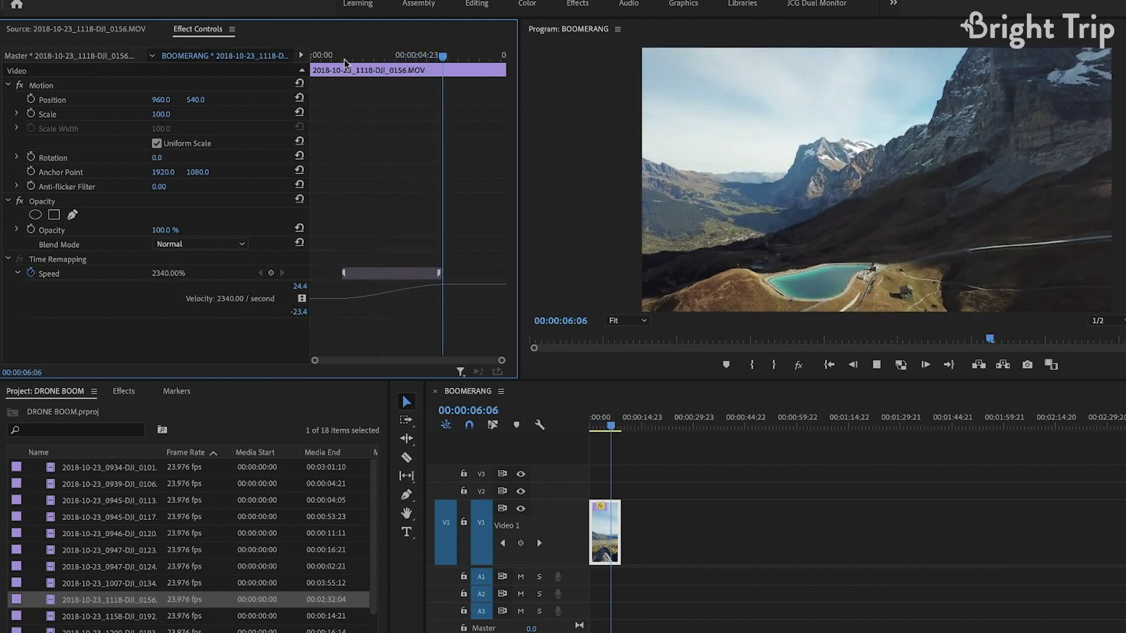
{"action": "key", "text": "space"}
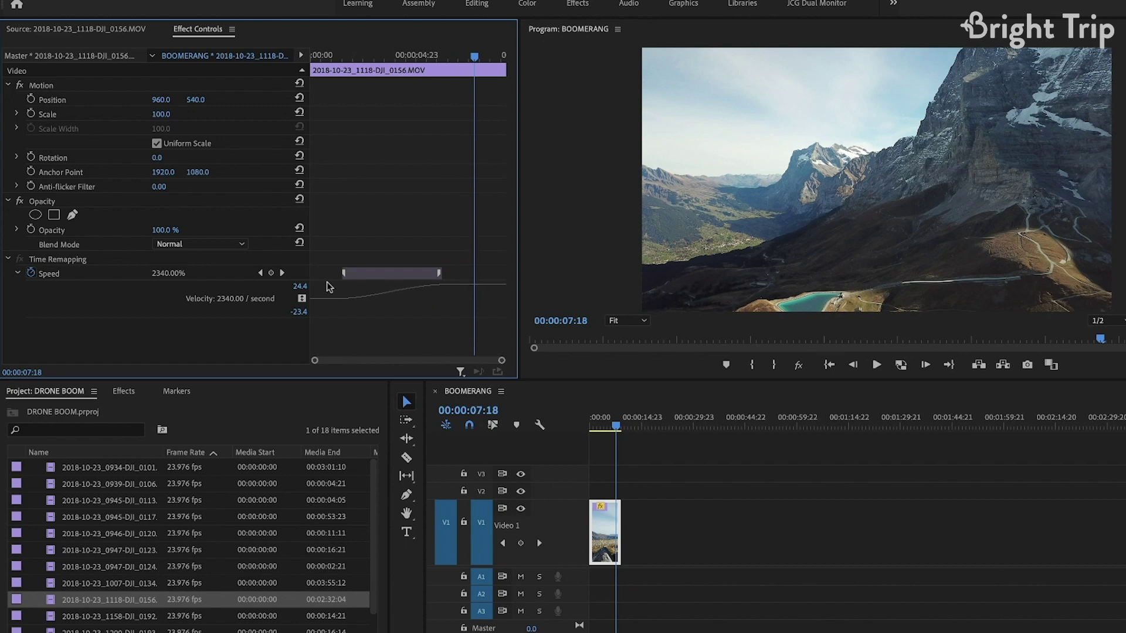
{"action": "left_click", "coordinate": [271, 274]}
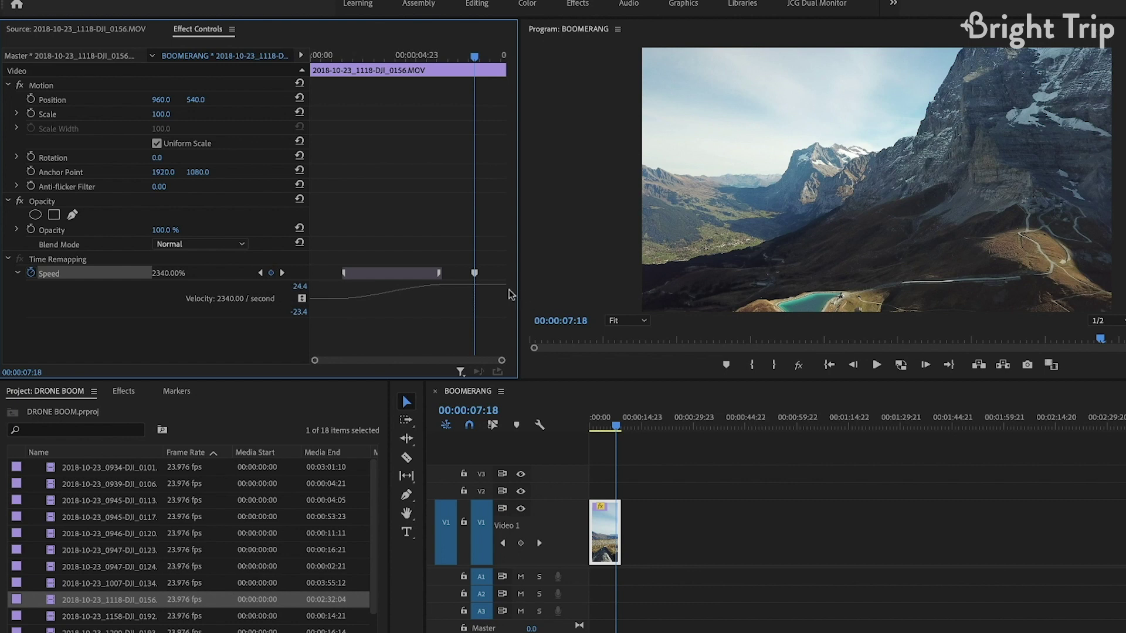
- Lower the speed after the second keyframe to 132% and play back the slowdown
{"action": "left_click_drag", "start_coordinate": [501, 287], "coordinate": [501, 290]}
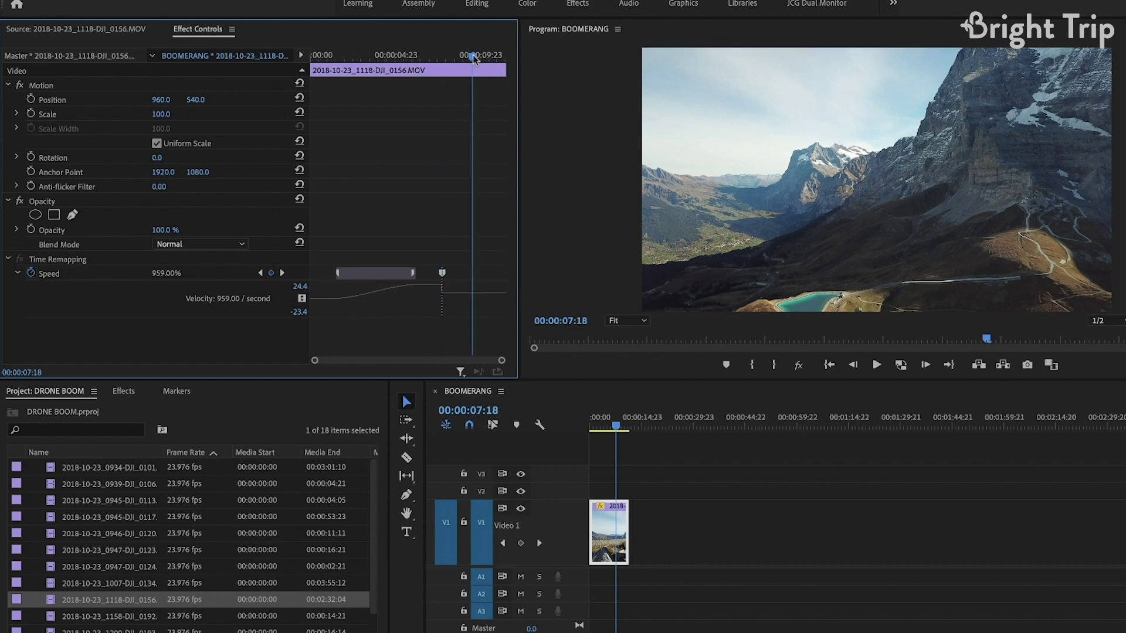
{"action": "left_click", "coordinate": [472, 55]}
{"action": "left_click_drag", "start_coordinate": [462, 295], "coordinate": [463, 296]}
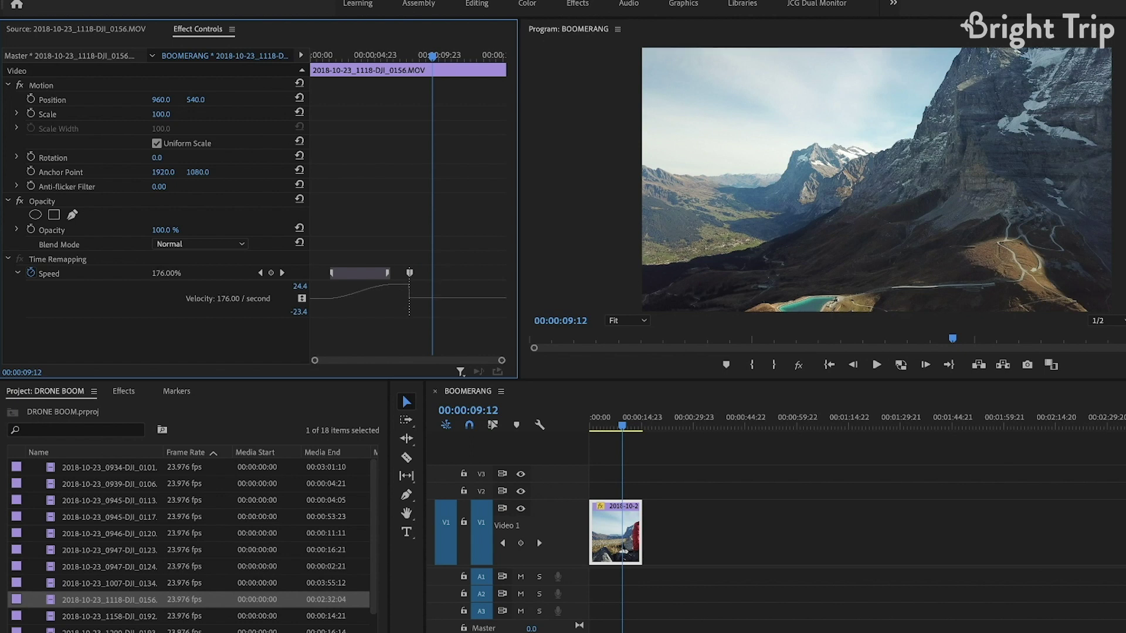
{"action": "left_click_drag", "start_coordinate": [458, 298], "coordinate": [457, 300]}
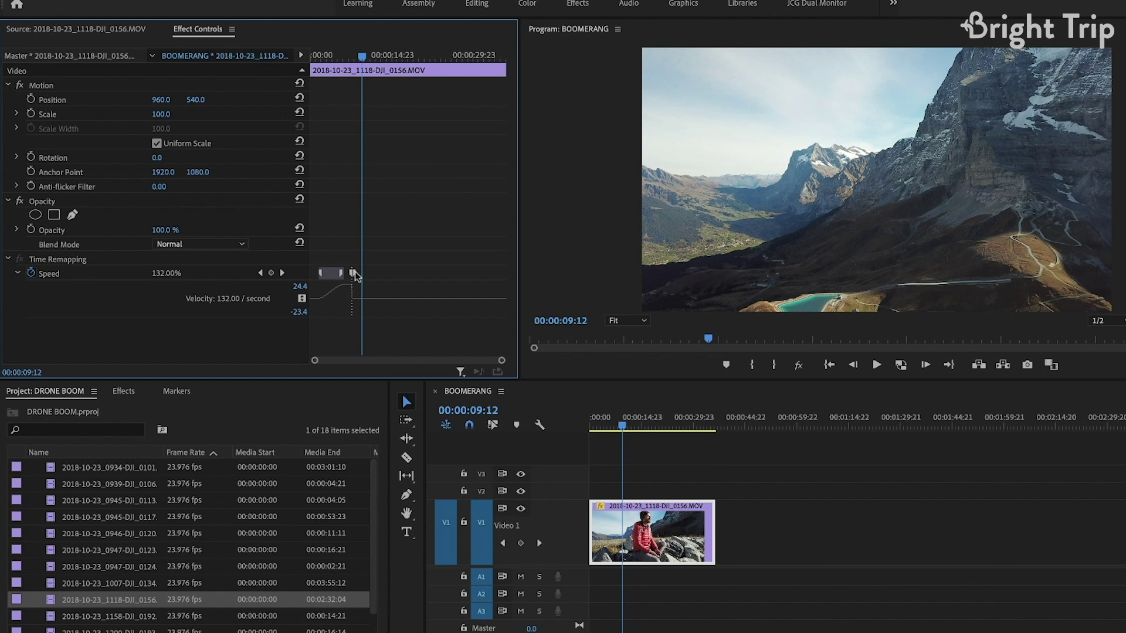
{"action": "left_click", "coordinate": [346, 55]}
{"action": "key", "text": "space"}
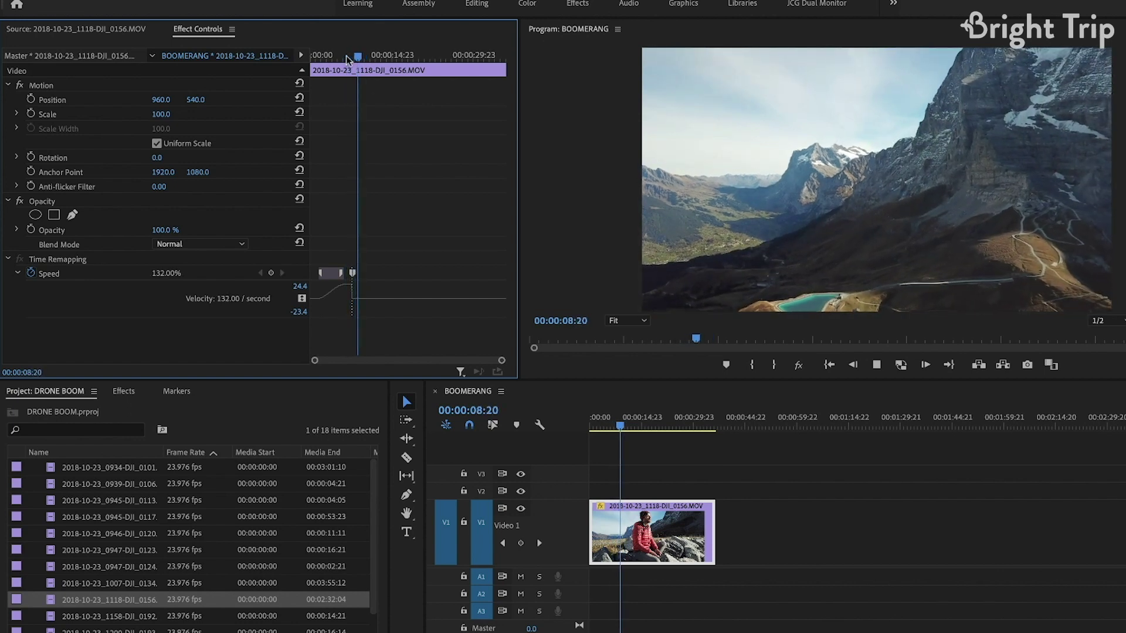
- Split the second speed keyframe into a slowdown ramp and extend the clip's end in the timeline to uncover the whole ramp
{"action": "left_click_drag", "start_coordinate": [354, 275], "coordinate": [373, 282]}
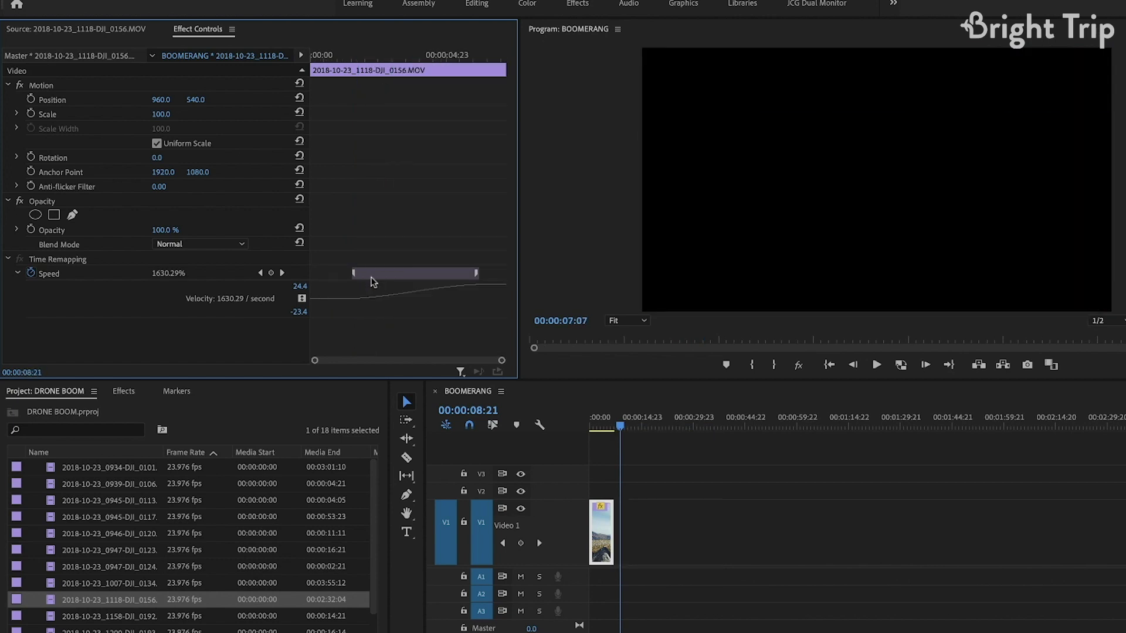
{"action": "left_click", "coordinate": [604, 431]}
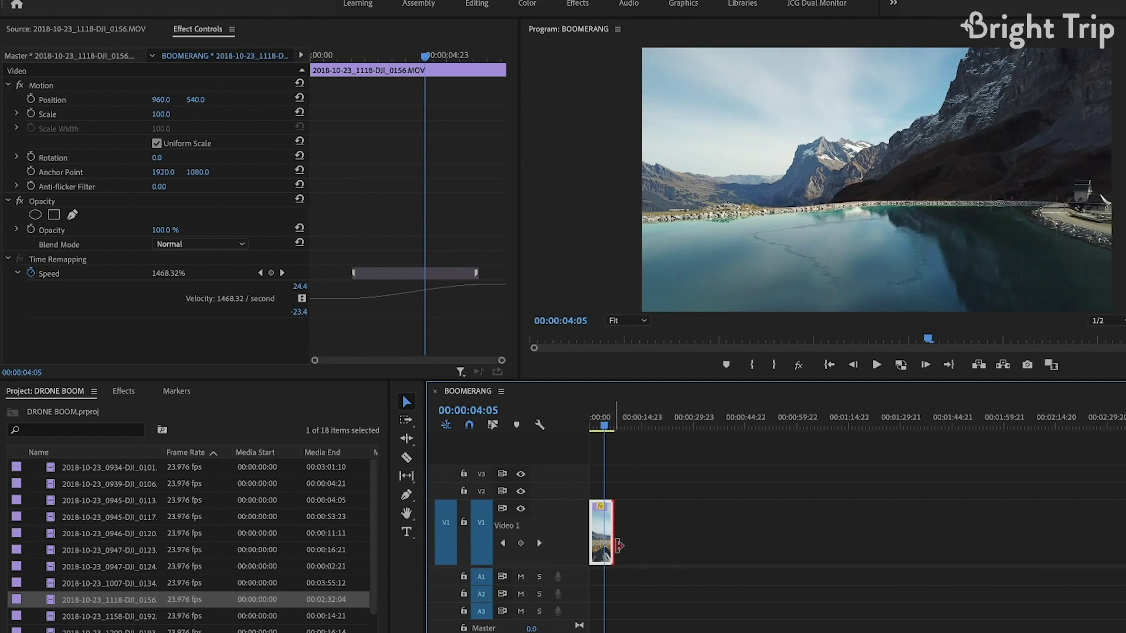
{"action": "left_click_drag", "start_coordinate": [618, 546], "coordinate": [641, 533]}
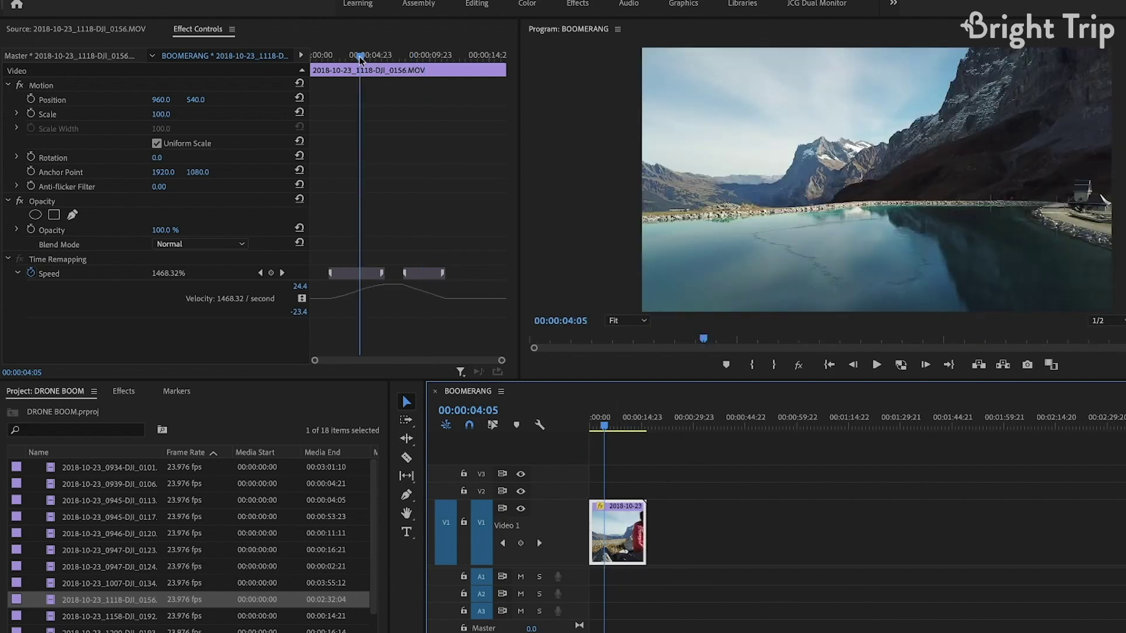
- Play back the slowdown from 00:00:07:12, trim the clip's end to 00:00:11:16 and save the project
{"action": "left_click_drag", "start_coordinate": [360, 56], "coordinate": [399, 64]}
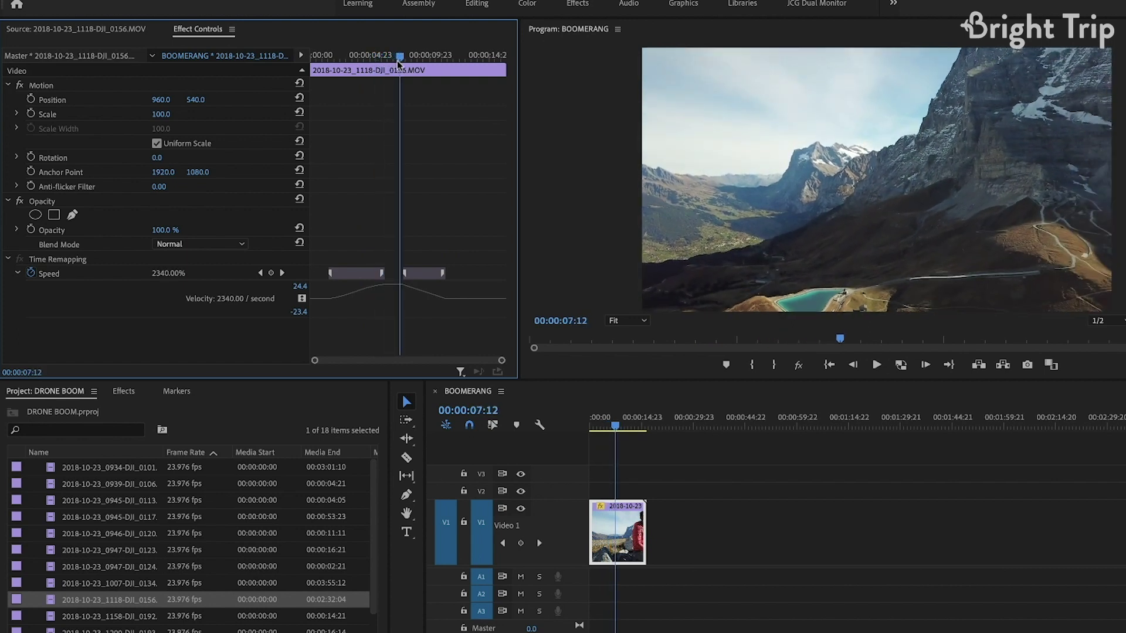
{"action": "key", "text": "space"}
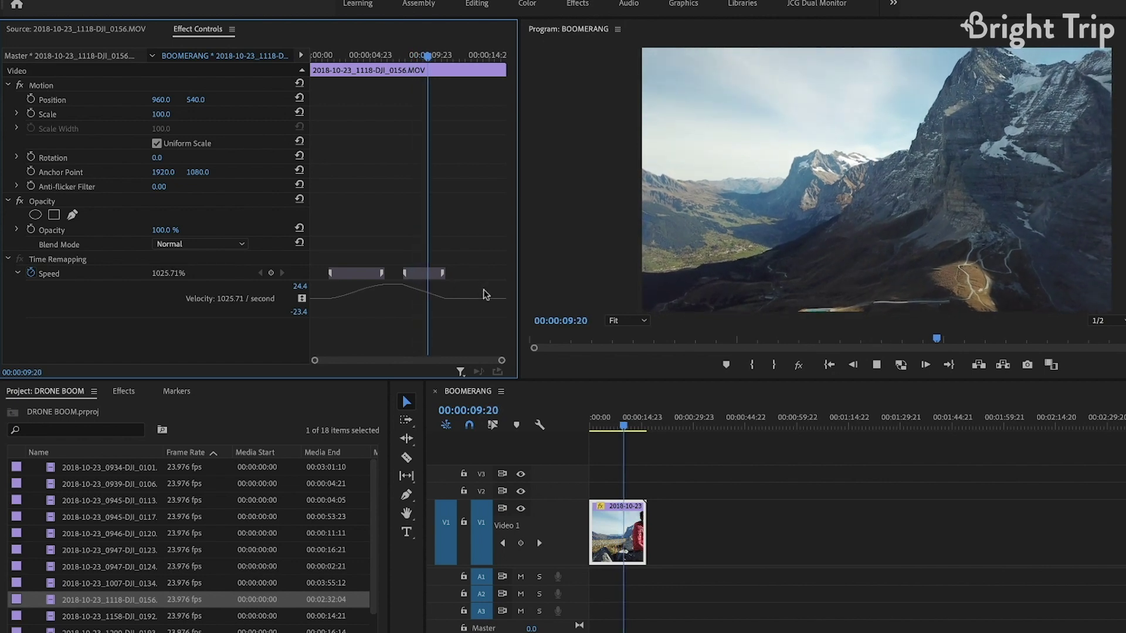
{"action": "key", "text": "space"}
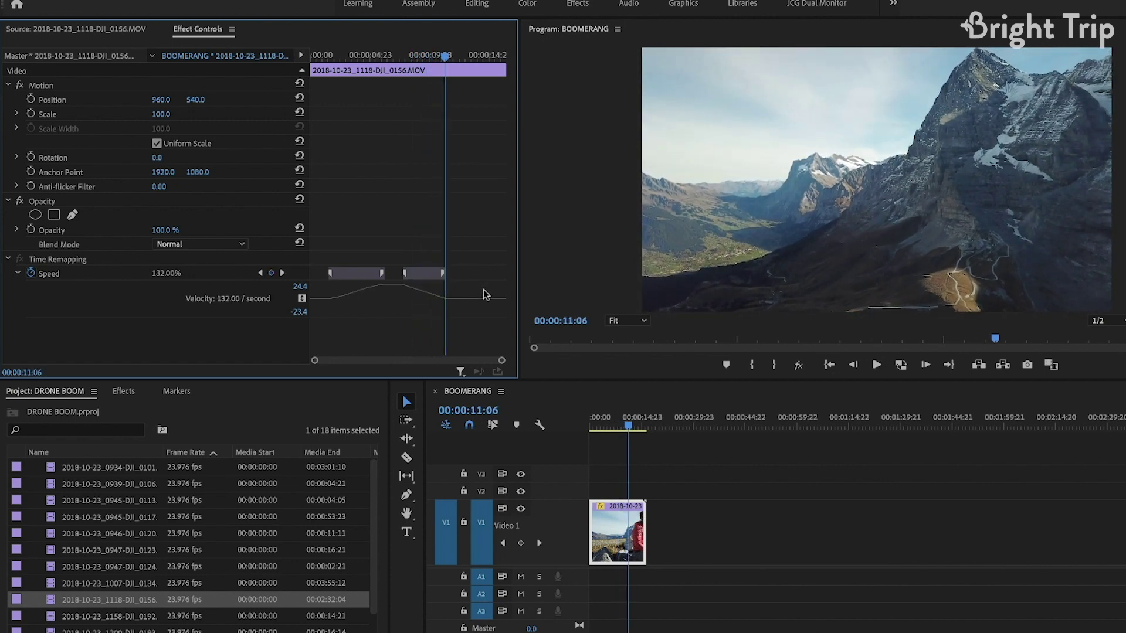
{"action": "key", "text": "space"}
{"action": "key", "text": "space"}
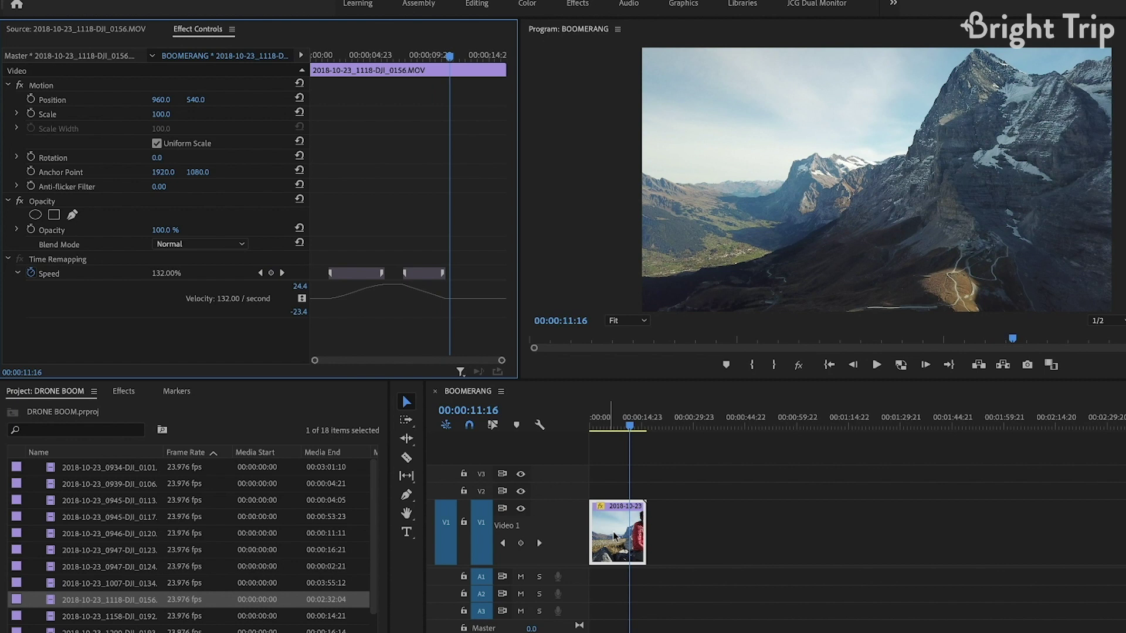
{"action": "left_click_drag", "start_coordinate": [644, 533], "coordinate": [630, 534]}
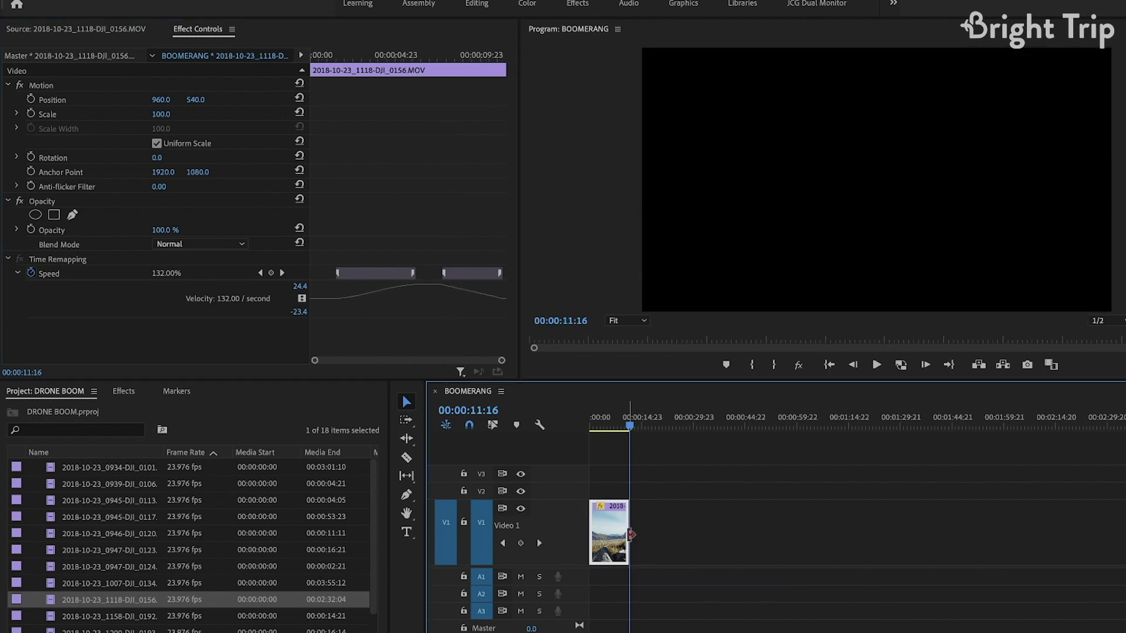
{"action": "key", "text": "ctrl+s"}
- Extend the end of the acceleration ramp, tighten the slowdown ramp, and play back the change
{"action": "key", "text": "space"}
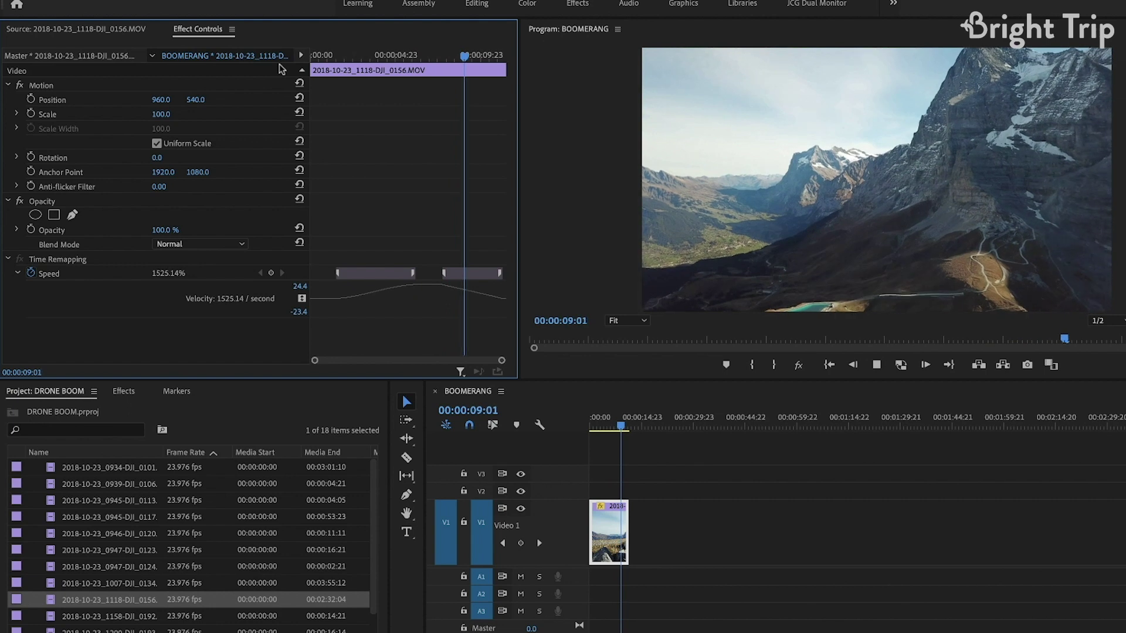
{"action": "key", "text": "space"}
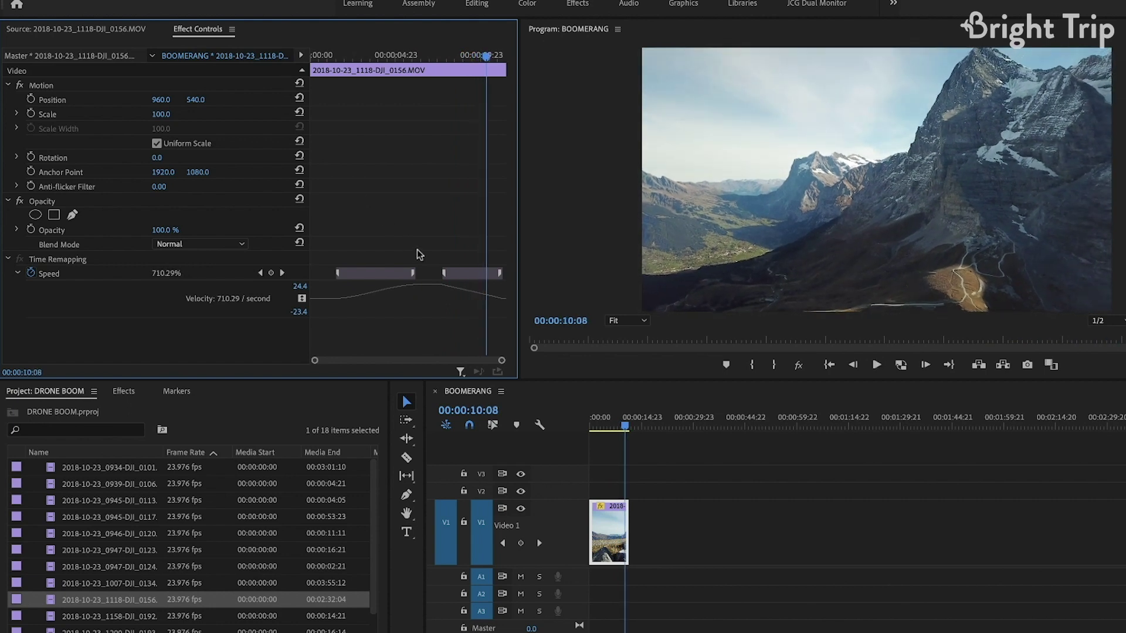
{"action": "left_click_drag", "start_coordinate": [413, 272], "coordinate": [467, 278]}
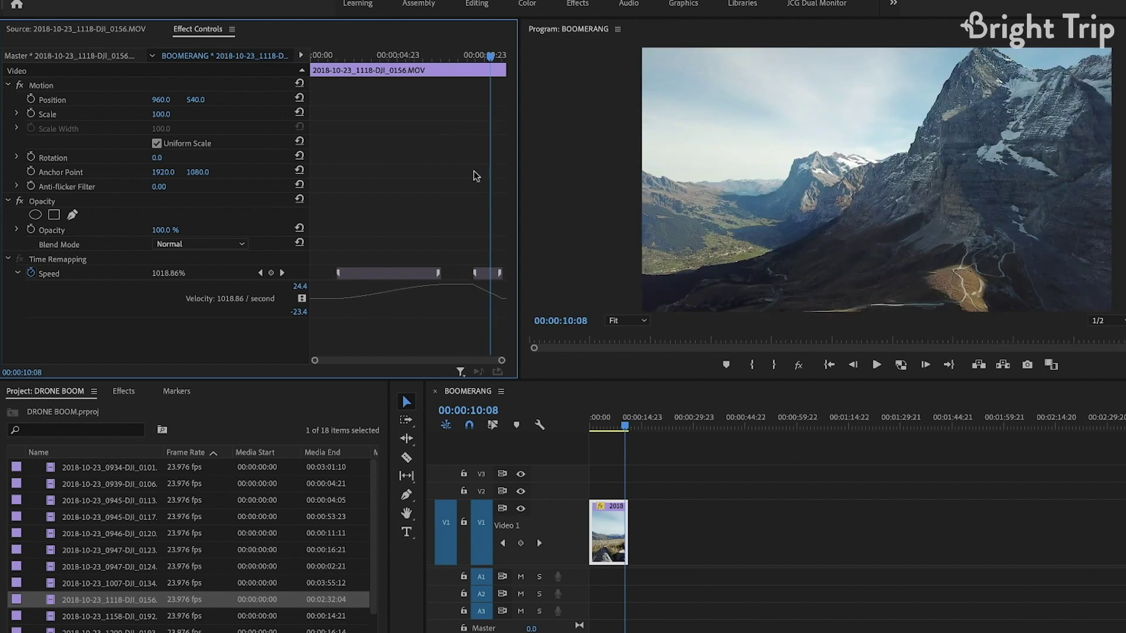
{"action": "left_click", "coordinate": [450, 61]}
{"action": "key", "text": "space"}
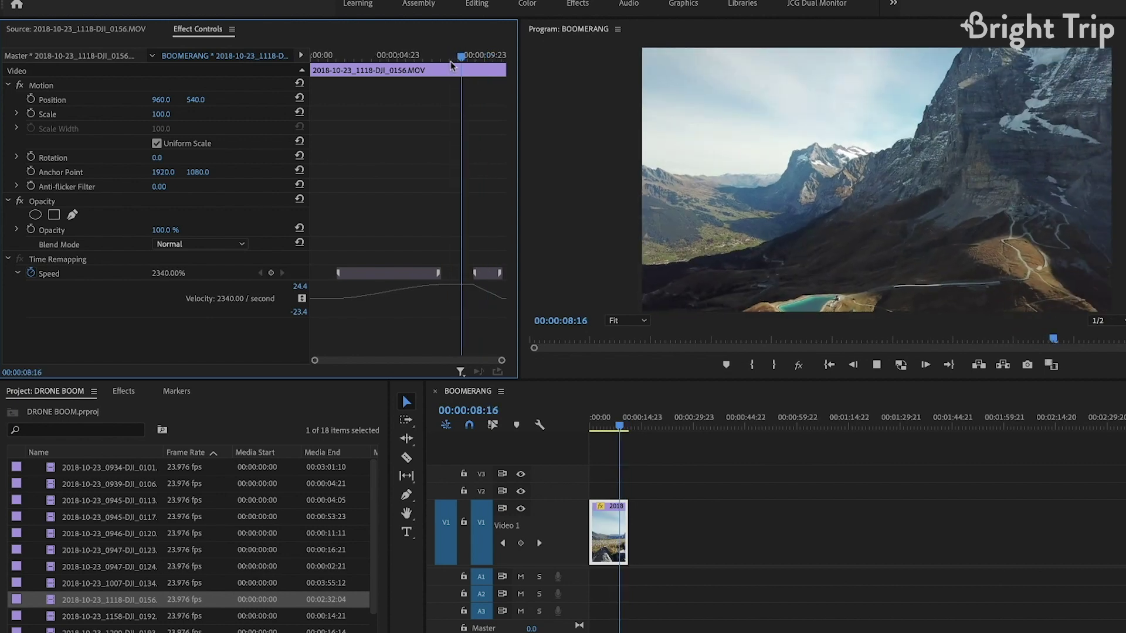
{"action": "key", "text": "space"}
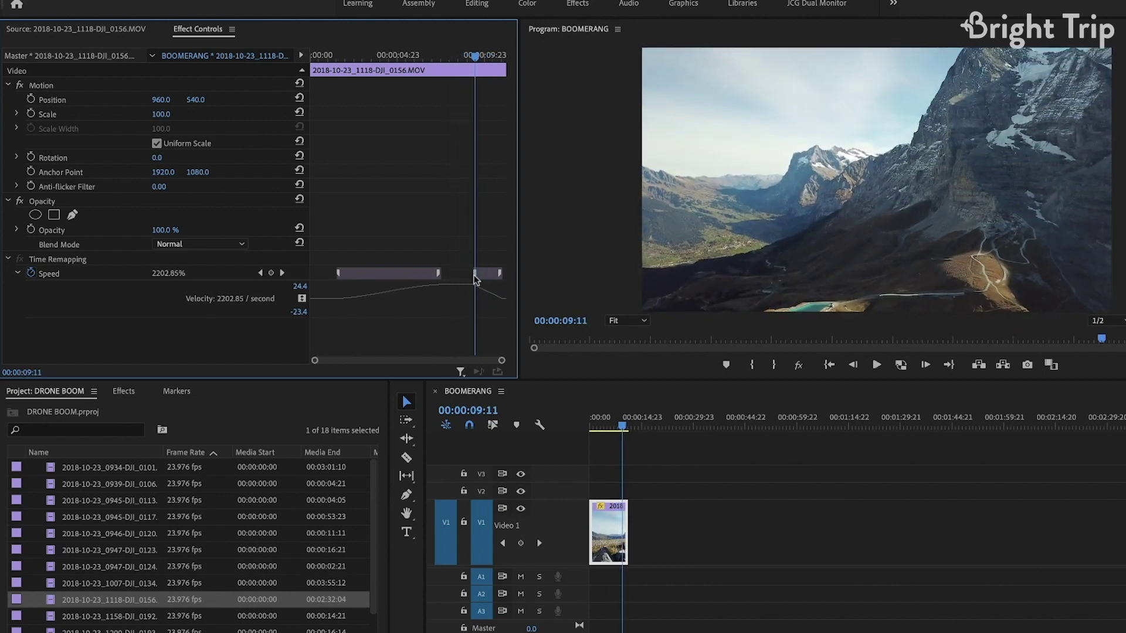
- Lengthen the slowdown ramp slightly and trim the clip's end to 00:00:11:04, where the slowdown finishes
{"action": "mouse_move", "coordinate": [475, 279]}
{"action": "left_mouse_down"}
{"action": "mouse_move", "coordinate": [459, 278]}
{"action": "mouse_move", "coordinate": [488, 280]}
{"action": "left_mouse_up"}
{"action": "left_click", "coordinate": [399, 55]}
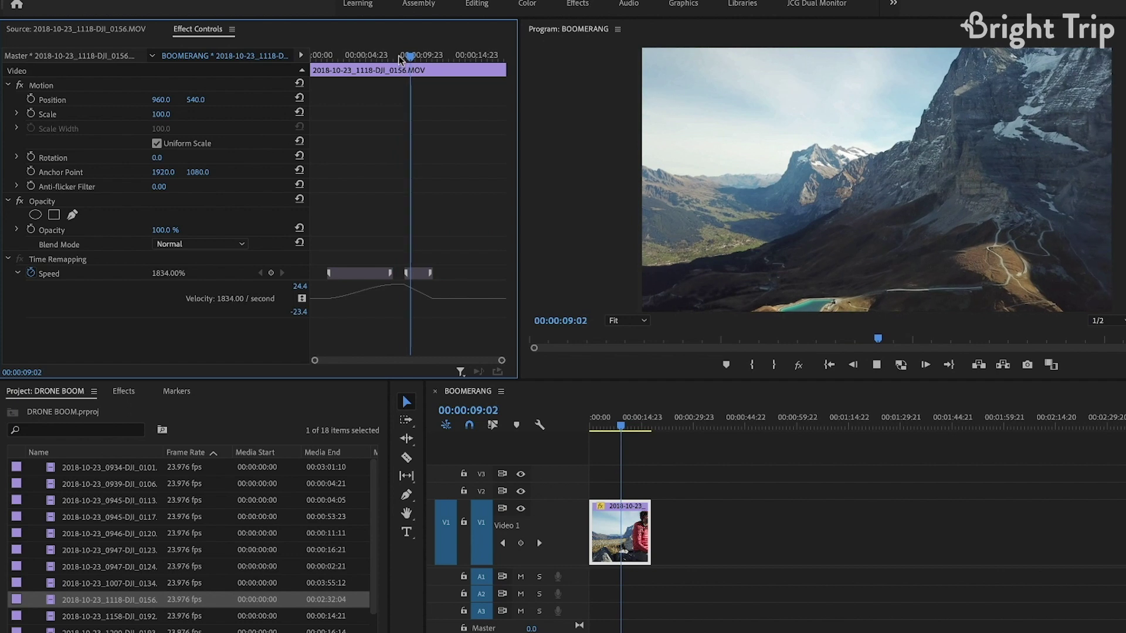
{"action": "key", "text": "space"}
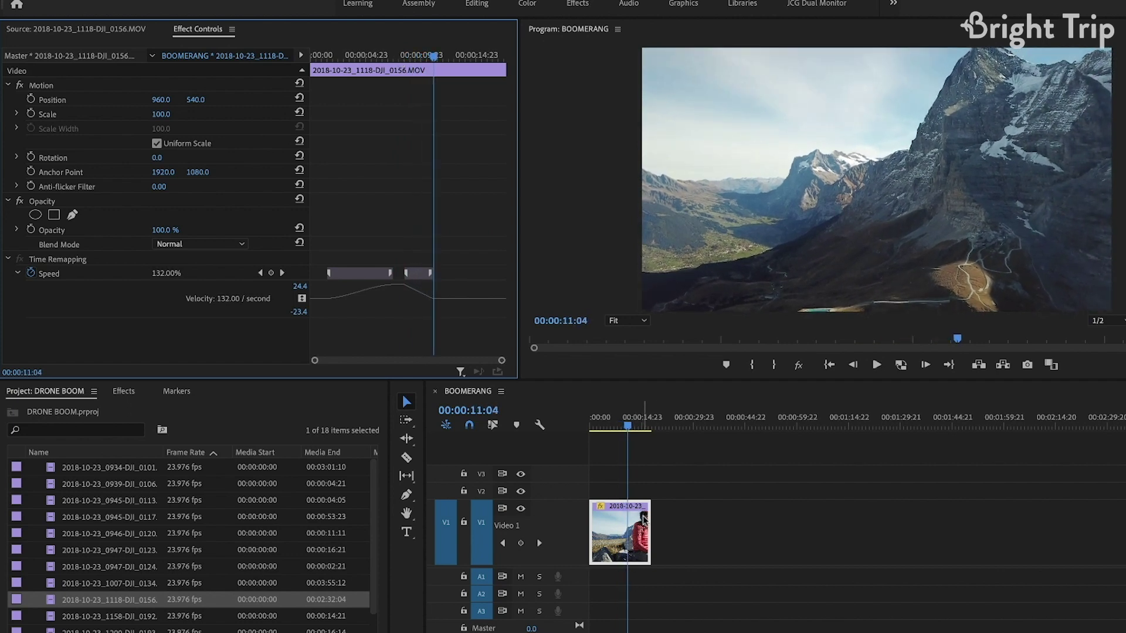
{"action": "left_click_drag", "start_coordinate": [644, 519], "coordinate": [624, 519]}
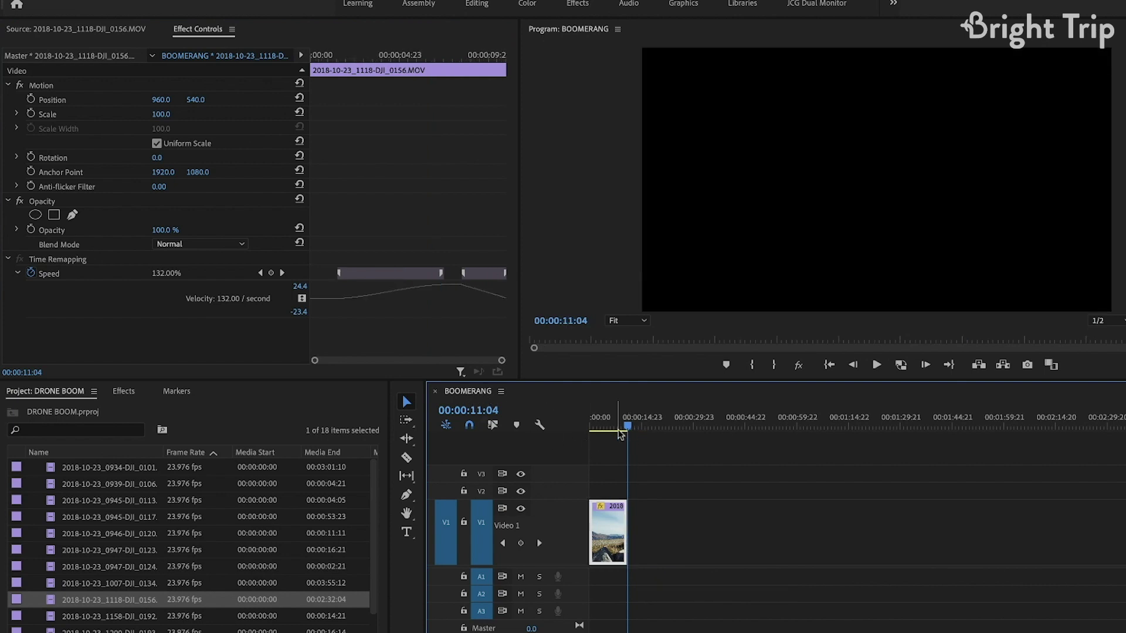
- Play back the speed-ramped clip from the start, check its last frames near 00:00:11:01 and save the project
{"action": "left_click_drag", "start_coordinate": [620, 434], "coordinate": [578, 432]}
{"action": "key", "text": "space"}
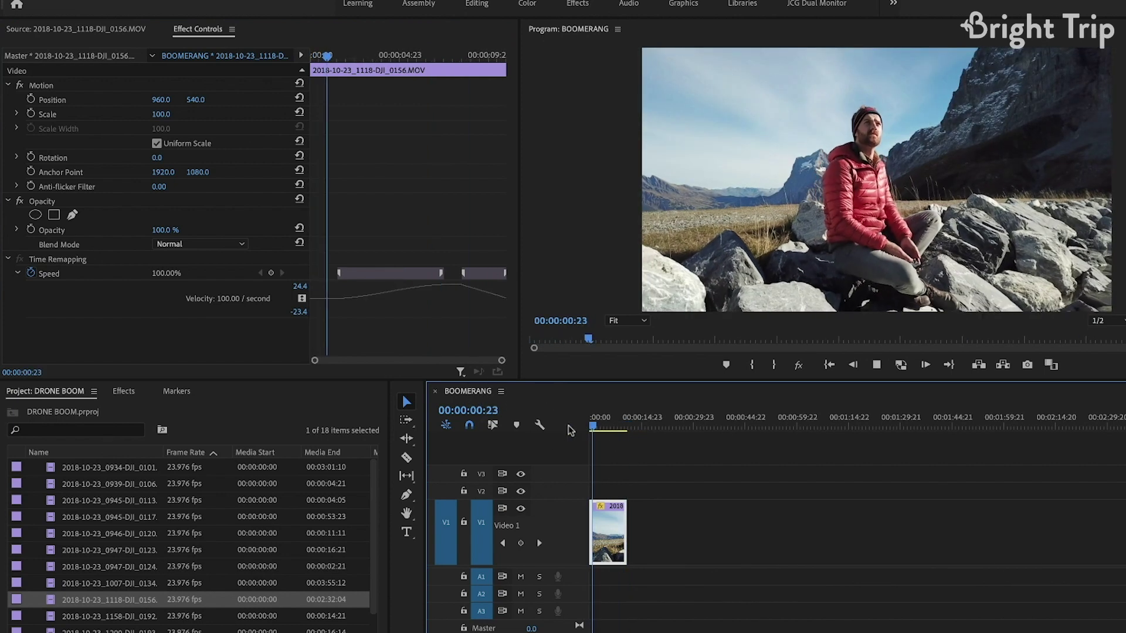
{"action": "key", "text": "space"}
{"action": "left_click", "coordinate": [604, 432]}
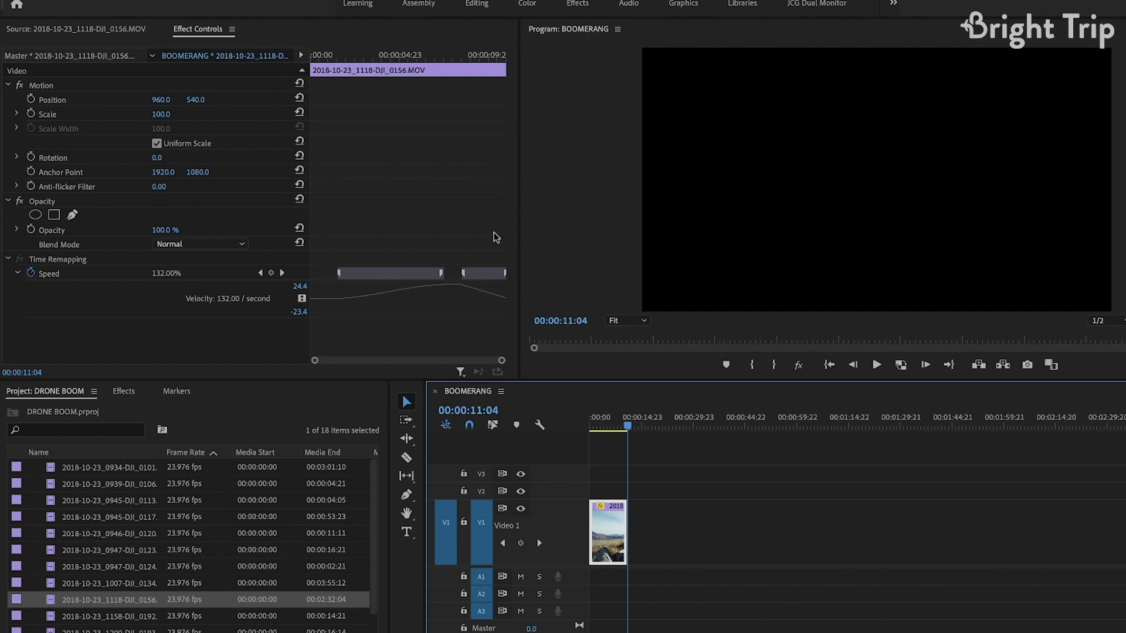
{"action": "left_click", "coordinate": [504, 55]}
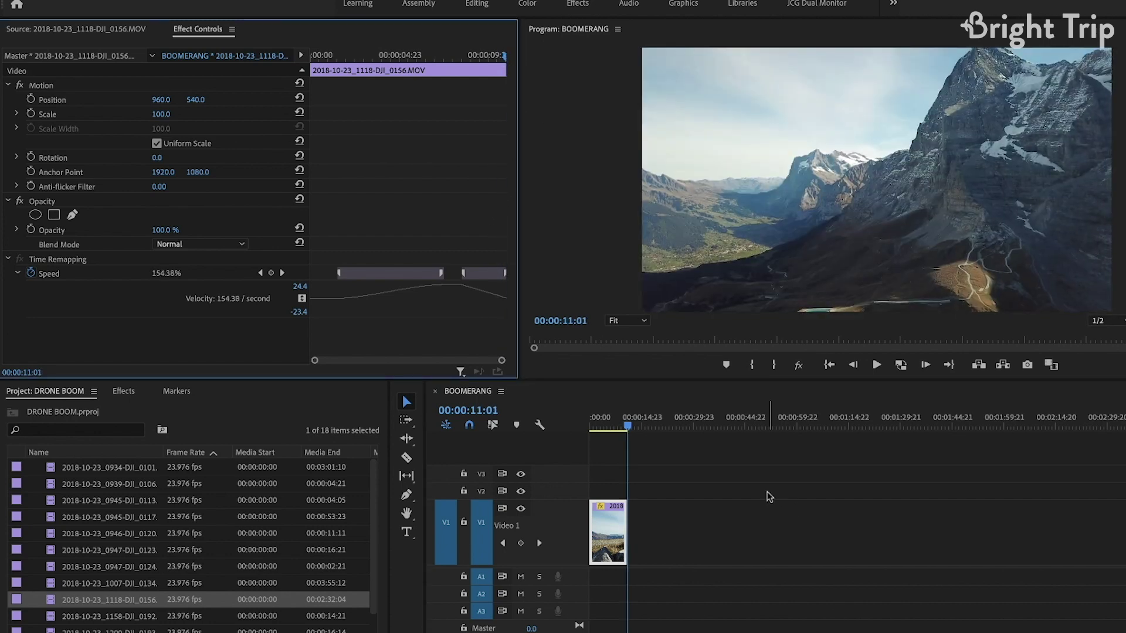
{"action": "key", "text": "ctrl+s"}
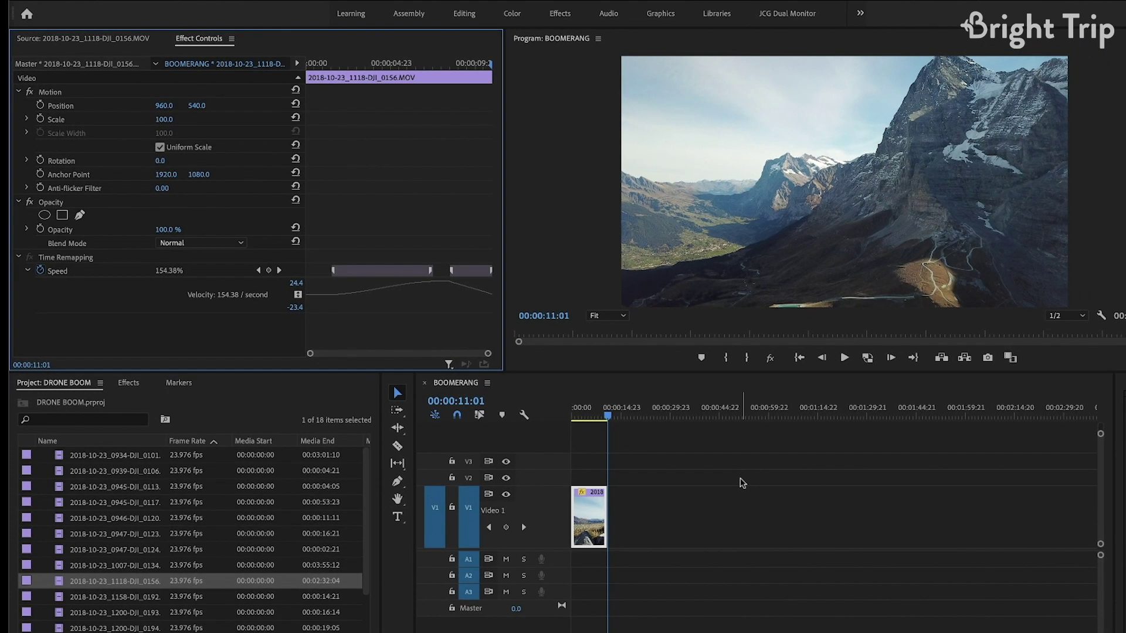
- Save the project and nest the speed-ramped clip as a sequence named "BOOMERANG RAW"
{"action": "mouse_move", "coordinate": [607, 416]}
{"action": "left_mouse_down"}
{"action": "mouse_move", "coordinate": [581, 419]}
{"action": "mouse_move", "coordinate": [595, 419]}
{"action": "left_mouse_up"}
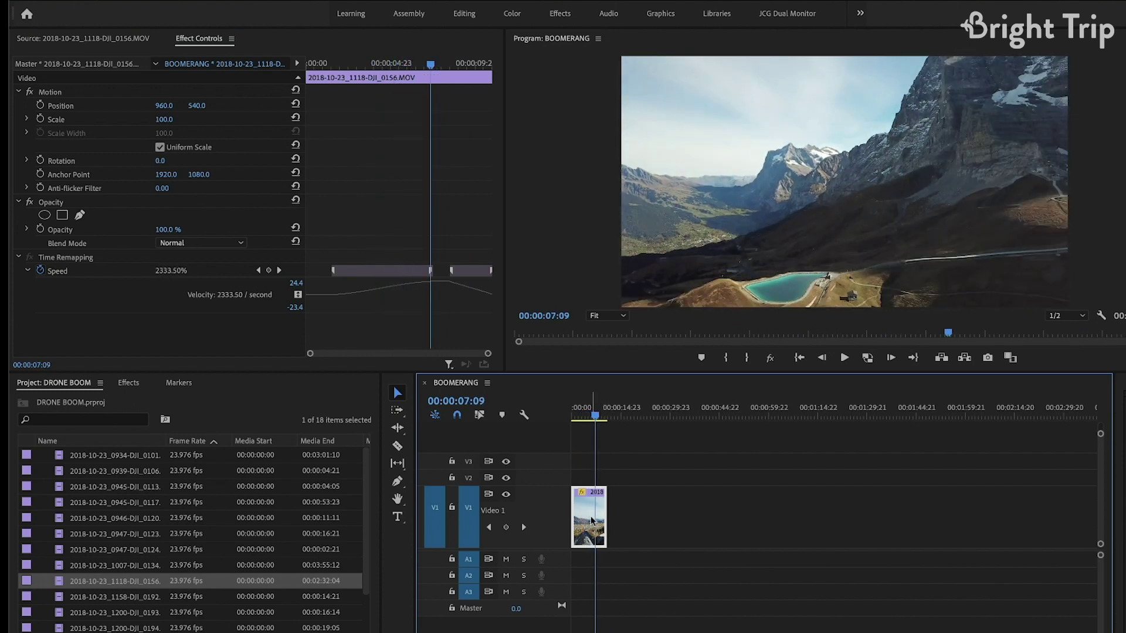
{"action": "scroll", "coordinate": [593, 519], "scroll_direction": "up", "scroll_amount": 4}
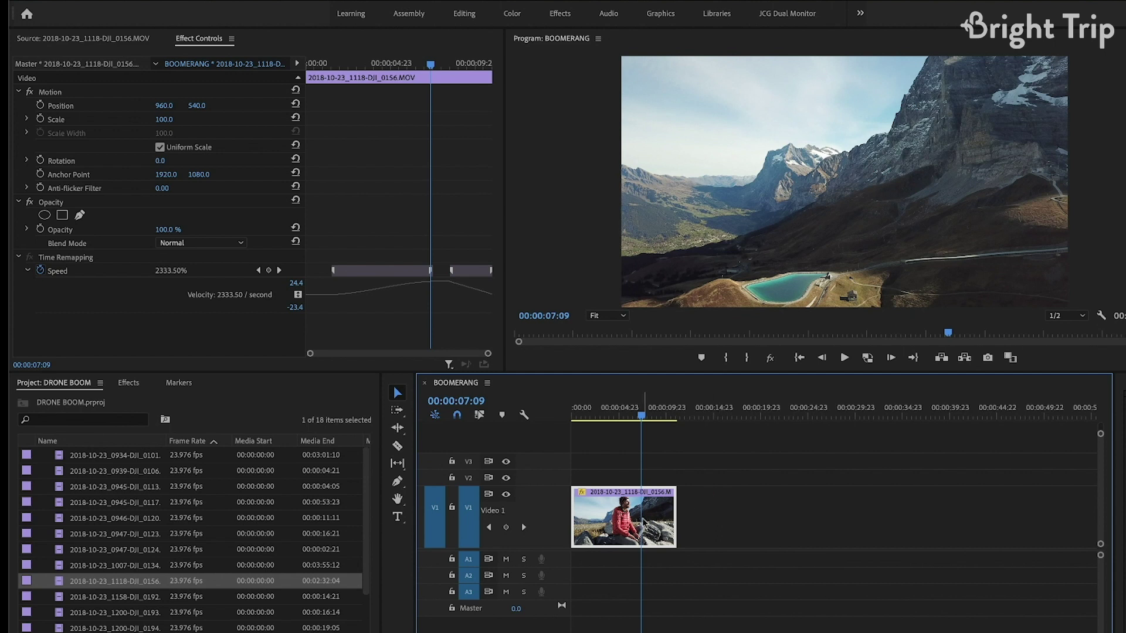
{"action": "key", "text": "ctrl+s"}
{"action": "right_click", "coordinate": [651, 510]}
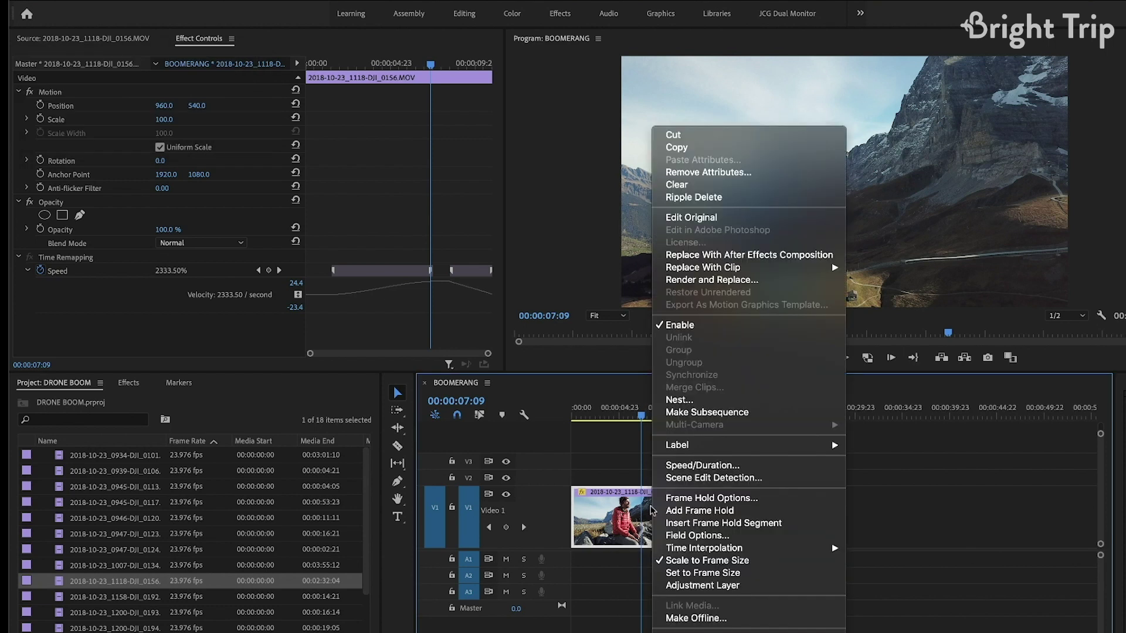
{"action": "left_click", "coordinate": [690, 401]}
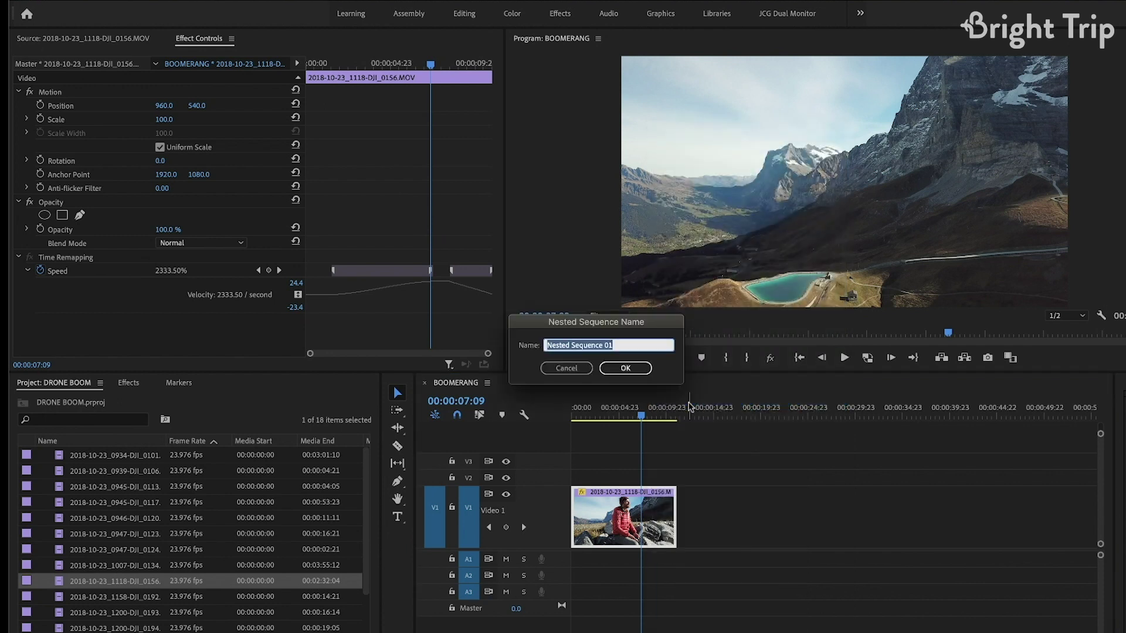
{"action": "type", "text": "BOOMERANG"}
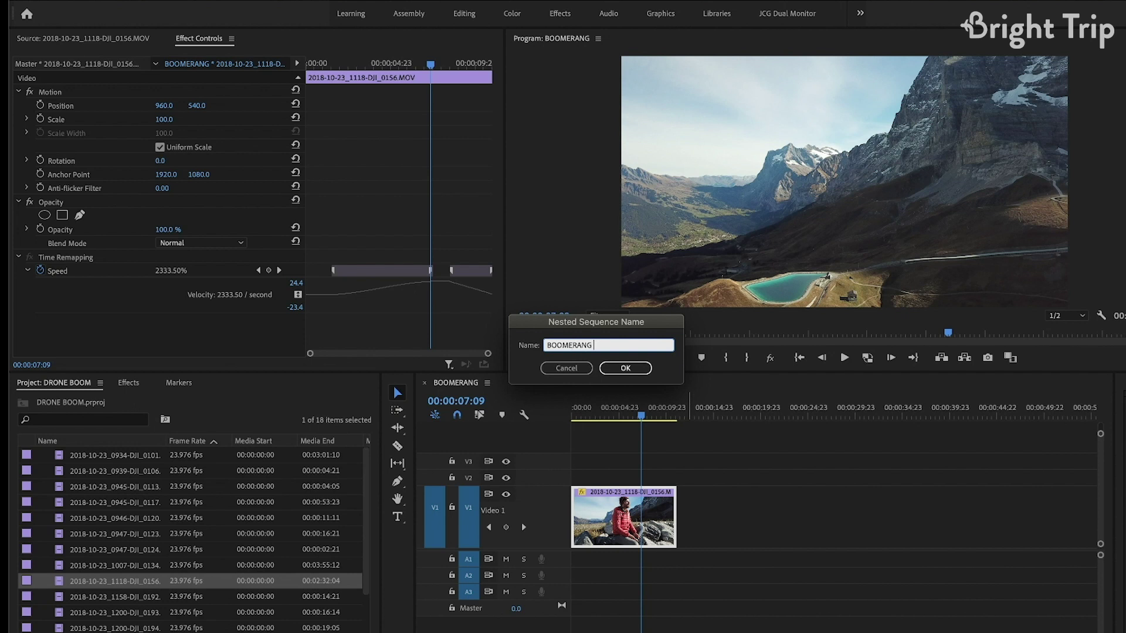
{"action": "type", "text": " RAW"}
{"action": "key", "text": "Return"}
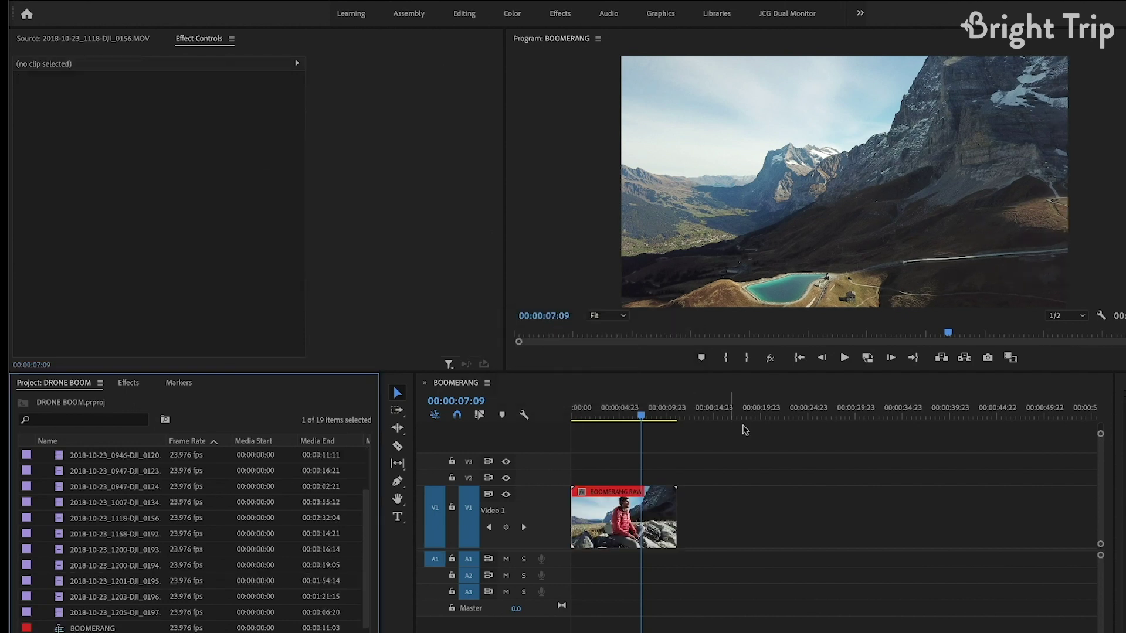
- Duplicate the BOOMERANG RAW nest on V1, placing the copy directly after the original
{"action": "left_click", "coordinate": [623, 519]}
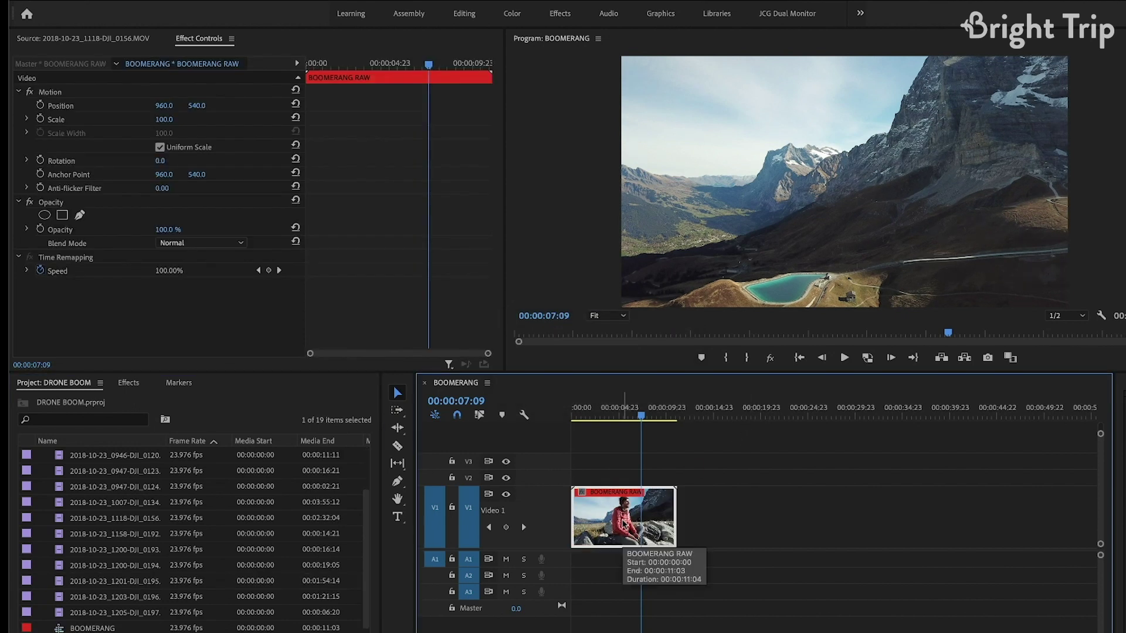
{"action": "left_click_drag", "start_coordinate": [625, 523], "coordinate": [709, 512]}
{"action": "scroll", "coordinate": [731, 528], "scroll_direction": "up", "scroll_amount": 3}
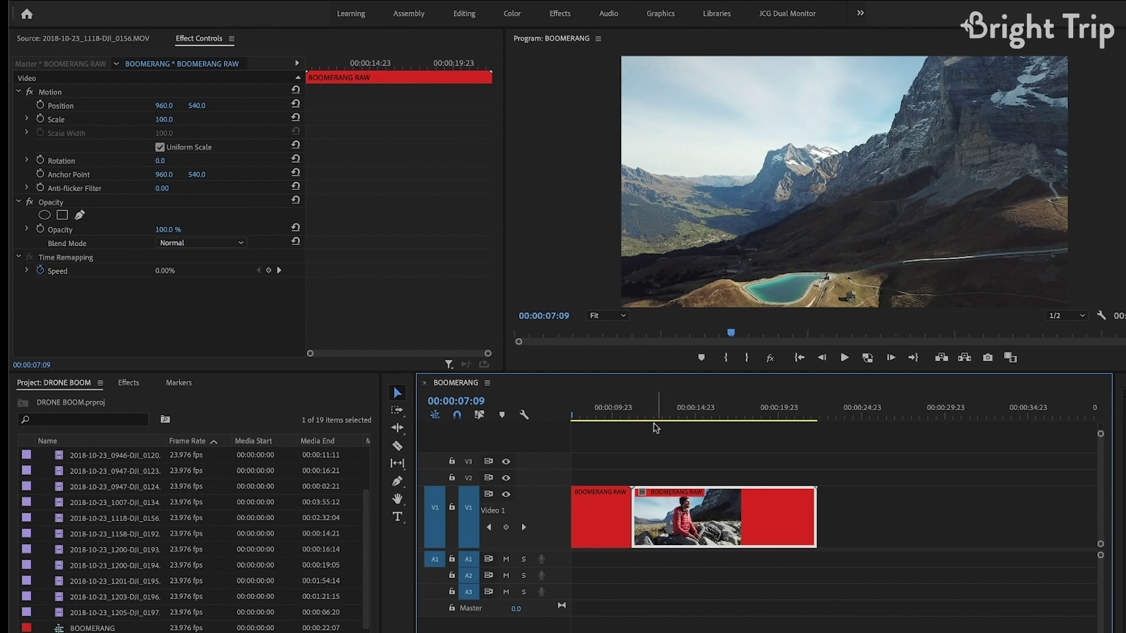
- Reverse the speed of the second BOOMERANG RAW clip, keeping its speed at 100%
{"action": "mouse_move", "coordinate": [656, 422]}
{"action": "left_mouse_down"}
{"action": "mouse_move", "coordinate": [622, 414]}
{"action": "mouse_move", "coordinate": [666, 415]}
{"action": "left_mouse_up"}
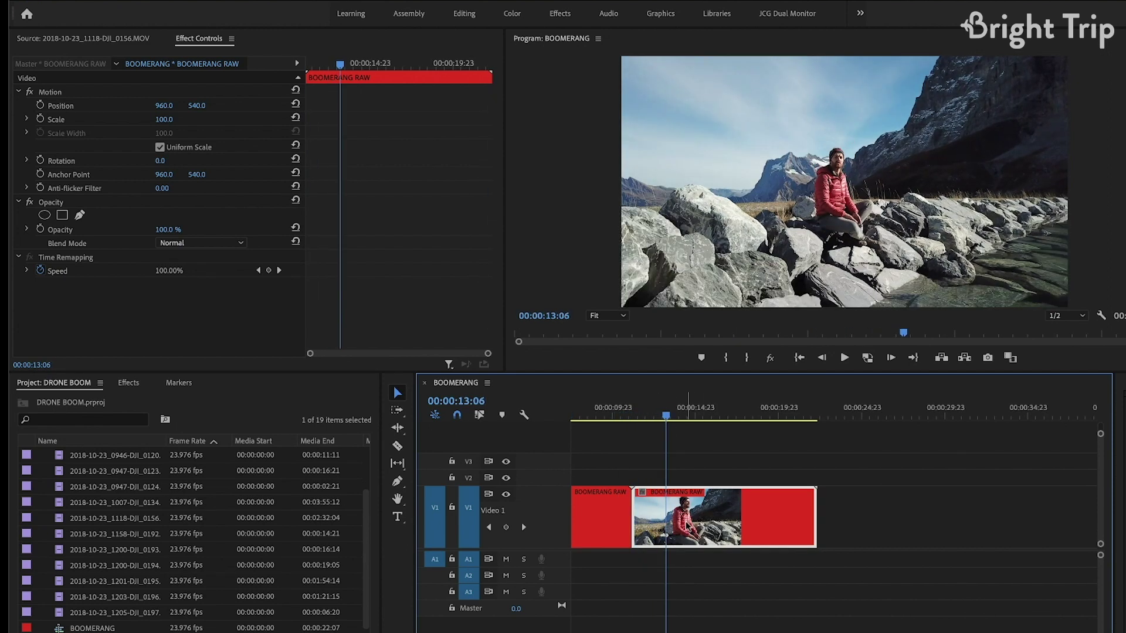
{"action": "key", "text": "ctrl+r"}
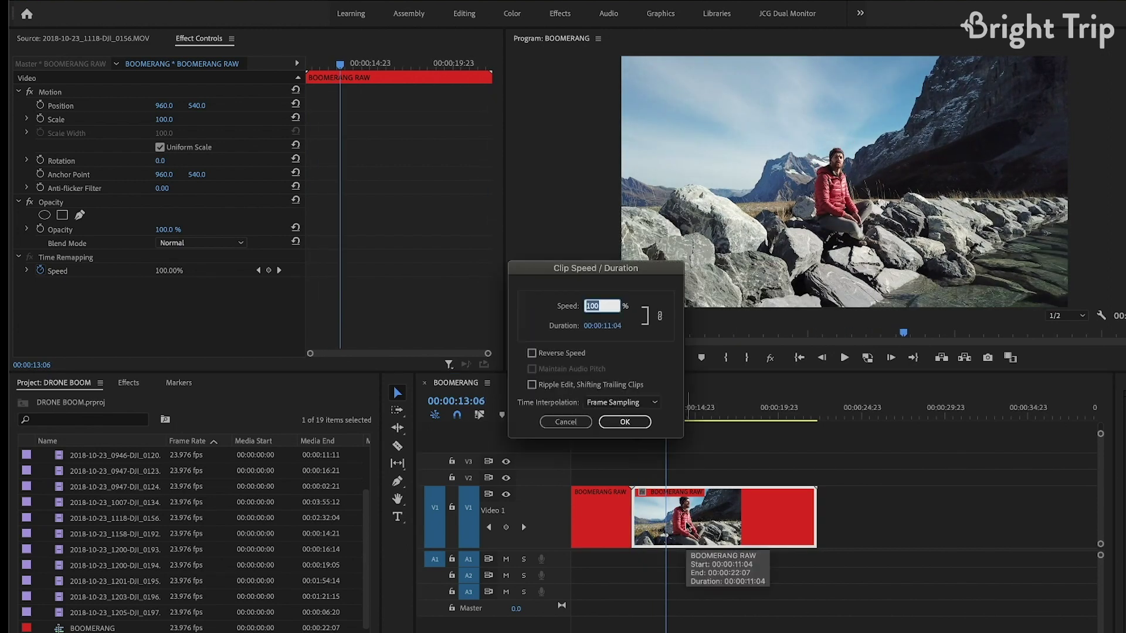
{"action": "left_click", "coordinate": [554, 351]}
{"action": "left_click", "coordinate": [625, 422]}
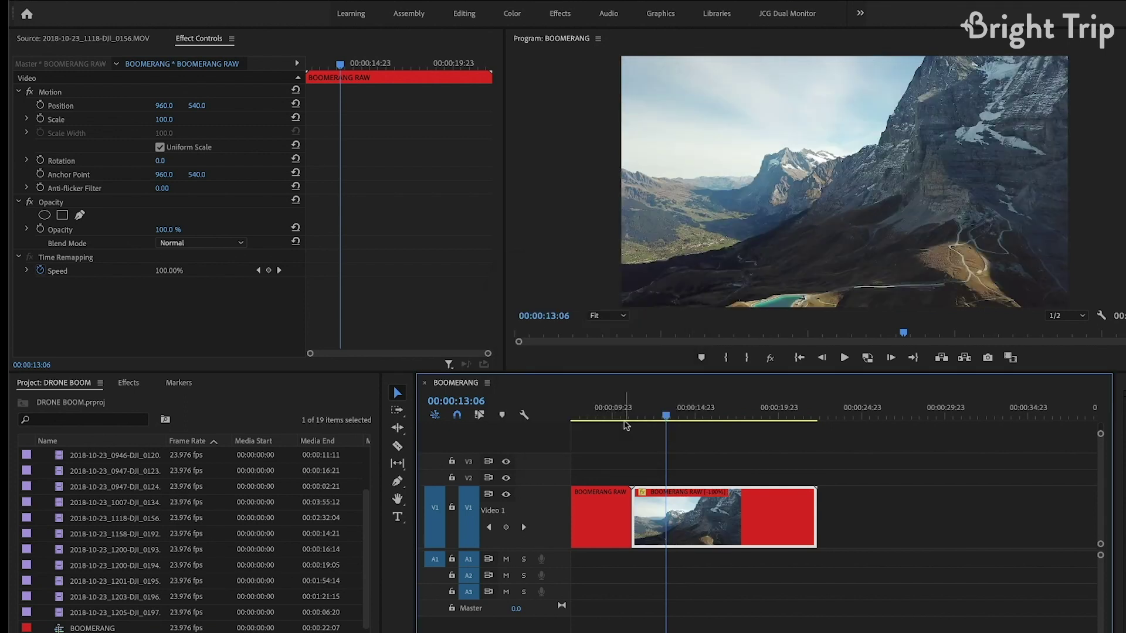
- Check the reversed clip, then play back the forward and reversed clips from the beginning of the sequence
{"action": "left_click_drag", "start_coordinate": [627, 422], "coordinate": [781, 402]}
{"action": "key", "text": "minus"}
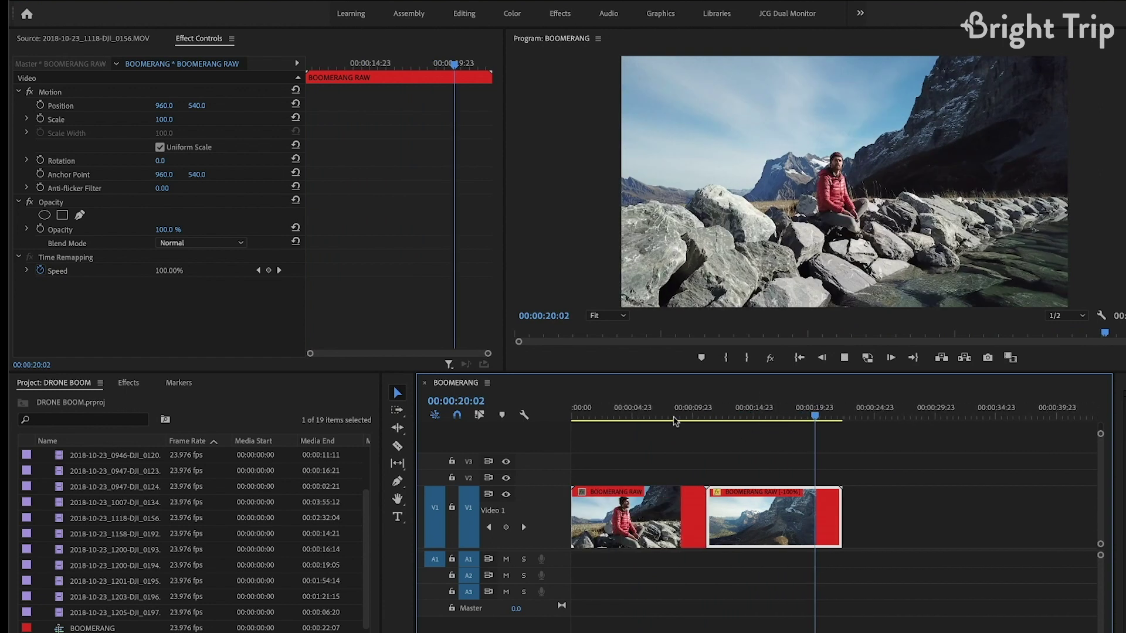
{"action": "left_click_drag", "start_coordinate": [597, 410], "coordinate": [549, 417]}
{"action": "key", "text": "space"}
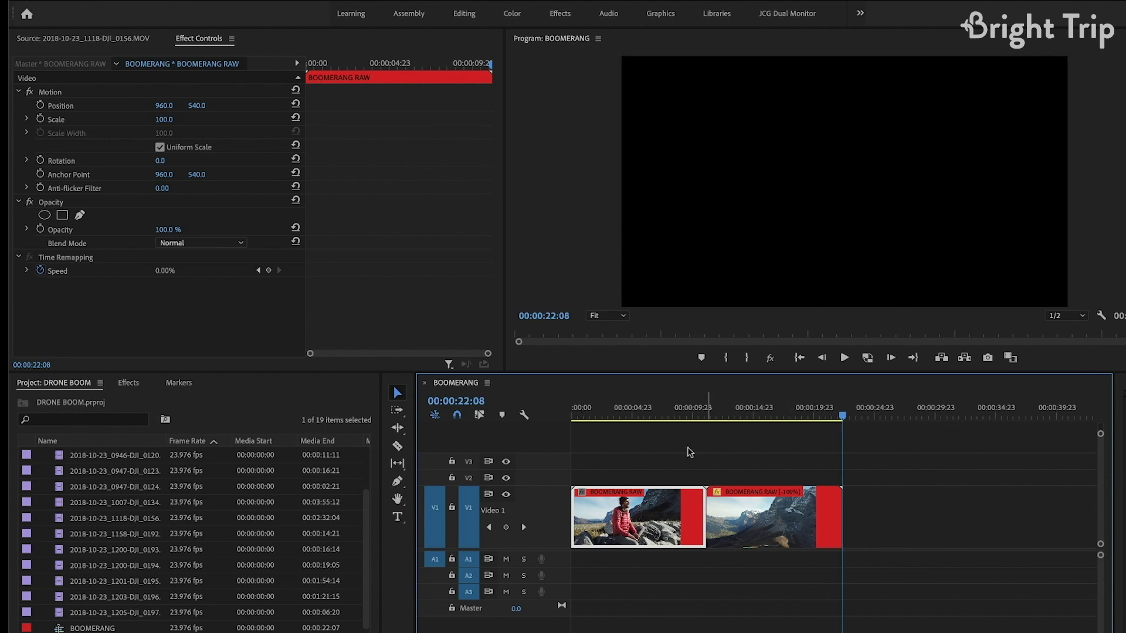
- Duplicate the forward and reversed clips directly after the pair and play back the join between the two loops
{"action": "left_click_drag", "start_coordinate": [662, 444], "coordinate": [791, 545]}
{"action": "left_click_drag", "start_coordinate": [721, 518], "coordinate": [990, 518]}
{"action": "left_click", "coordinate": [828, 420]}
{"action": "key", "text": "space"}
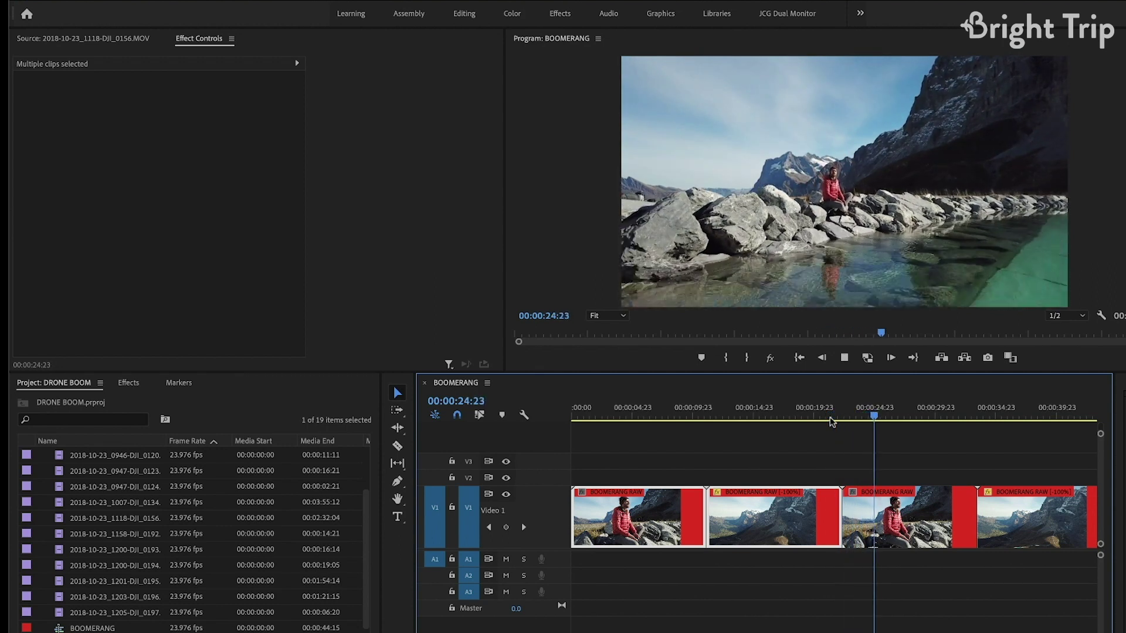
{"action": "key", "text": "space"}
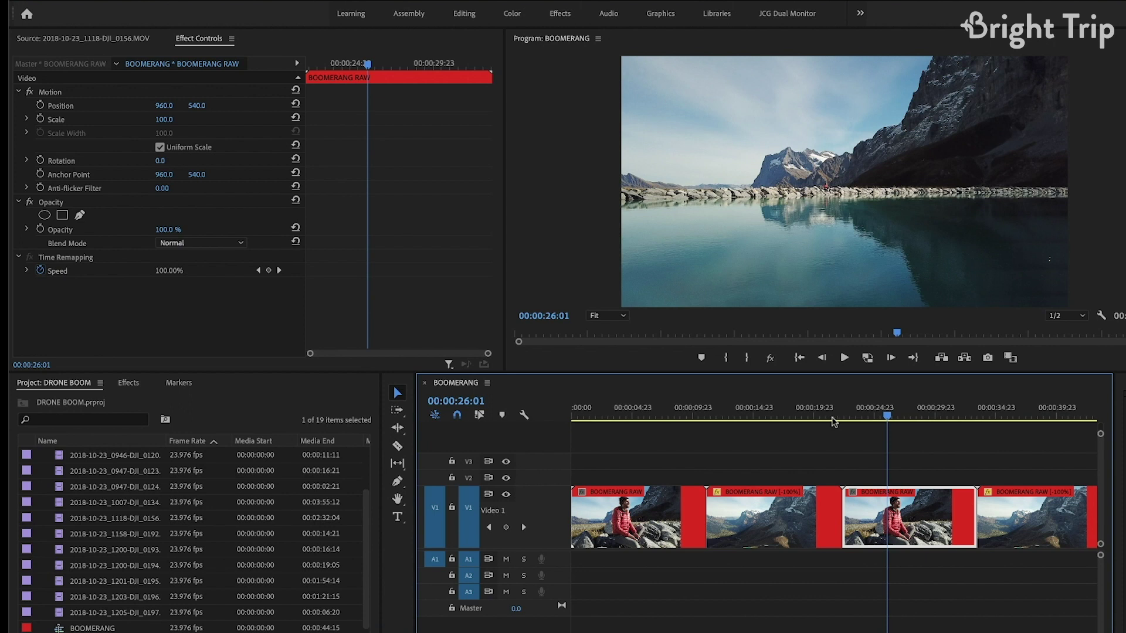
- Delete the second forward-and-reversed pair from V1, then select the first BOOMERANG RAW clip and return to the sequence start
{"action": "left_click_drag", "start_coordinate": [833, 420], "coordinate": [1030, 540]}
{"action": "key", "text": "Delete"}
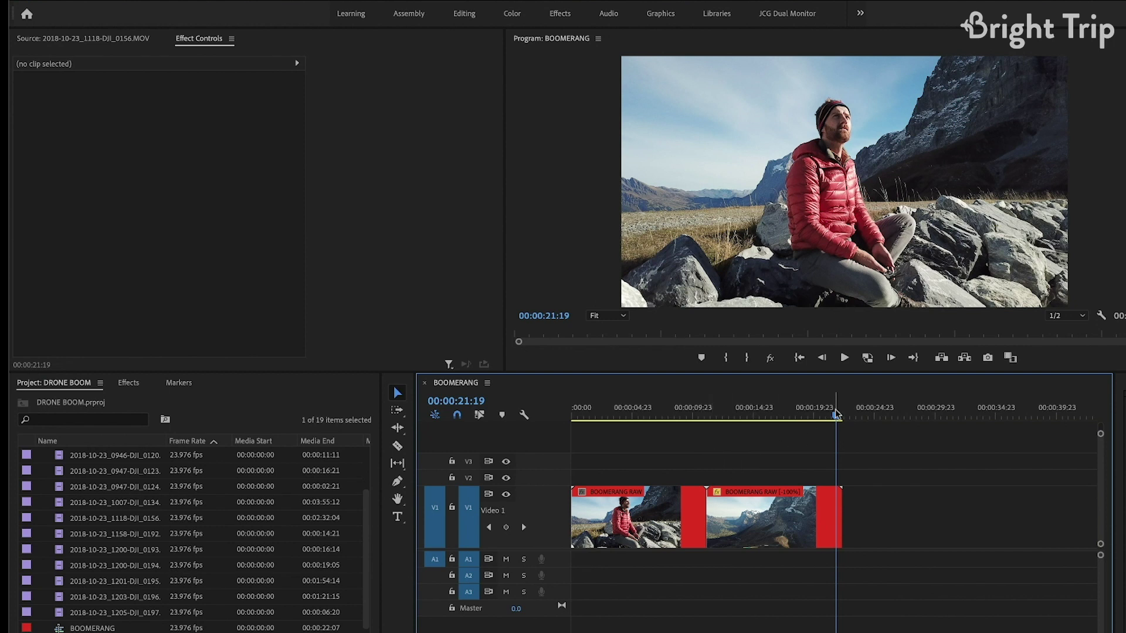
{"action": "left_click", "coordinate": [633, 516]}
{"action": "left_click_drag", "start_coordinate": [652, 415], "coordinate": [545, 415]}
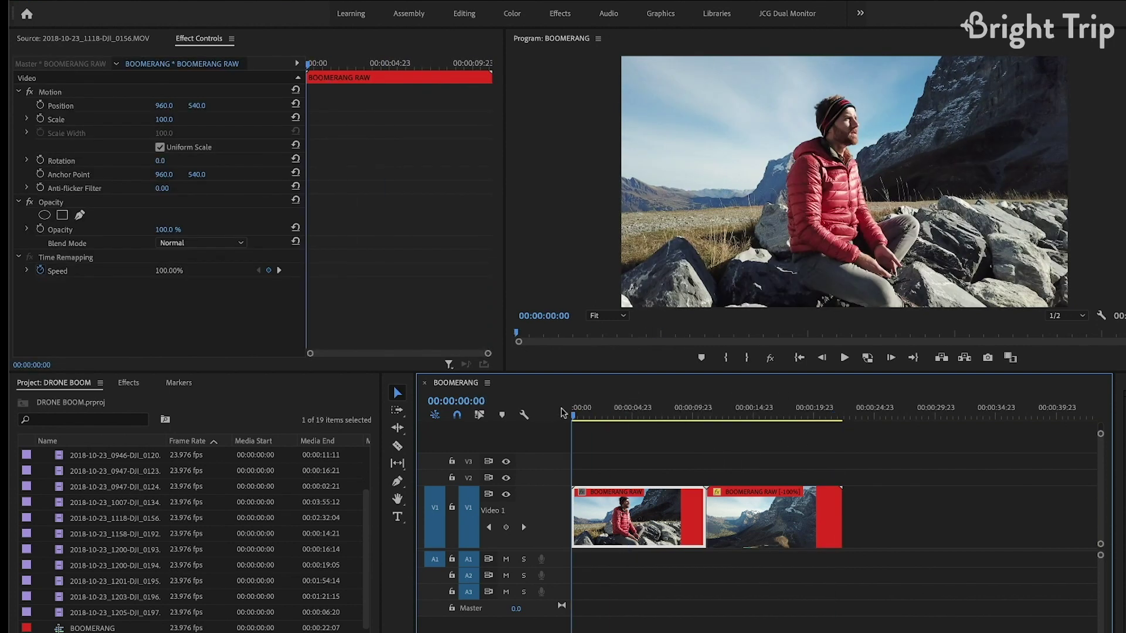
- Mark the two remaining clips as the in/out range, setting the out point one frame before their last frame, at 00:00:22:06
{"action": "left_click_drag", "start_coordinate": [863, 412], "coordinate": [845, 412]}
{"action": "key", "text": "="}
{"action": "key", "text": "="}
{"action": "key", "text": "="}
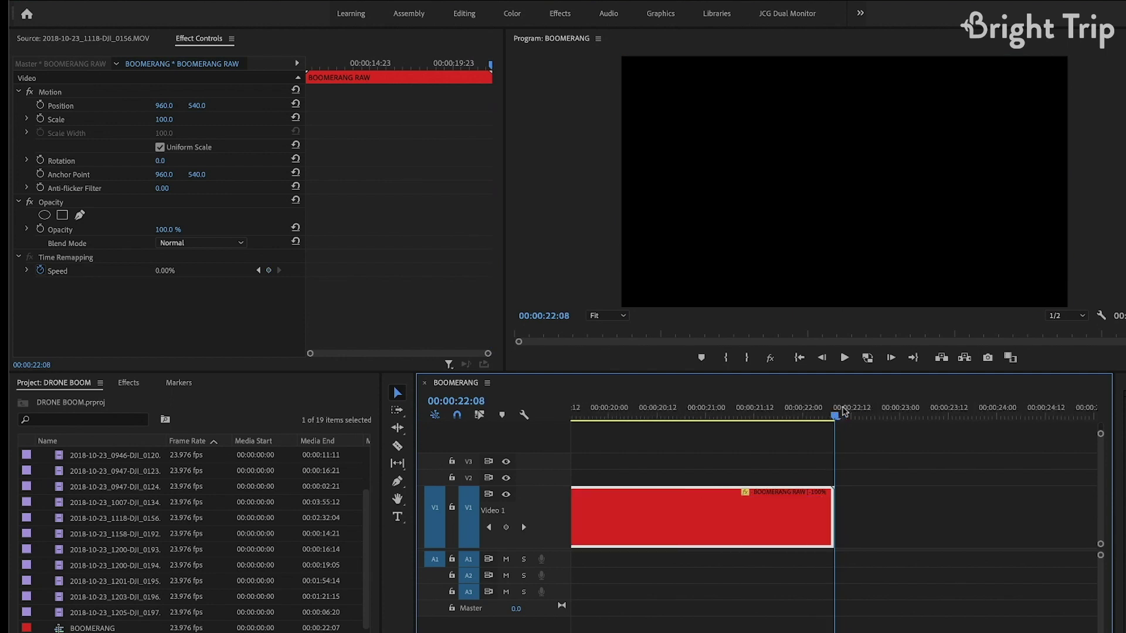
{"action": "key", "text": "Left"}
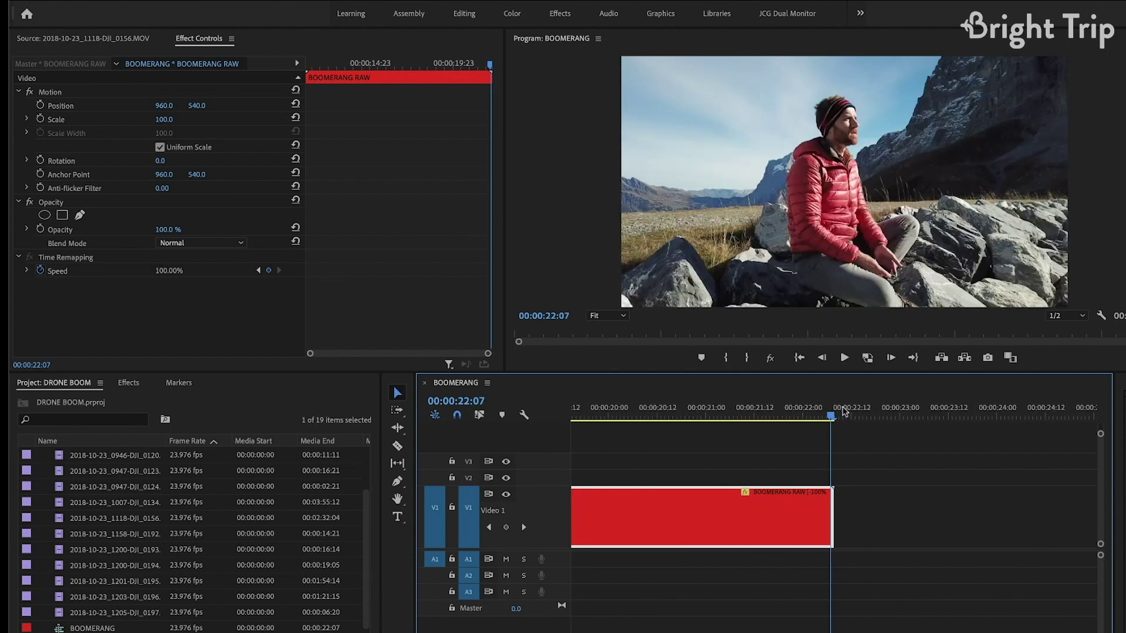
{"action": "key", "text": "="}
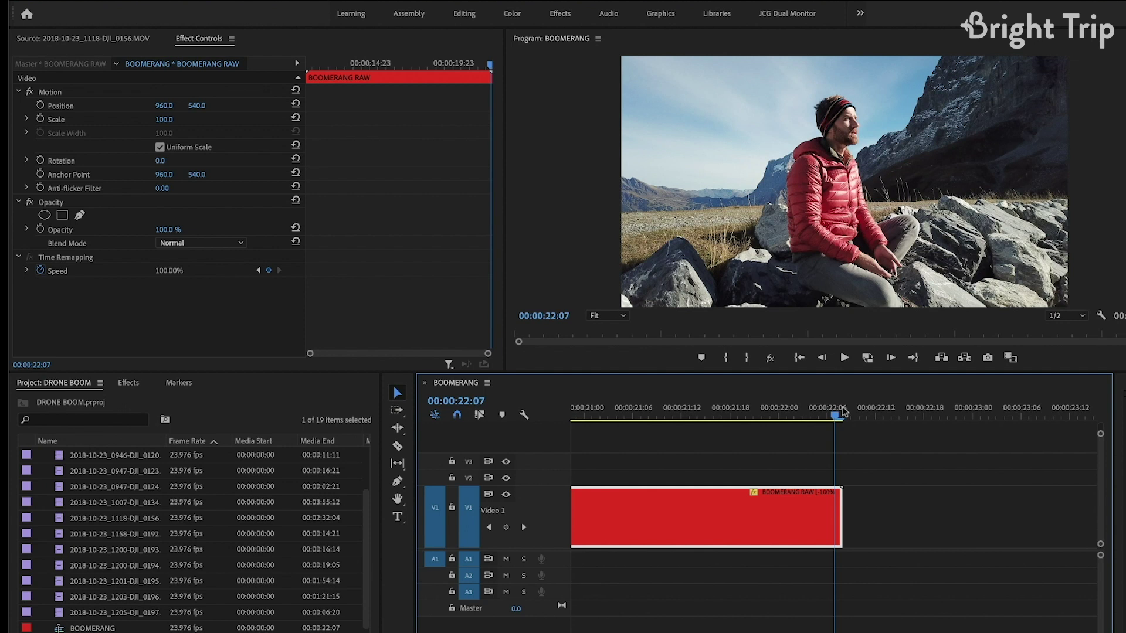
{"action": "key", "text": "x"}
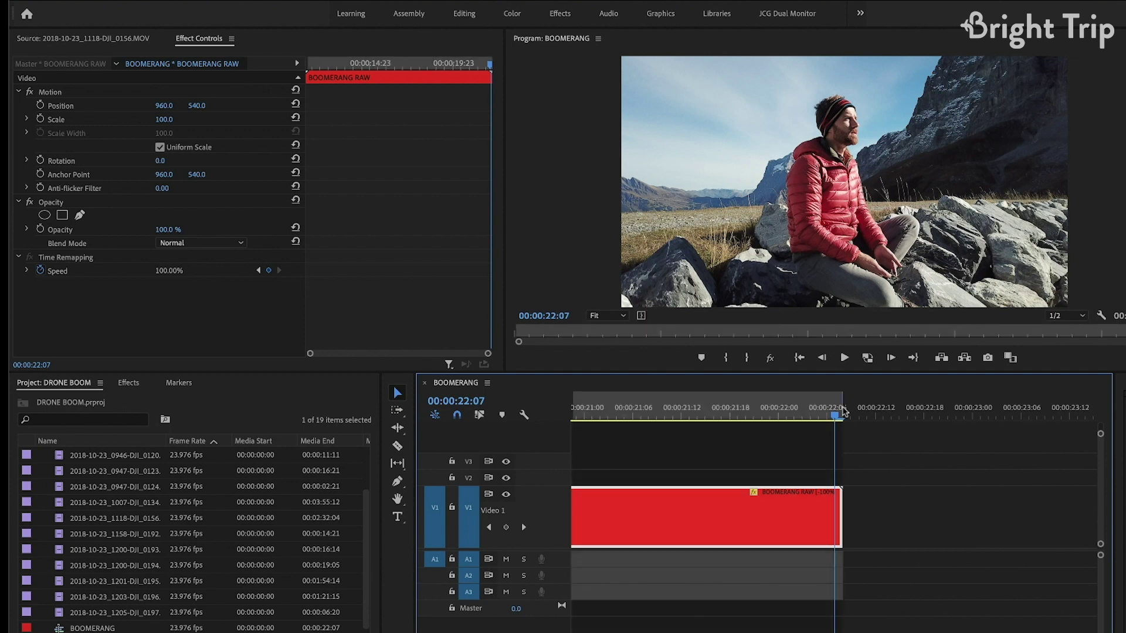
{"action": "key", "text": "Right"}
{"action": "key", "text": "o"}
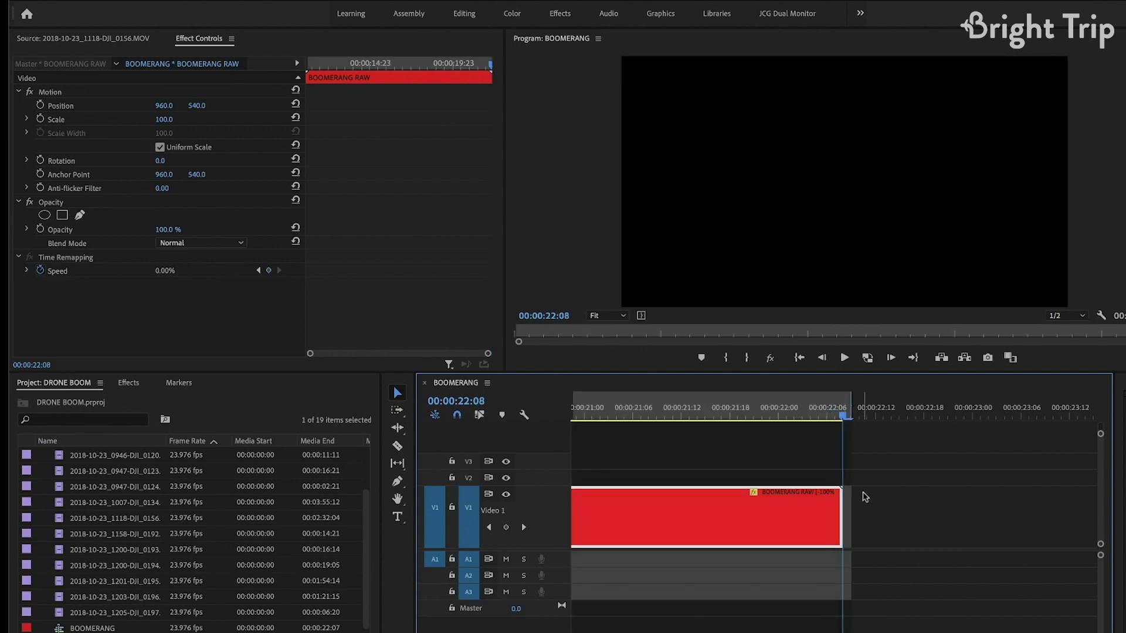
{"action": "key", "text": "Left"}
{"action": "key", "text": "Left"}
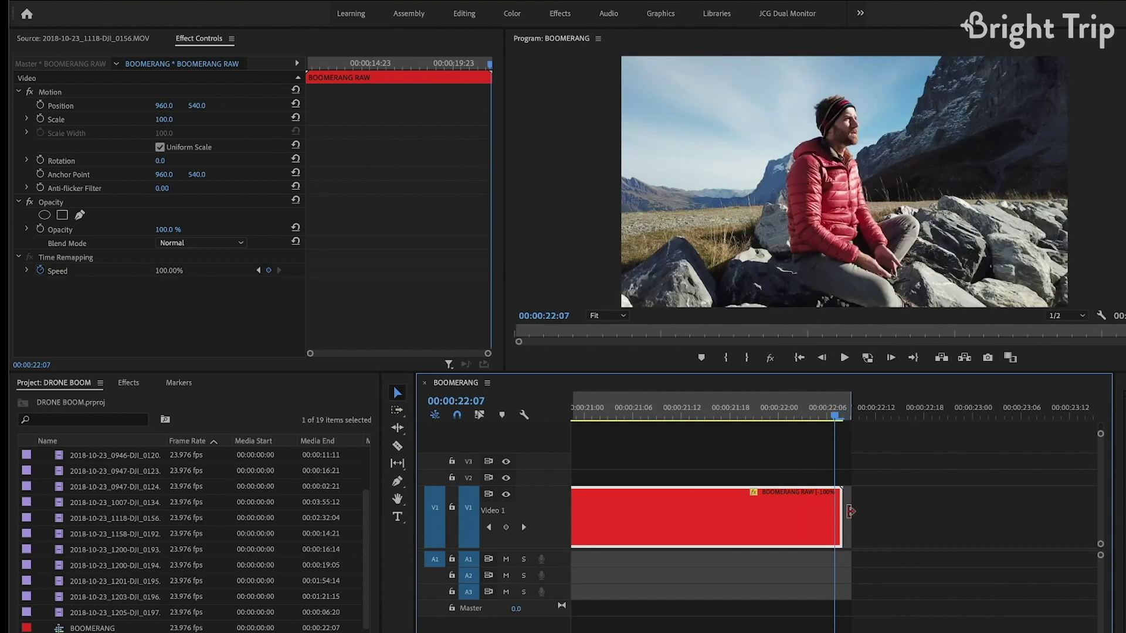
{"action": "key", "text": "o"}
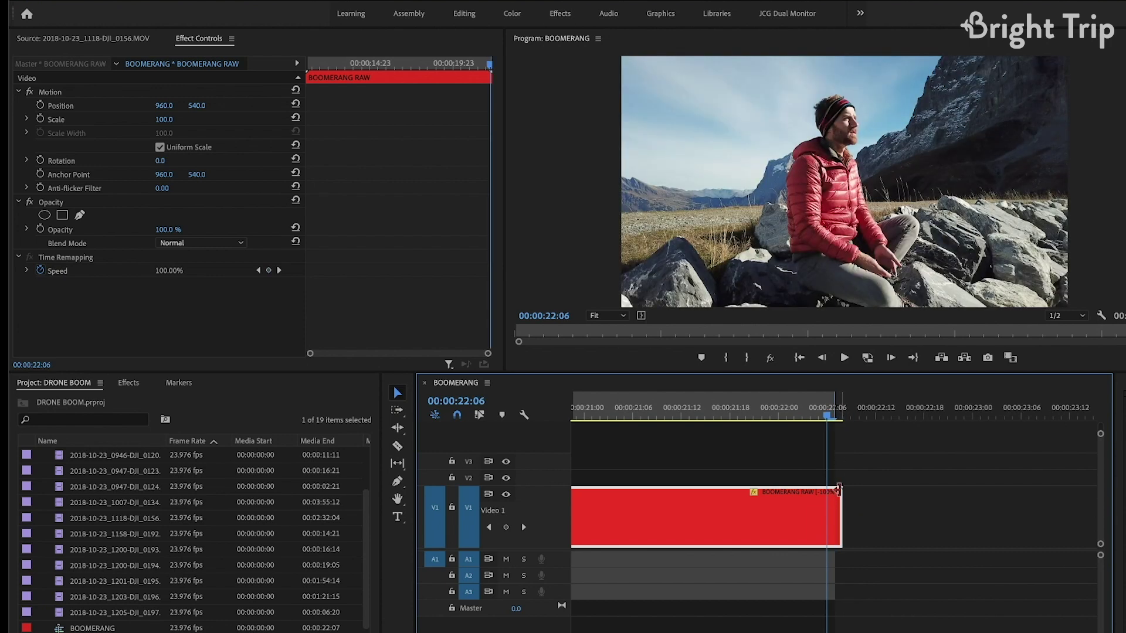
- Examine the start and end of the marked range and compare the last frames of the reversed clip
{"action": "key", "text": "ctrl+shift+z"}
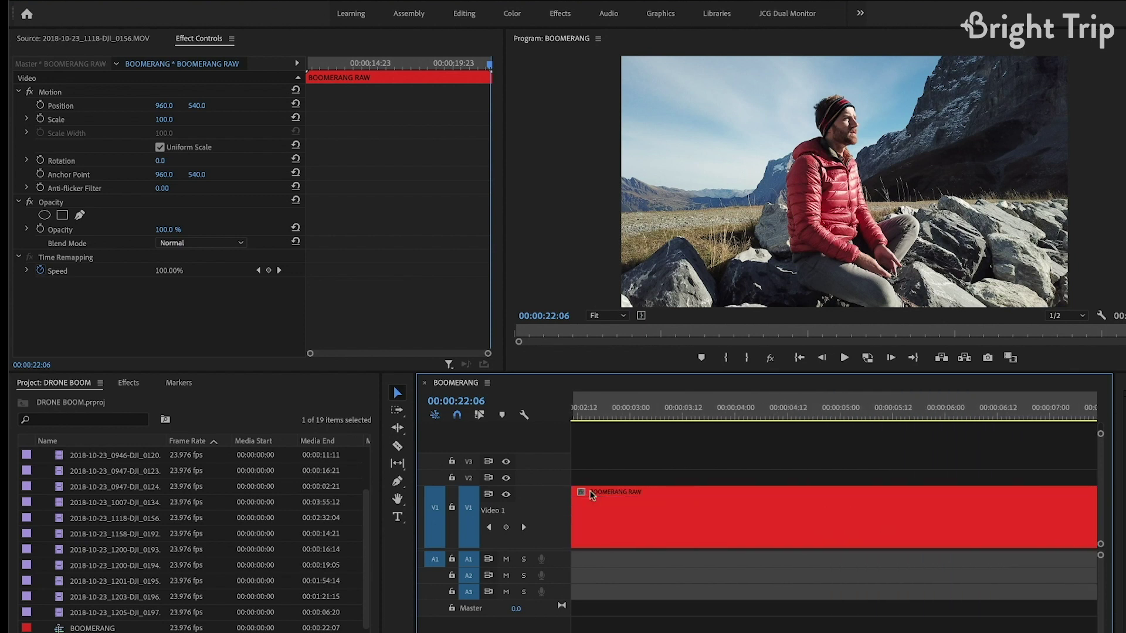
{"action": "key", "text": "minus"}
{"action": "key", "text": "minus"}
{"action": "key", "text": "minus"}
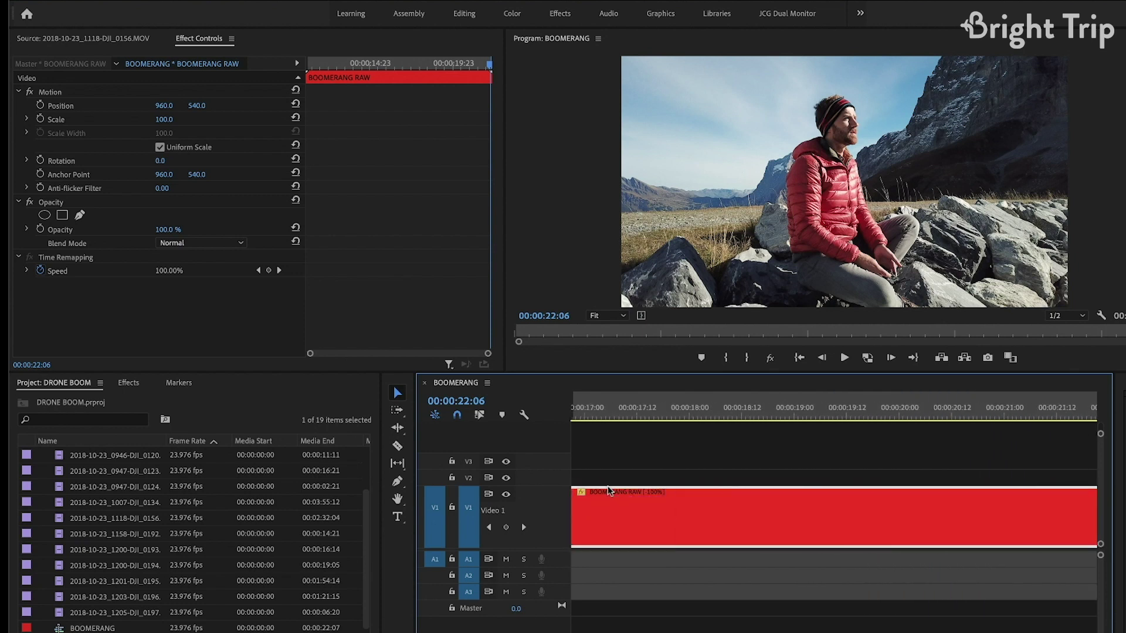
{"action": "key", "text": "equal"}
{"action": "key", "text": "equal"}
{"action": "key", "text": "equal"}
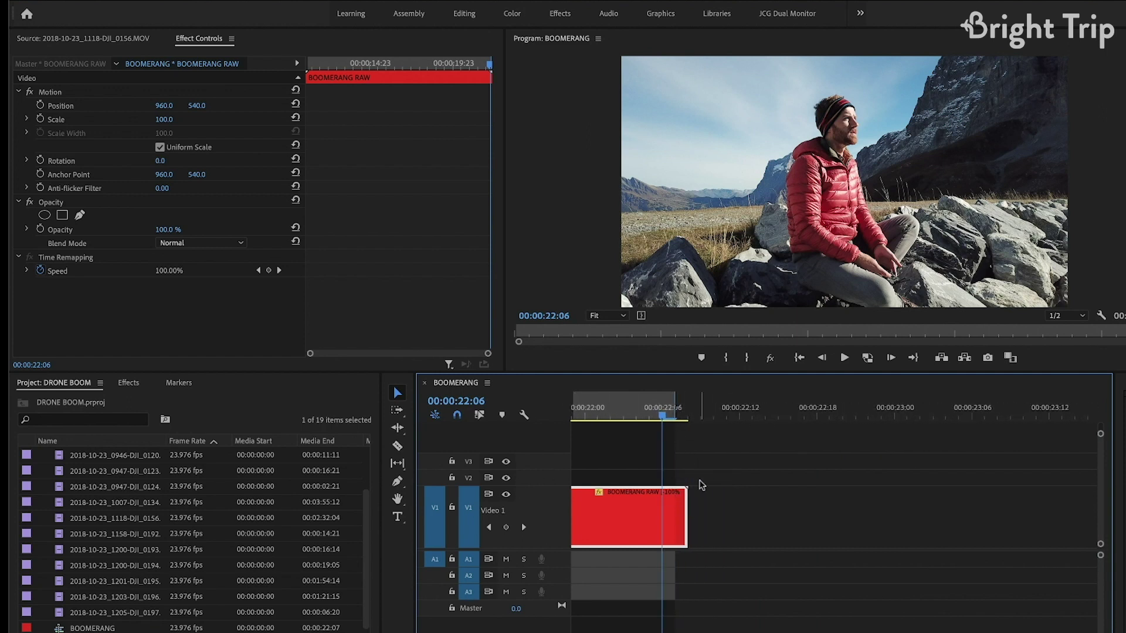
{"action": "key", "text": "Down"}
{"action": "key", "text": "Left"}
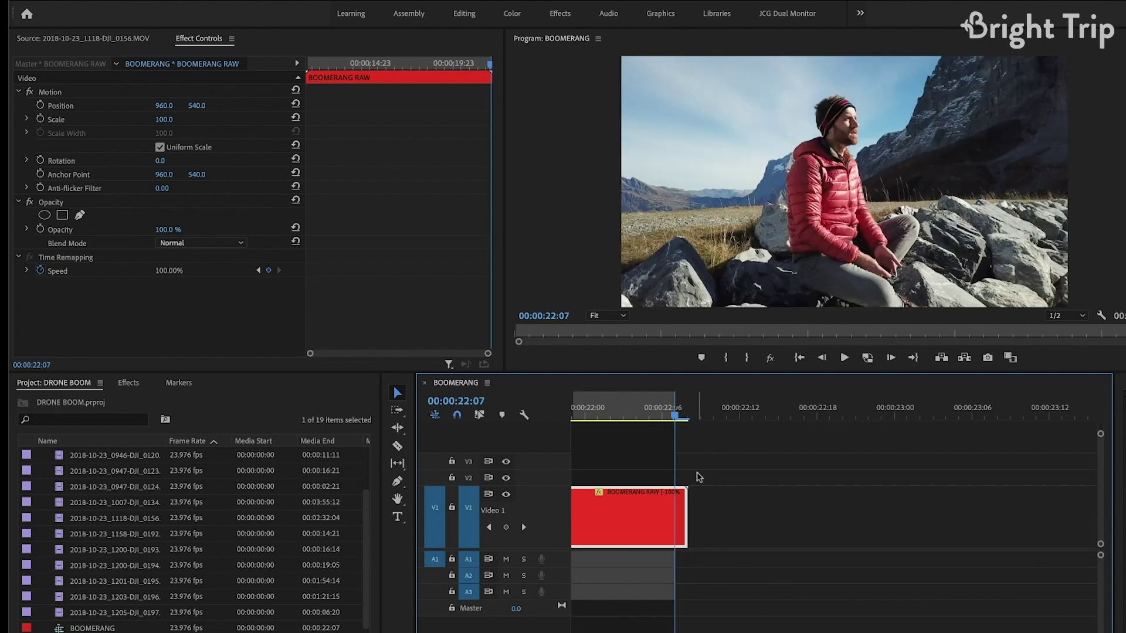
{"action": "key", "text": "Left"}
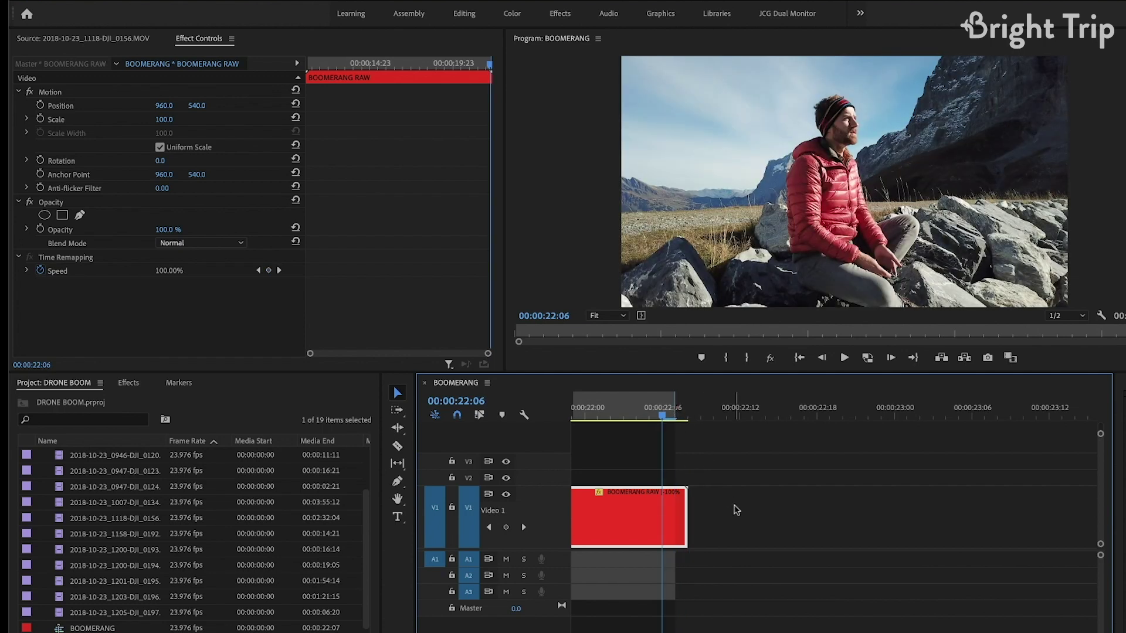
- Open the media export settings for the marked range, choose the YouTube 1080p Full HD preset, and close them without exporting
{"action": "scroll", "coordinate": [736, 510], "scroll_direction": "down", "scroll_amount": 5}
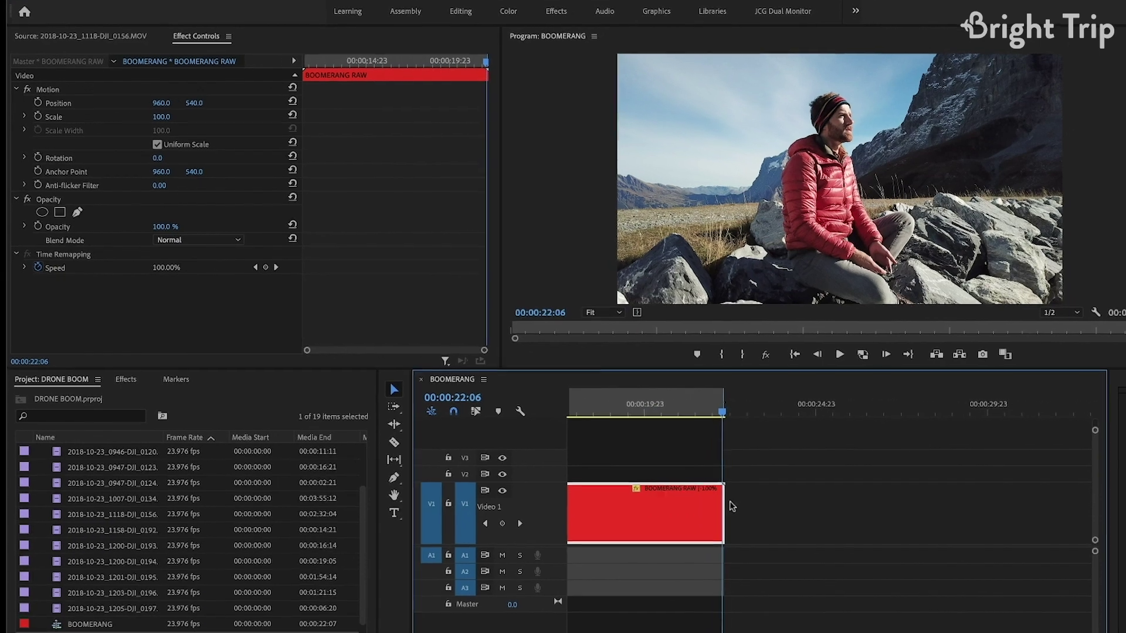
{"action": "key", "text": "super+m"}
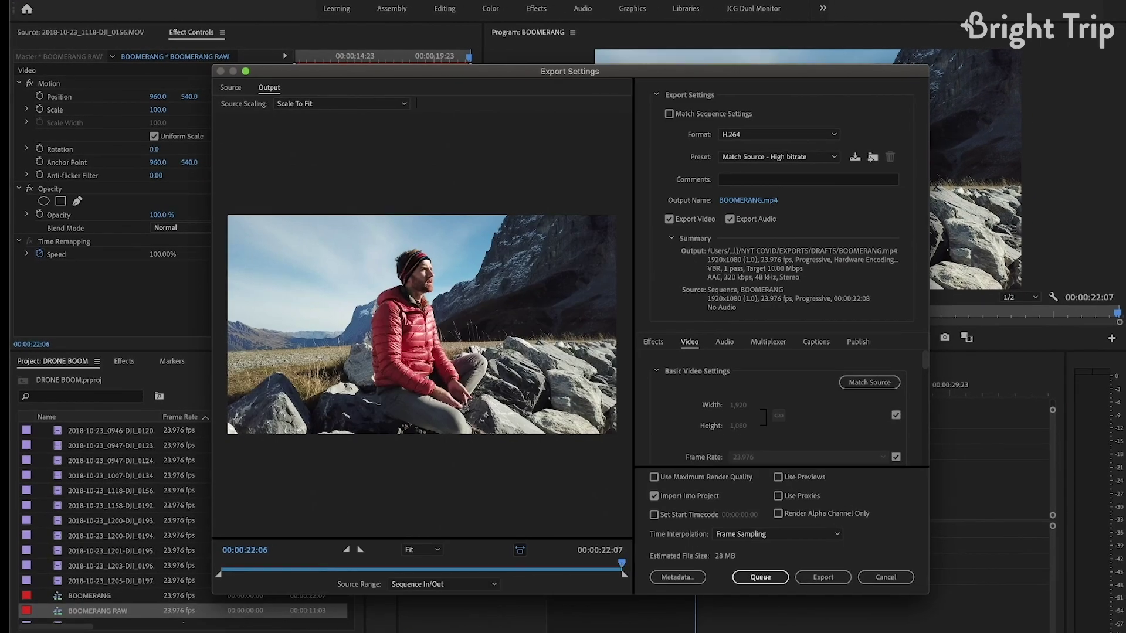
{"action": "left_click", "coordinate": [777, 157]}
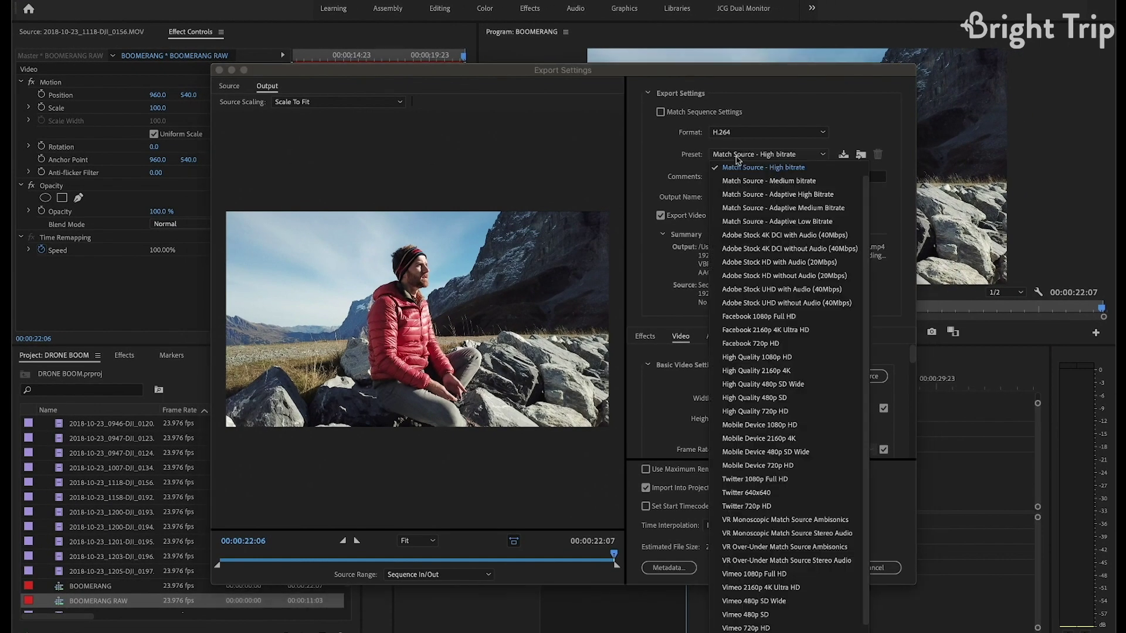
{"action": "scroll", "coordinate": [760, 494], "scroll_direction": "down", "scroll_amount": 2}
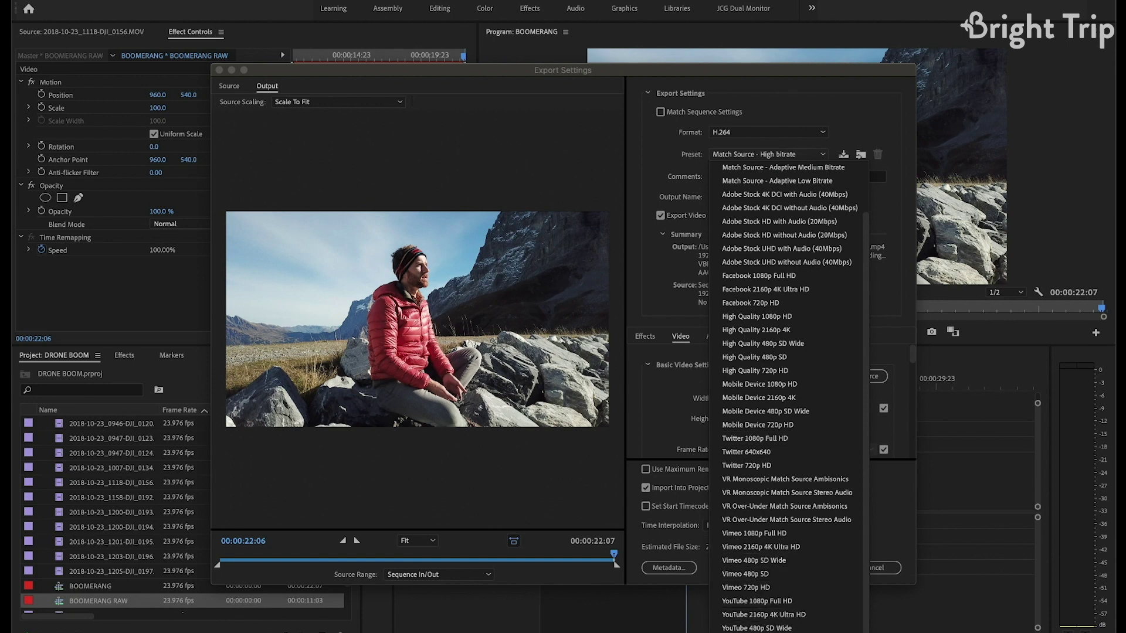
{"action": "left_click", "coordinate": [756, 601]}
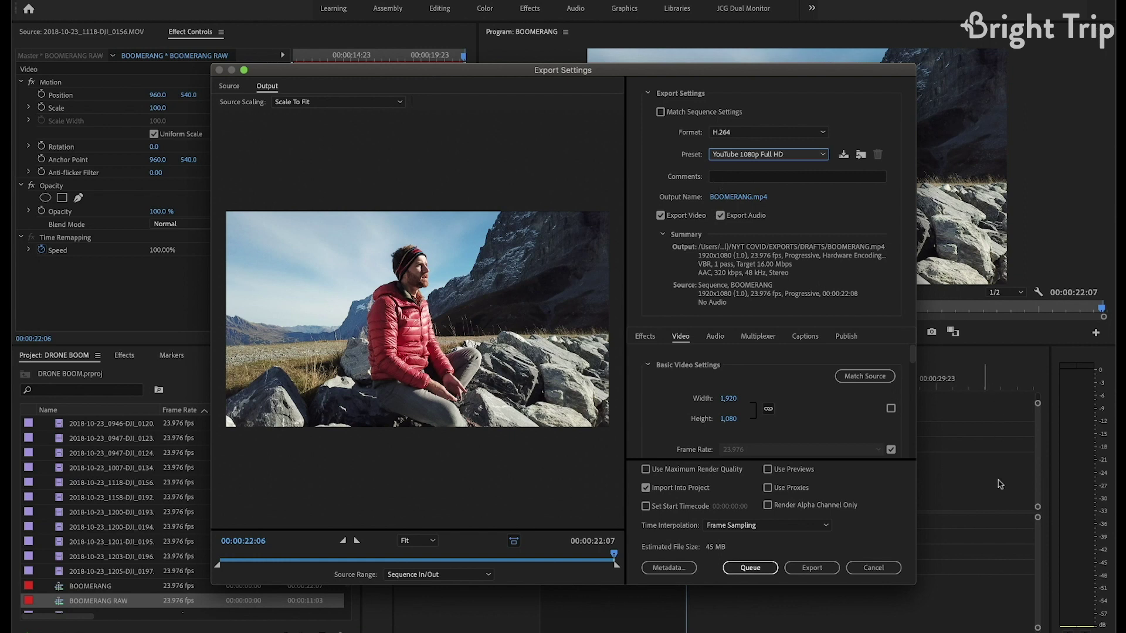
{"action": "left_click", "coordinate": [896, 573]}
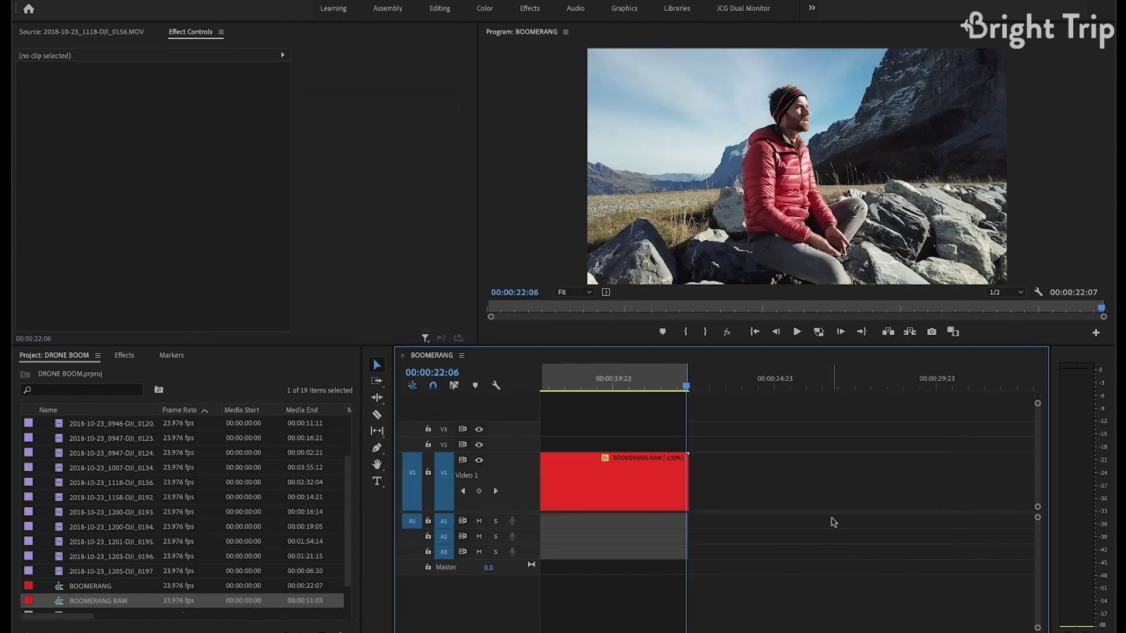
- Delete both BOOMERANG RAW clips from V1 to empty the sequence
{"action": "left_click_drag", "start_coordinate": [739, 473], "coordinate": [532, 497]}
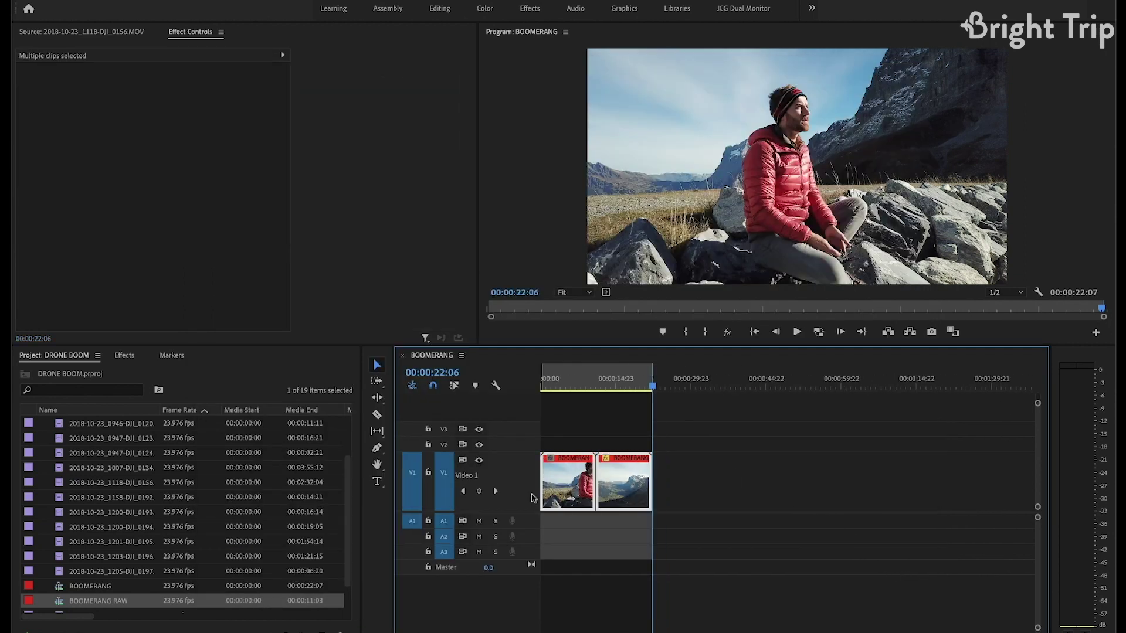
{"action": "key", "text": "Delete"}
- Preview the drone clips in the project one after another to look for another shot suitable for a boomerang
{"action": "scroll", "coordinate": [124, 462], "scroll_direction": "up", "scroll_amount": 2}
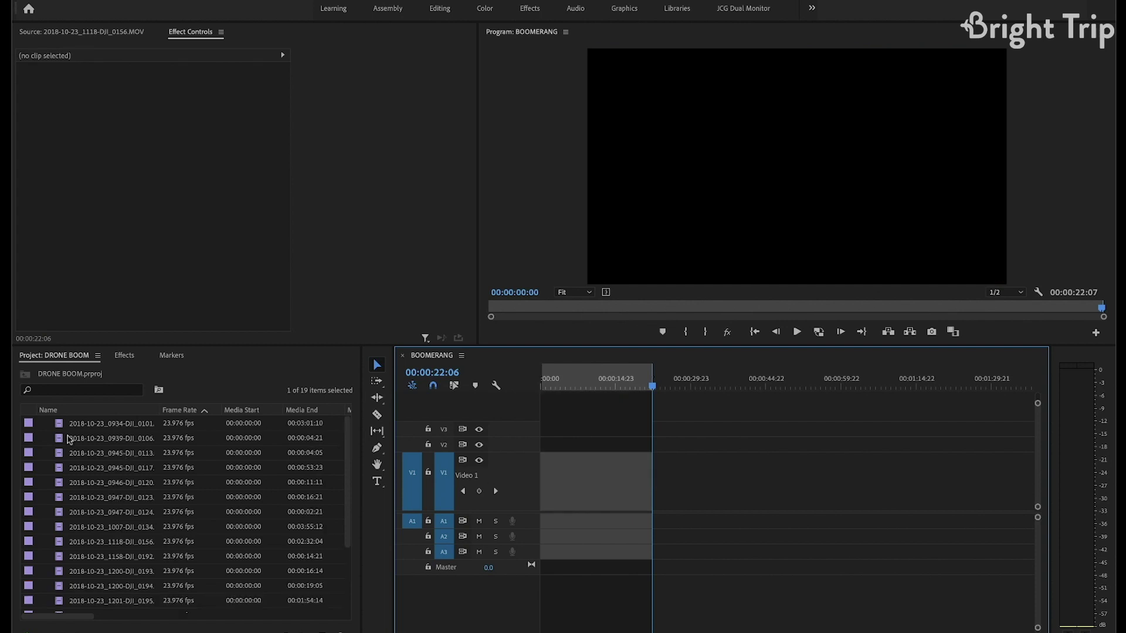
{"action": "double_click", "coordinate": [69, 440]}
{"action": "double_click", "coordinate": [60, 458]}
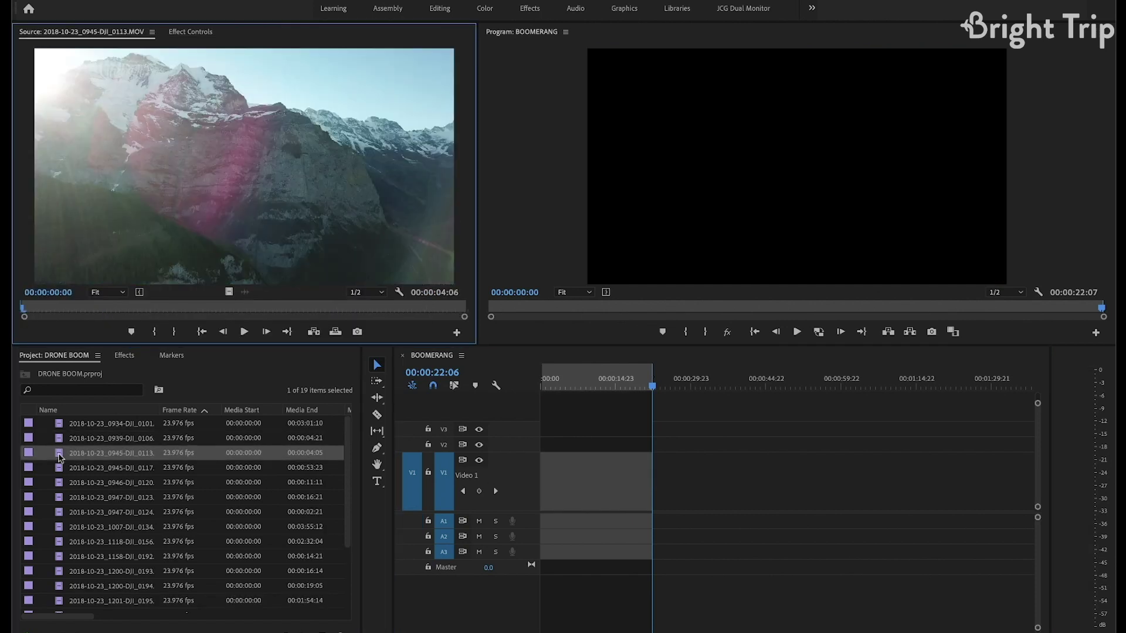
{"action": "double_click", "coordinate": [59, 466]}
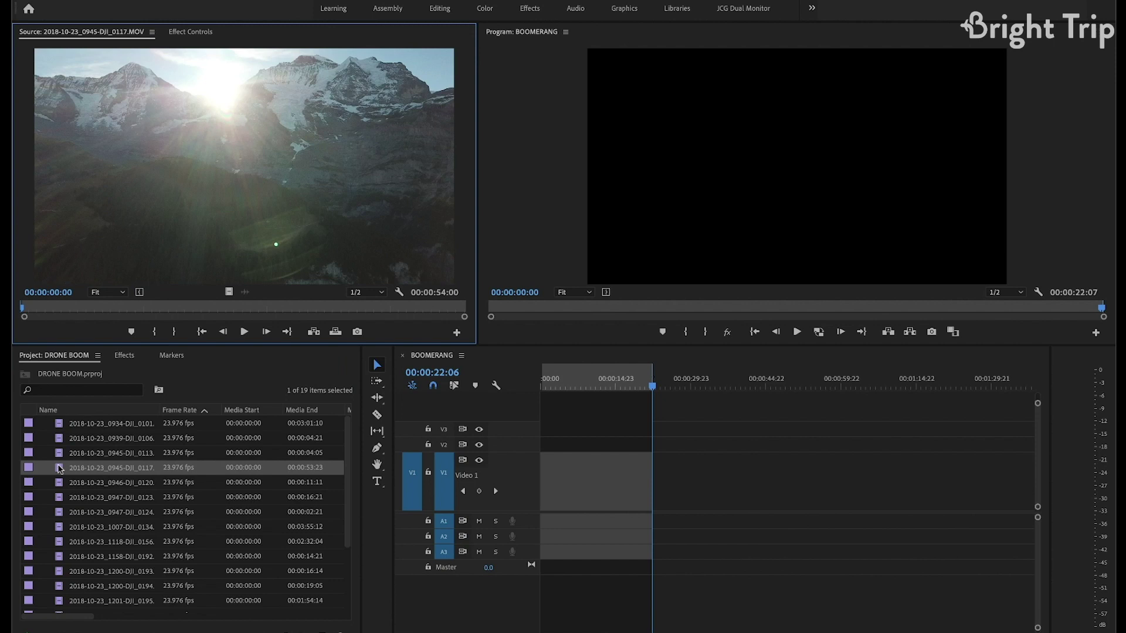
{"action": "key", "text": "Down"}
{"action": "key", "text": "Down"}
{"action": "key", "text": "Down"}
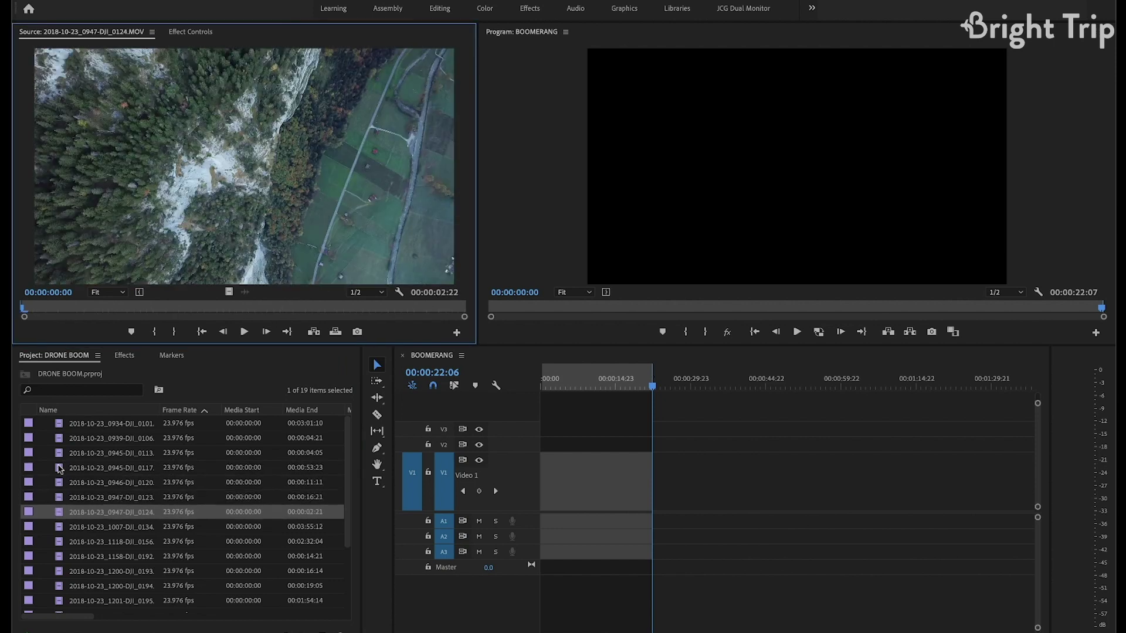
{"action": "key", "text": "Down"}
{"action": "key", "text": "Down"}
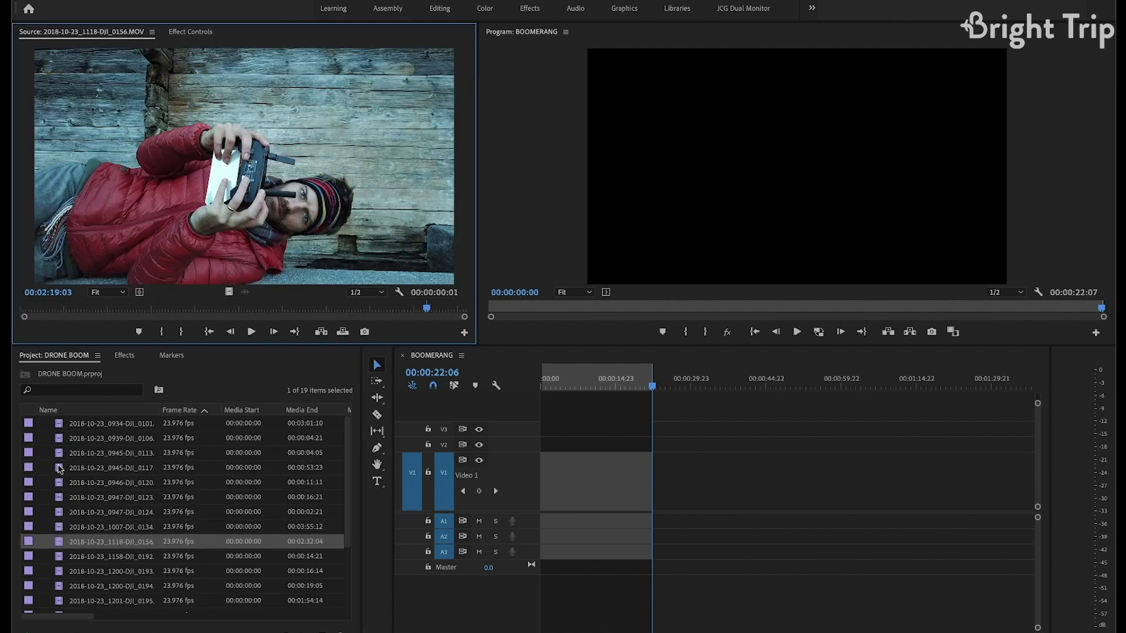
- Open source clip 2018-10-23_1007-DJI_0134.MOV and mark its pull-back from 00:00:07:20 to 00:03:14:09
{"action": "double_click", "coordinate": [59, 529]}
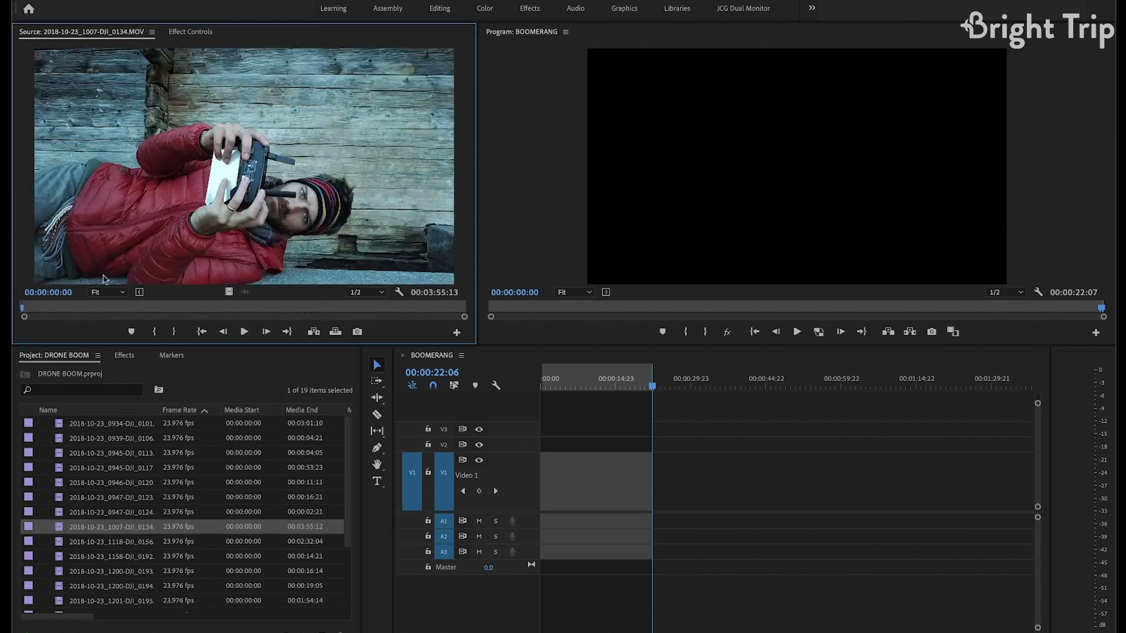
{"action": "left_click_drag", "start_coordinate": [23, 309], "coordinate": [37, 309]}
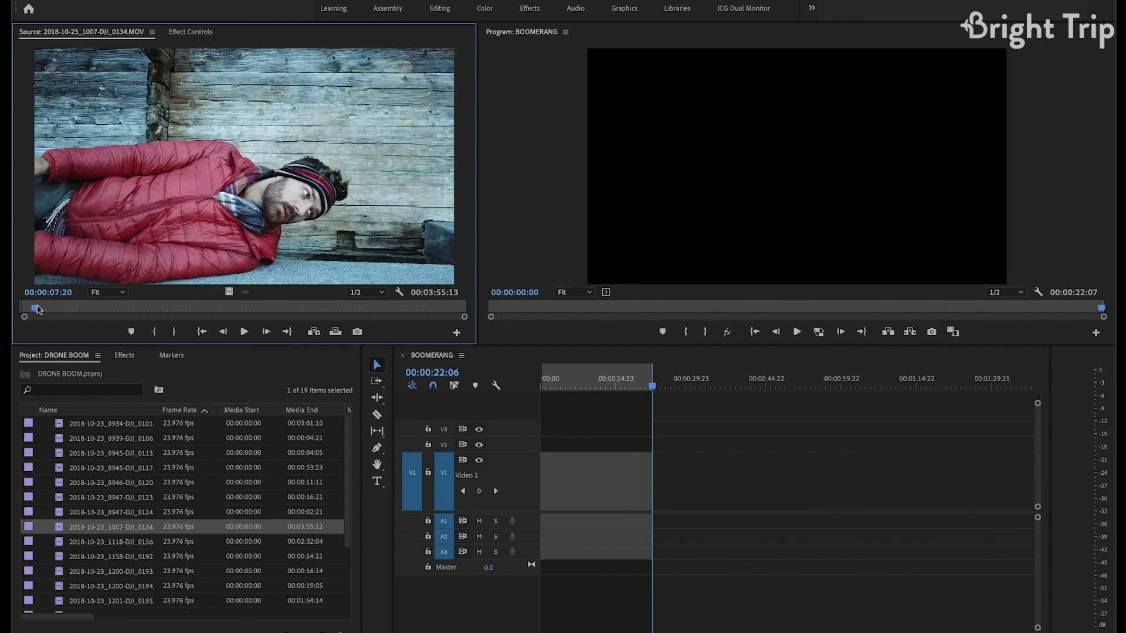
{"action": "key", "text": "space"}
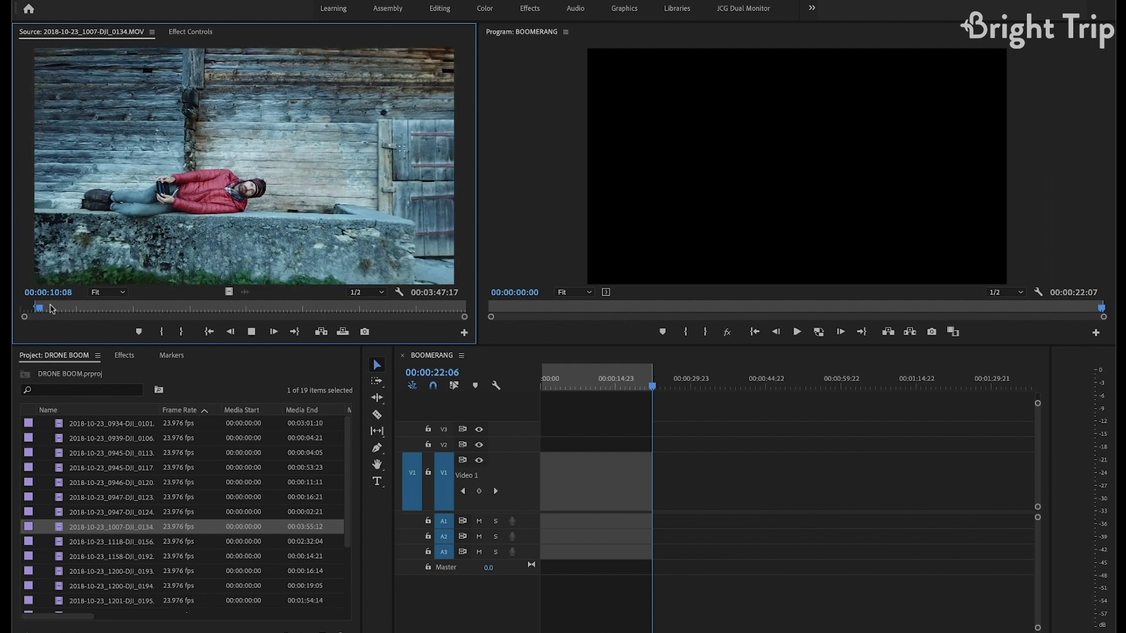
{"action": "left_click_drag", "start_coordinate": [37, 309], "coordinate": [387, 308]}
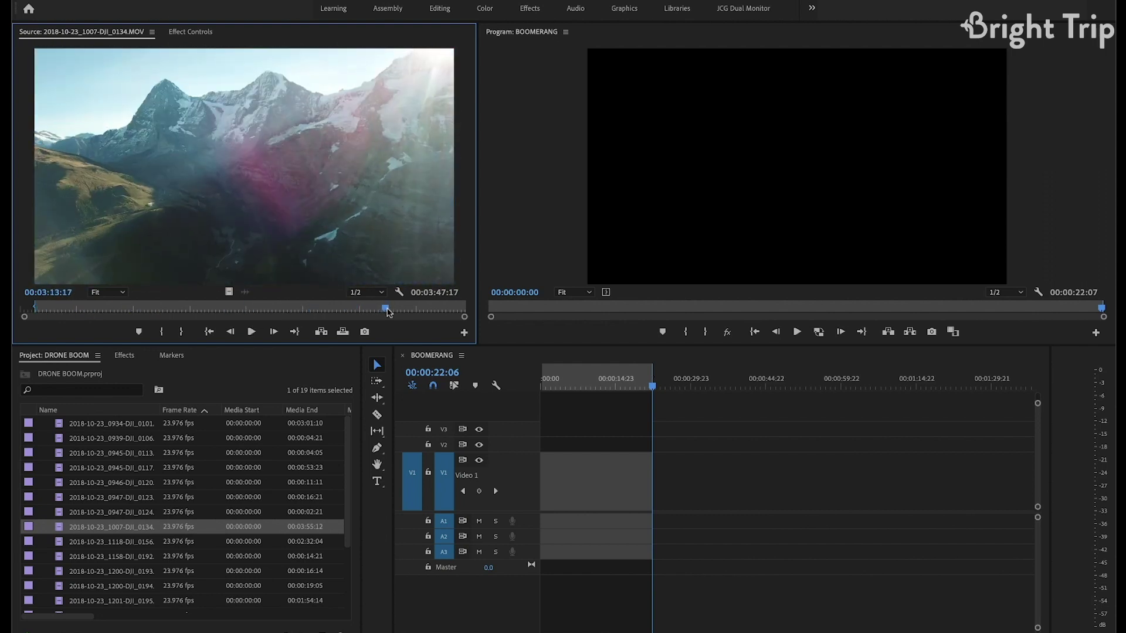
- Clear the sequence's in and out points and place the marked part of 2018-10-23_1007-DJI_0134.MOV on V1 at the start
{"action": "left_click", "coordinate": [608, 478]}
{"action": "key", "text": "ctrl+shift+x"}
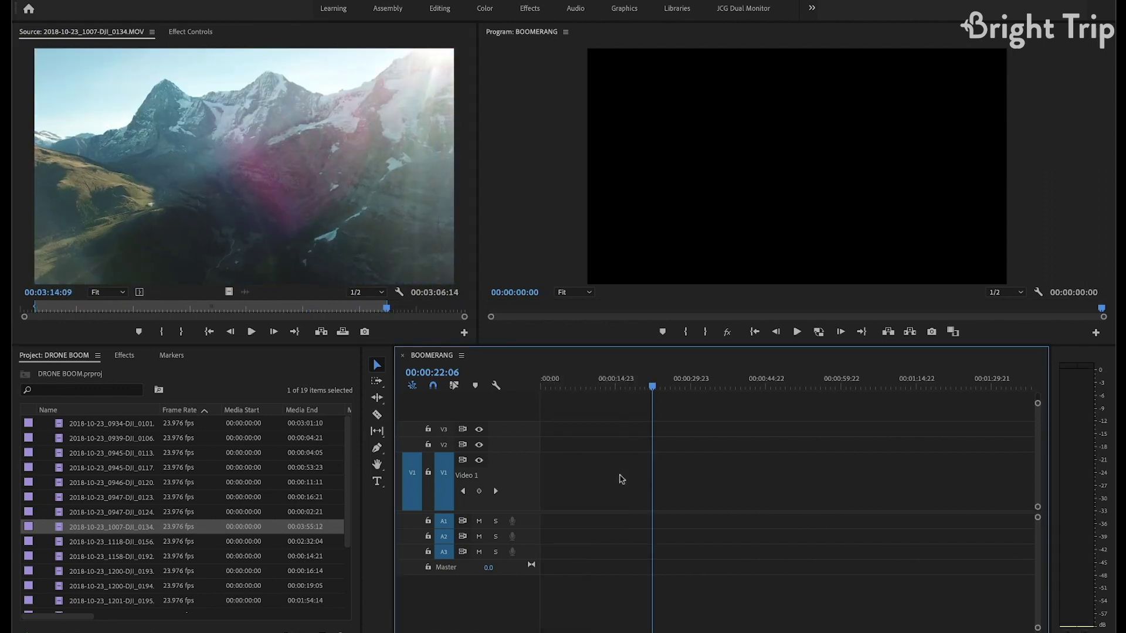
{"action": "left_click", "coordinate": [557, 381]}
{"action": "key", "text": "."}
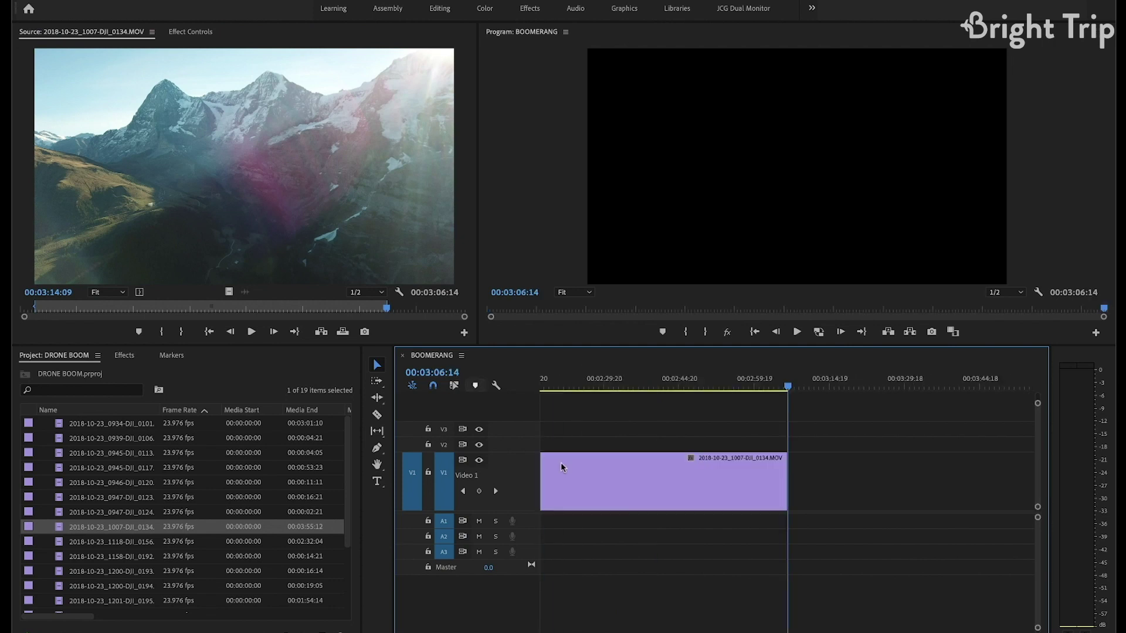
- Add a Time Remapping speed keyframe at 00:00:09:05 on the DJI_0134 clip and split it into a ramp
{"action": "left_click_drag", "start_coordinate": [575, 390], "coordinate": [527, 387]}
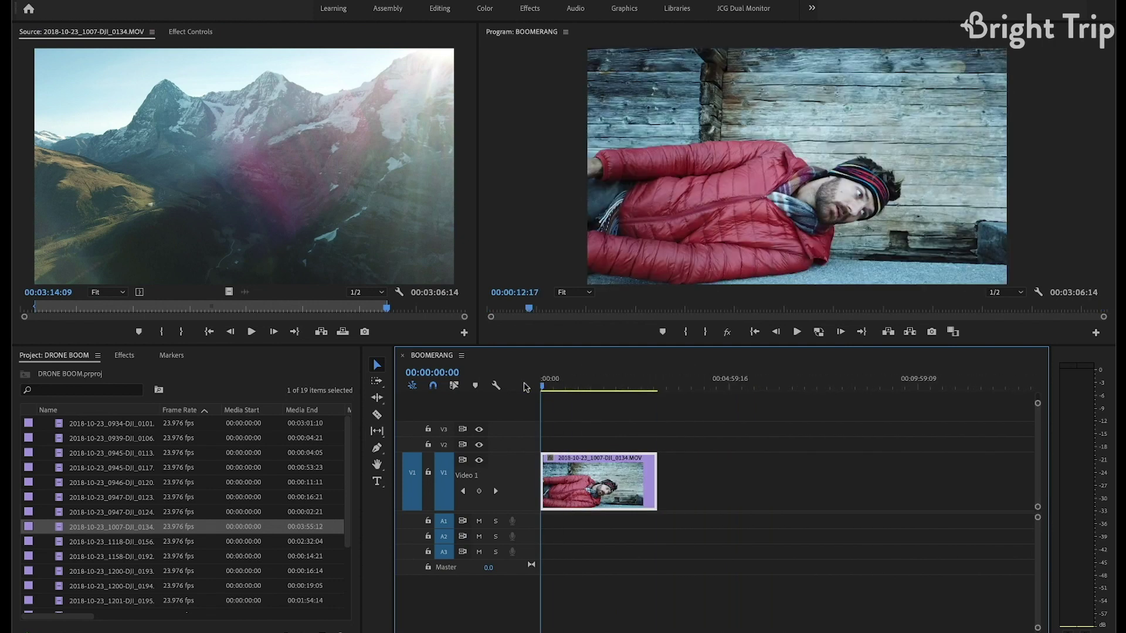
{"action": "key", "text": "shift+5"}
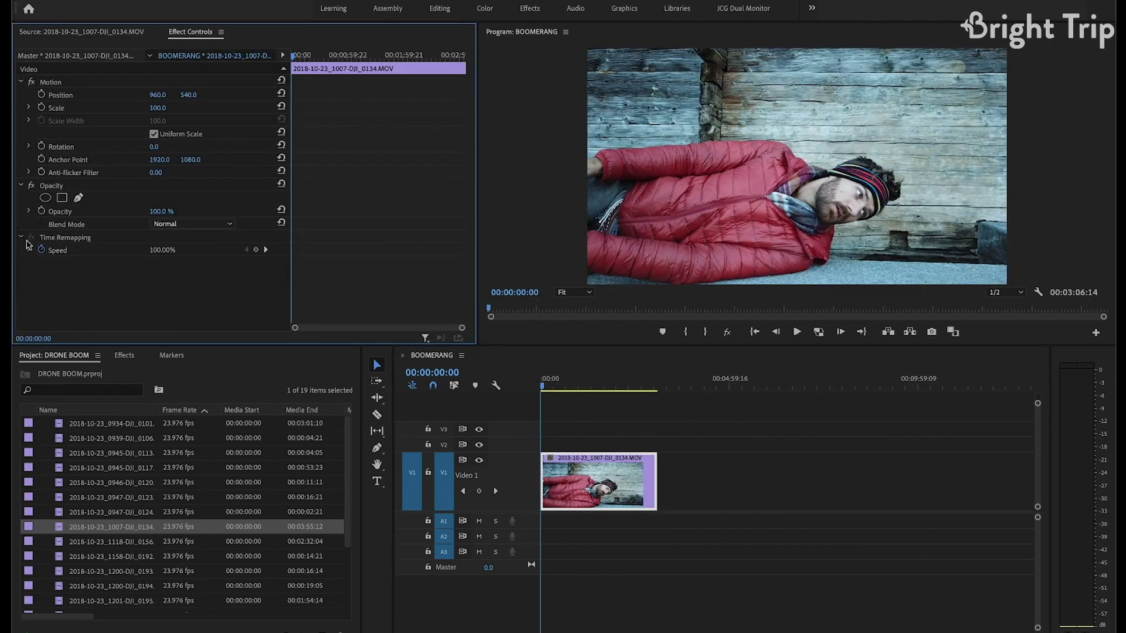
{"action": "left_click", "coordinate": [299, 56]}
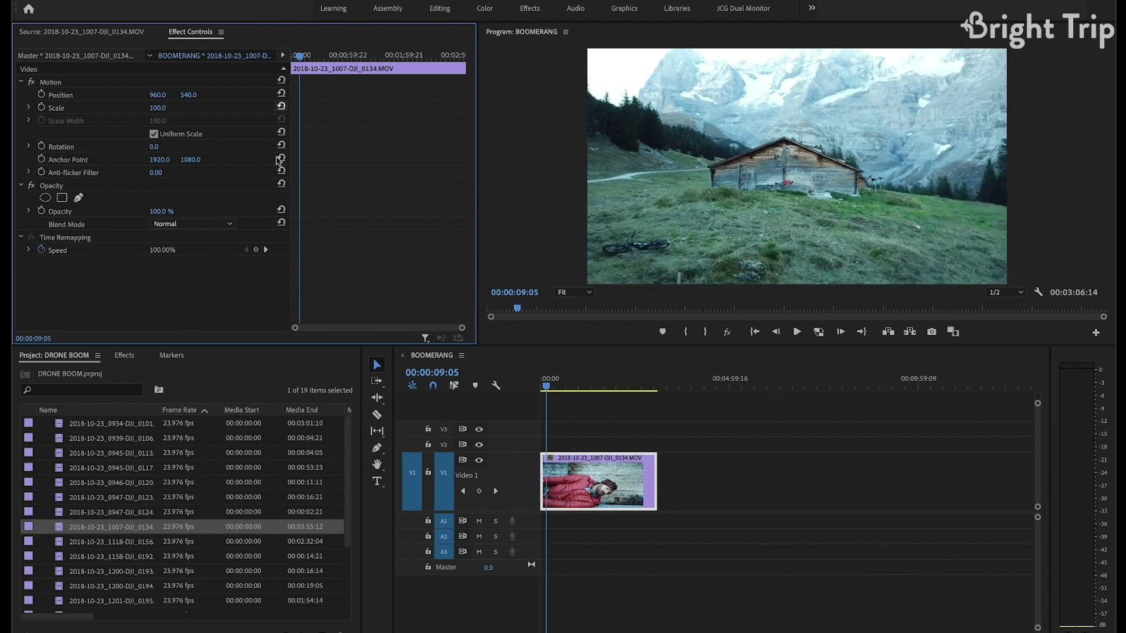
{"action": "left_click", "coordinate": [256, 250]}
{"action": "left_click_drag", "start_coordinate": [300, 250], "coordinate": [340, 250]}
- Raise the clip's speed after the ramp to 2770% and bend the ramp into a smooth curve
{"action": "left_click", "coordinate": [358, 56]}
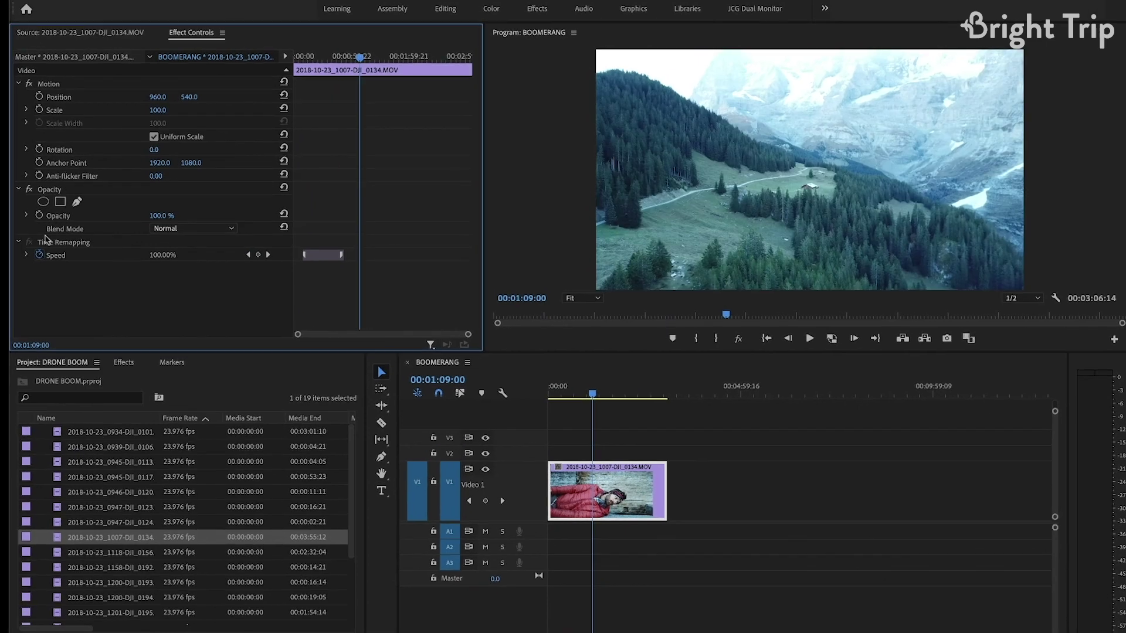
{"action": "left_click", "coordinate": [28, 250]}
{"action": "left_click_drag", "start_coordinate": [404, 300], "coordinate": [403, 112]}
{"action": "left_click", "coordinate": [401, 63]}
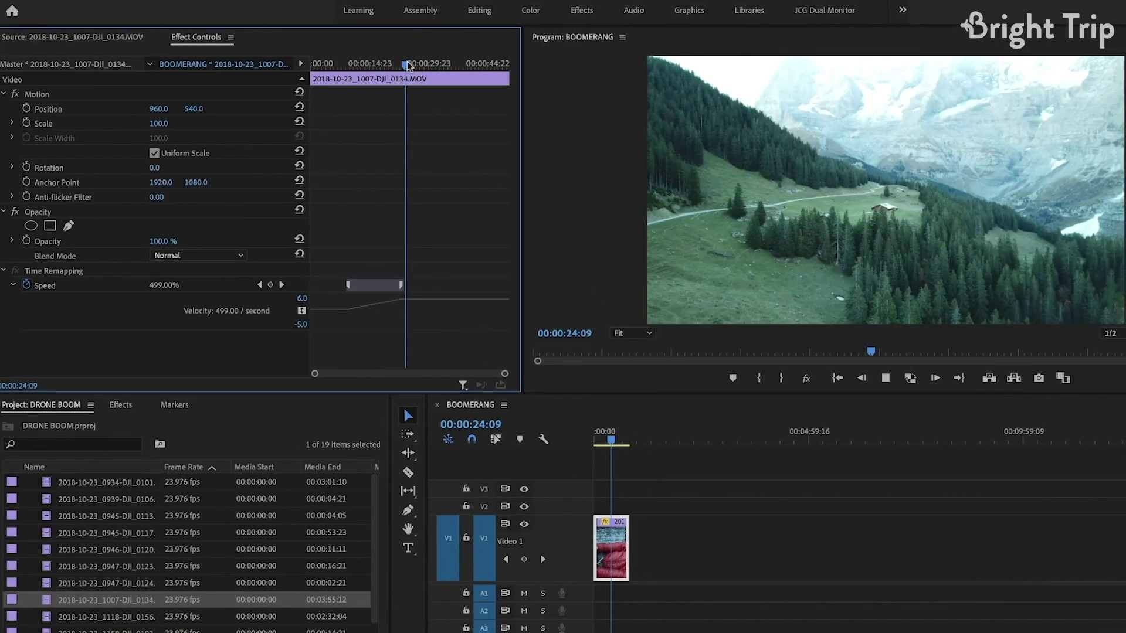
{"action": "left_click_drag", "start_coordinate": [408, 65], "coordinate": [411, 64]}
{"action": "mouse_move", "coordinate": [439, 305]}
{"action": "left_mouse_down"}
{"action": "mouse_move", "coordinate": [432, 293]}
{"action": "mouse_move", "coordinate": [426, 309]}
{"action": "mouse_move", "coordinate": [426, 287]}
{"action": "left_mouse_up"}
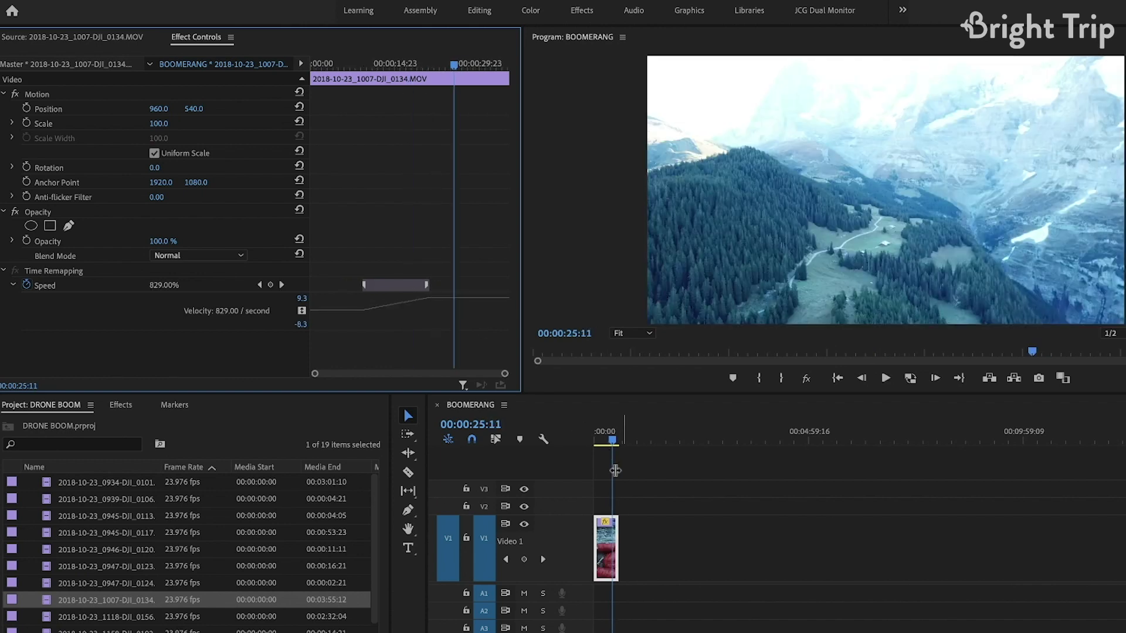
{"action": "scroll", "coordinate": [645, 451], "scroll_direction": "up", "scroll_amount": 6}
{"action": "left_click", "coordinate": [644, 448]}
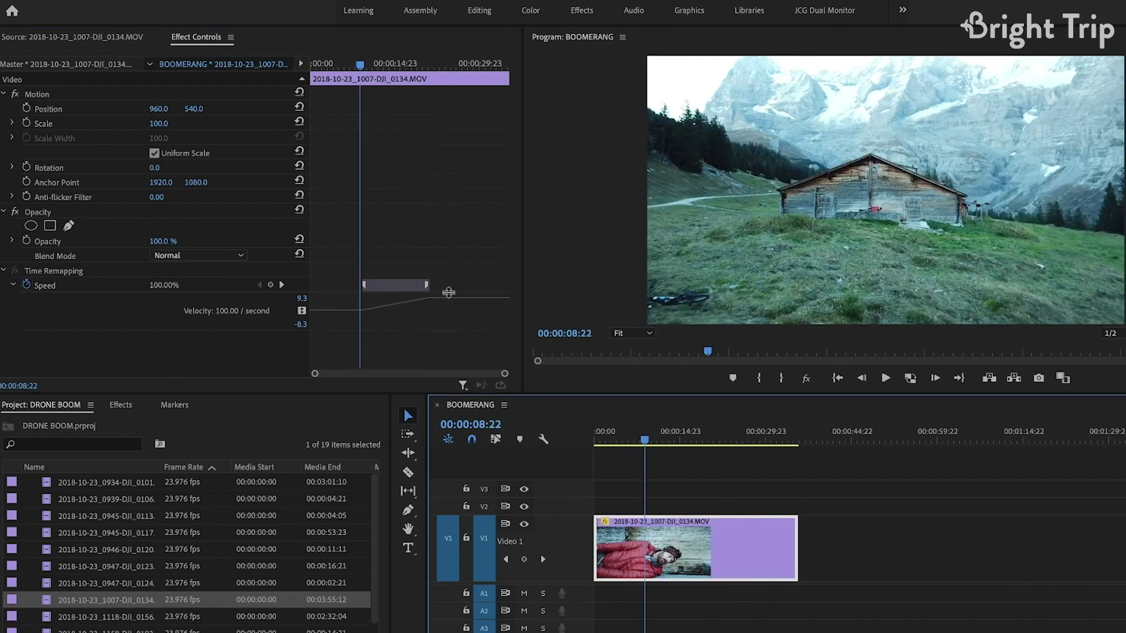
{"action": "left_click_drag", "start_coordinate": [448, 297], "coordinate": [420, 236]}
{"action": "left_click_drag", "start_coordinate": [417, 281], "coordinate": [442, 294]}
- Add a second split speed keyframe at 00:00:12:09 and slow the rest of the clip to 663%
{"action": "left_click", "coordinate": [465, 60]}
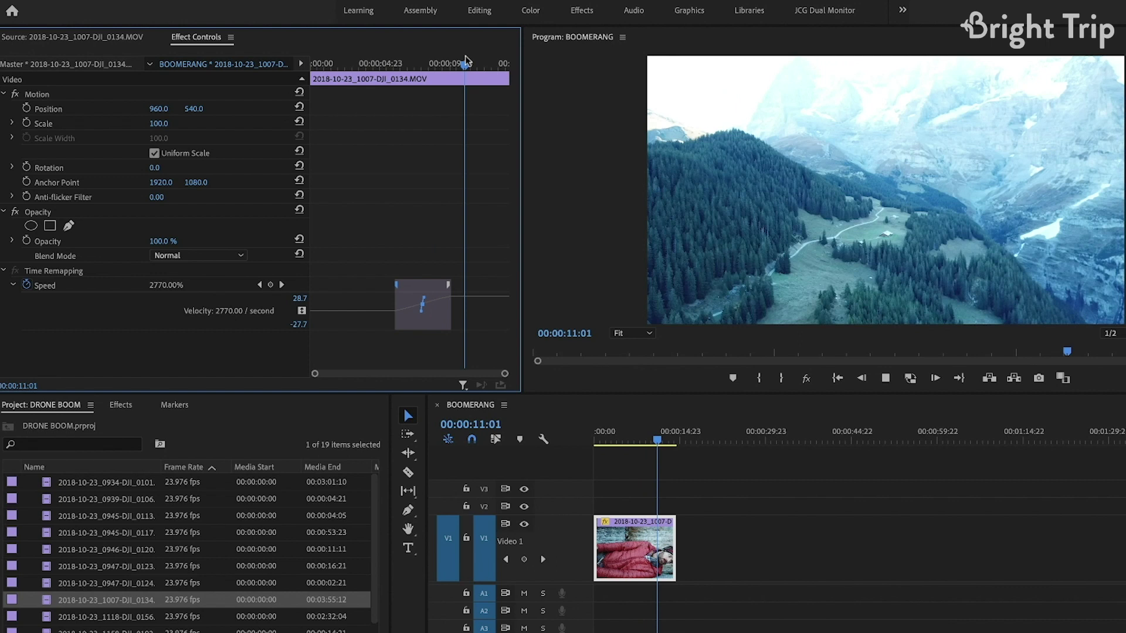
{"action": "key", "text": "space"}
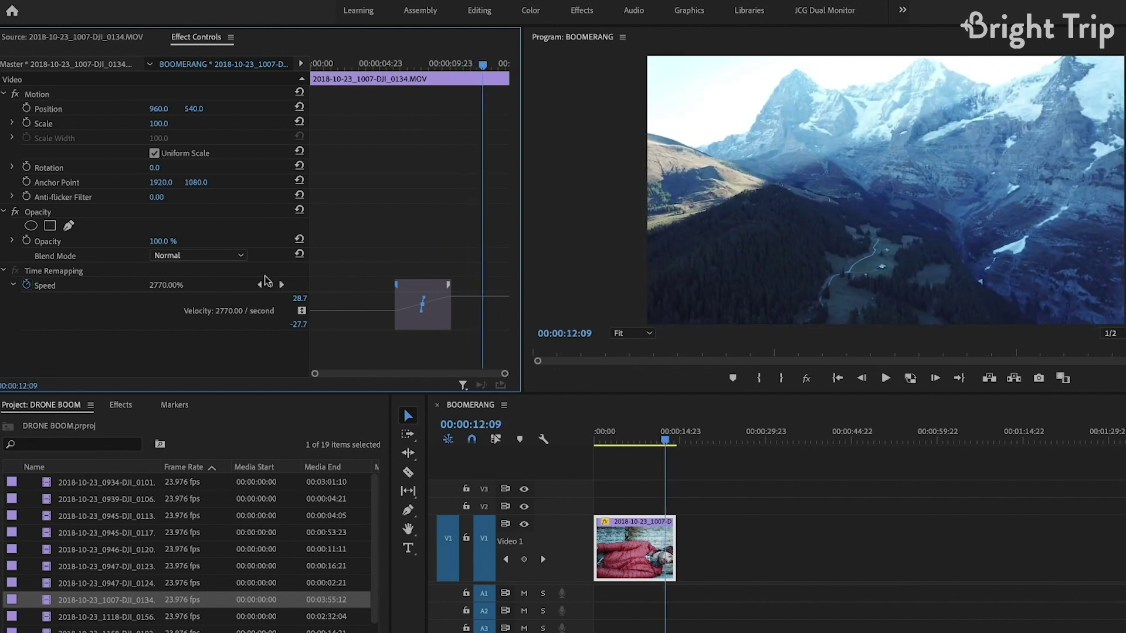
{"action": "left_click", "coordinate": [270, 284]}
{"action": "left_click_drag", "start_coordinate": [479, 285], "coordinate": [493, 285]}
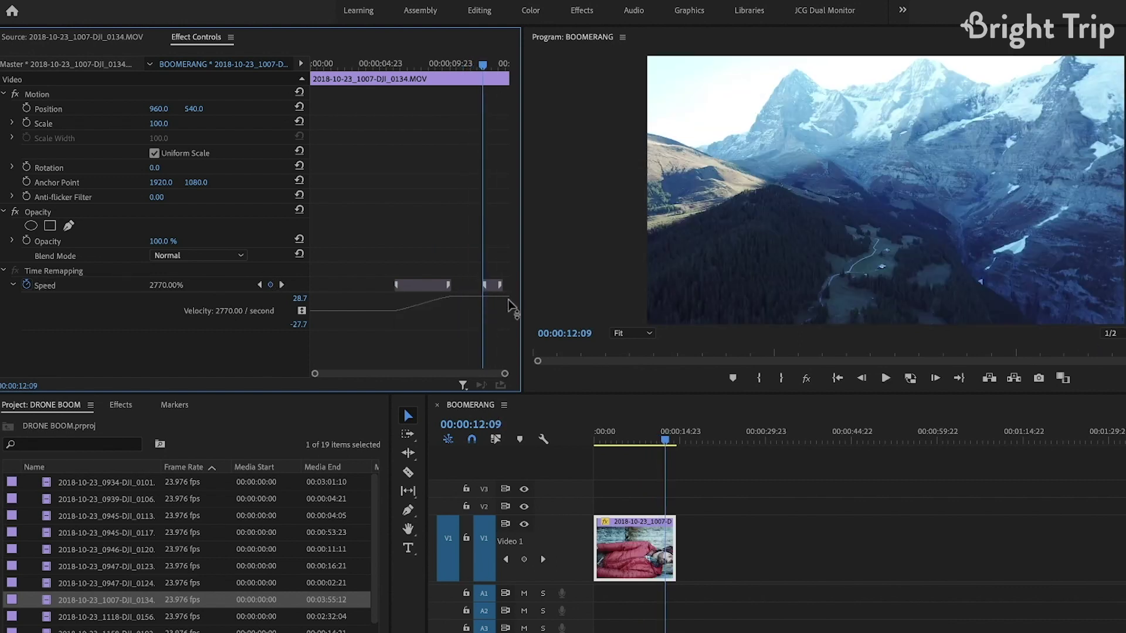
{"action": "left_click_drag", "start_coordinate": [509, 305], "coordinate": [495, 370]}
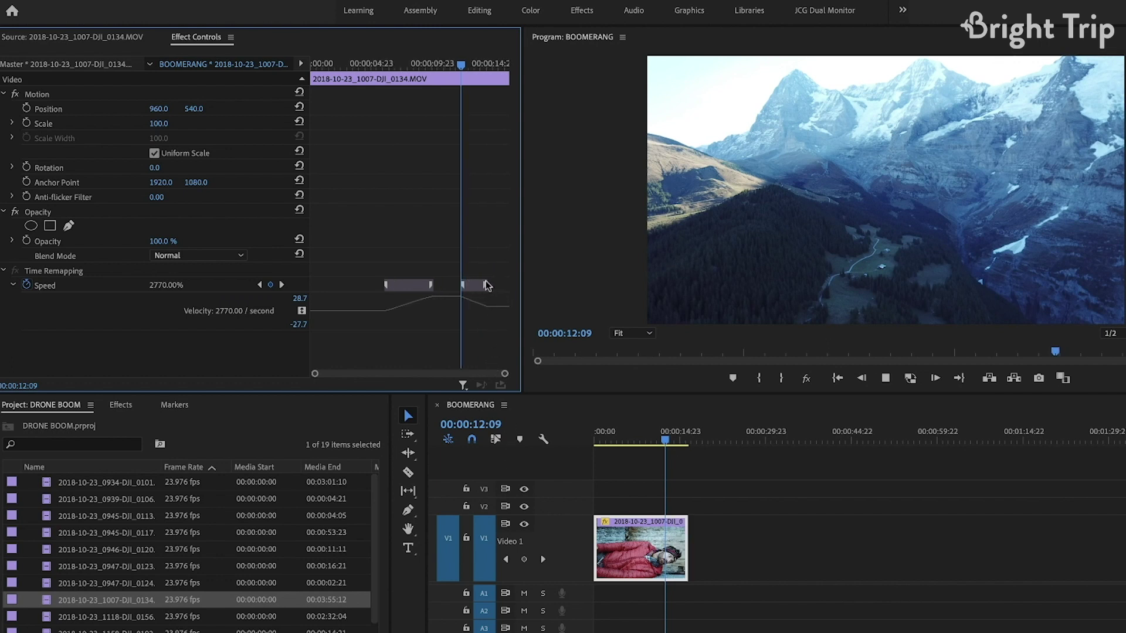
{"action": "key", "text": "space"}
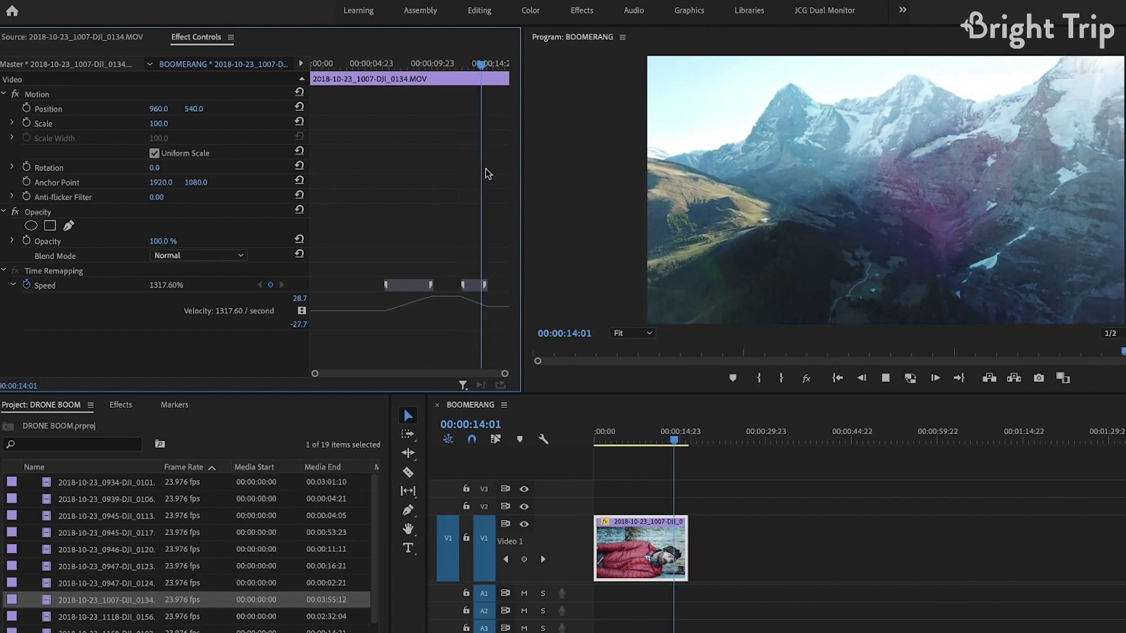
{"action": "key", "text": "space"}
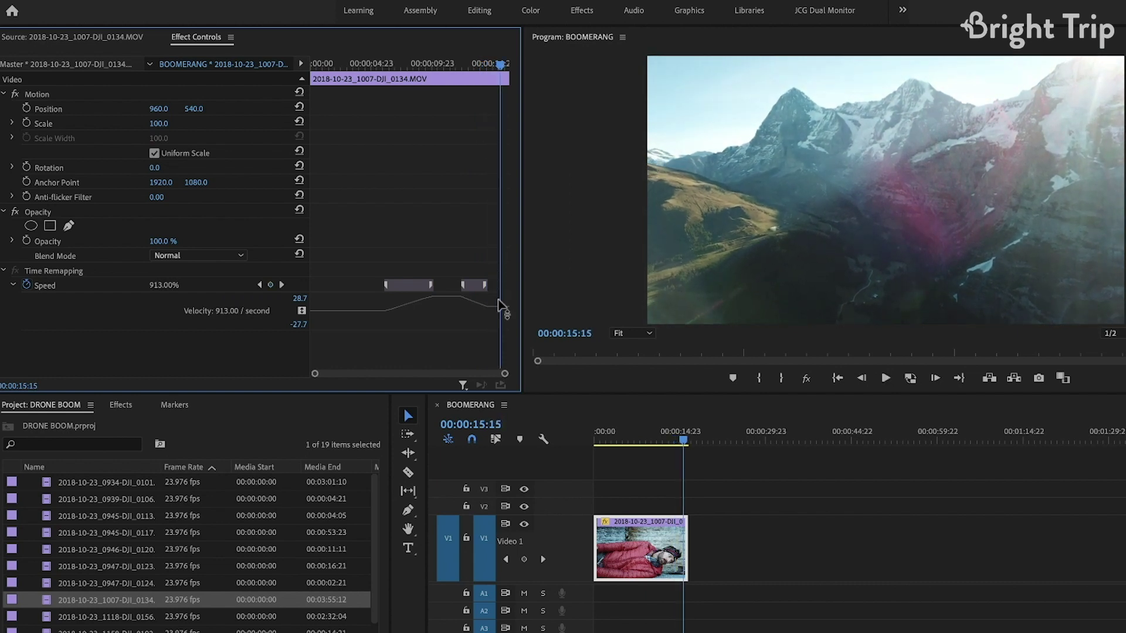
{"action": "left_click_drag", "start_coordinate": [501, 305], "coordinate": [501, 318]}
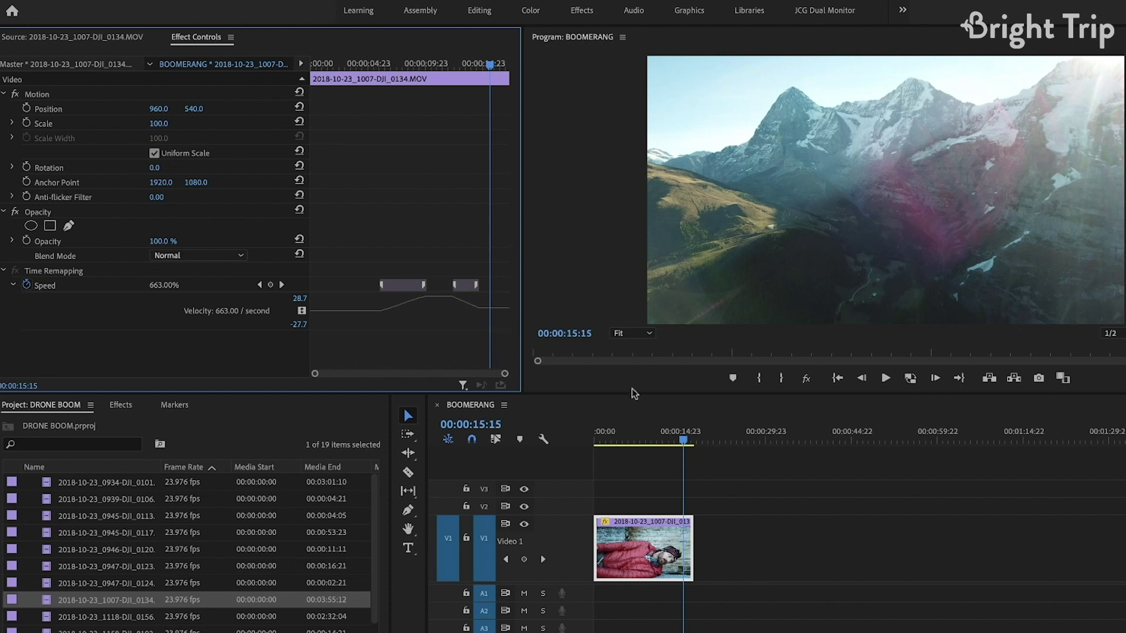
- Nest the speed-ramped clip as a sequence named BOOMERAGE LAYING RAW
{"action": "left_click", "coordinate": [495, 435]}
{"action": "key", "text": "Home"}
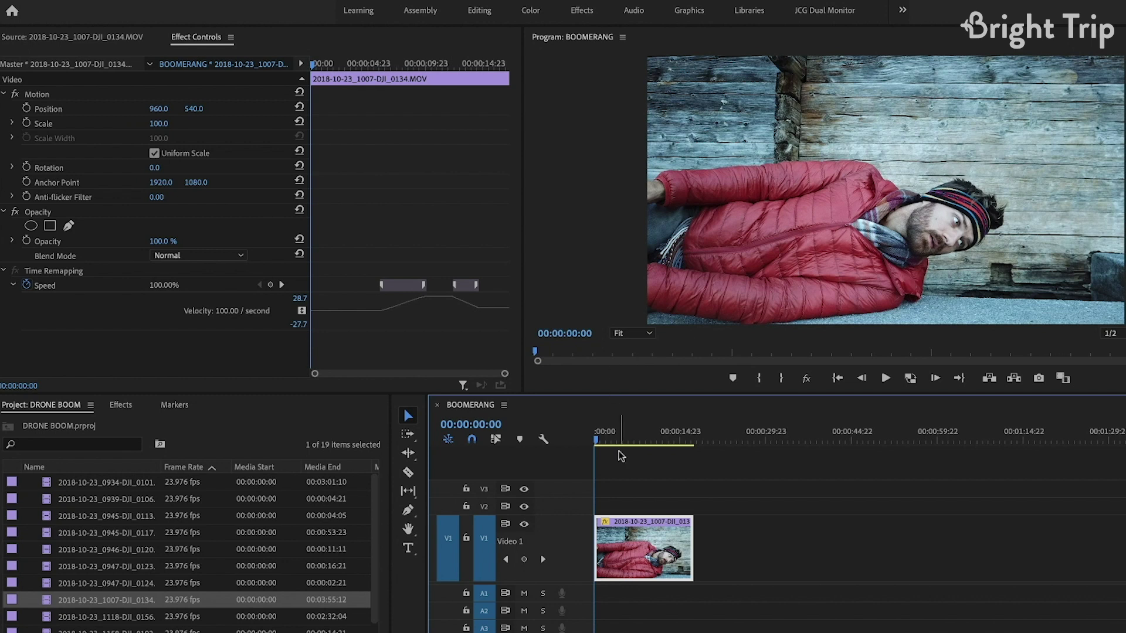
{"action": "key", "text": "shift+n"}
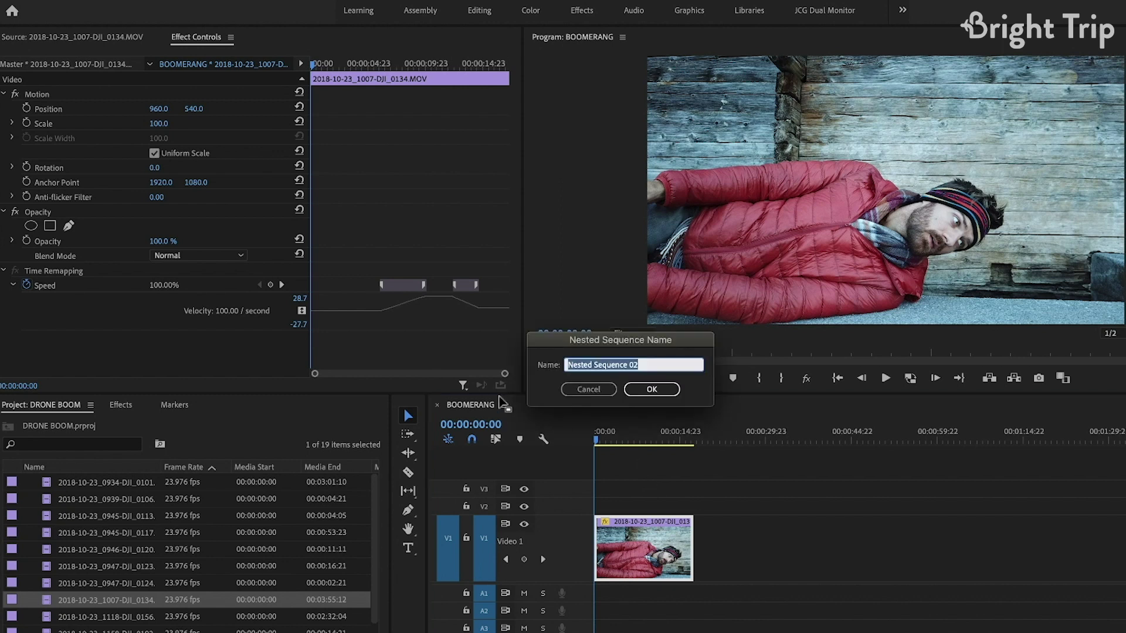
{"action": "type", "text": "BOOMERAGE LAYING RAW"}
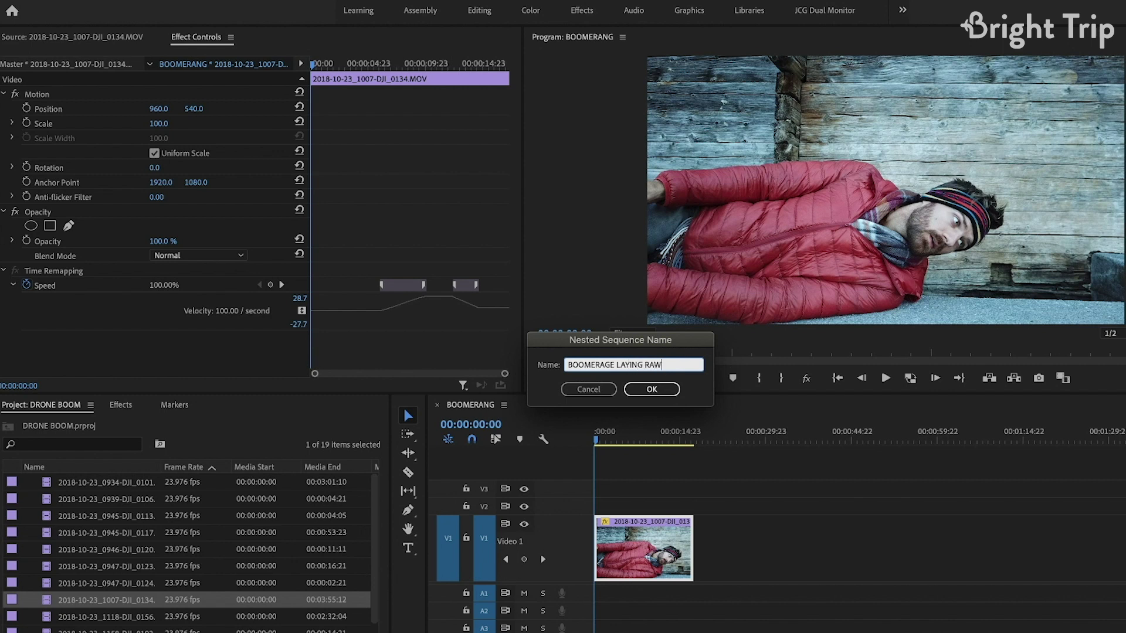
{"action": "key", "text": "Return"}
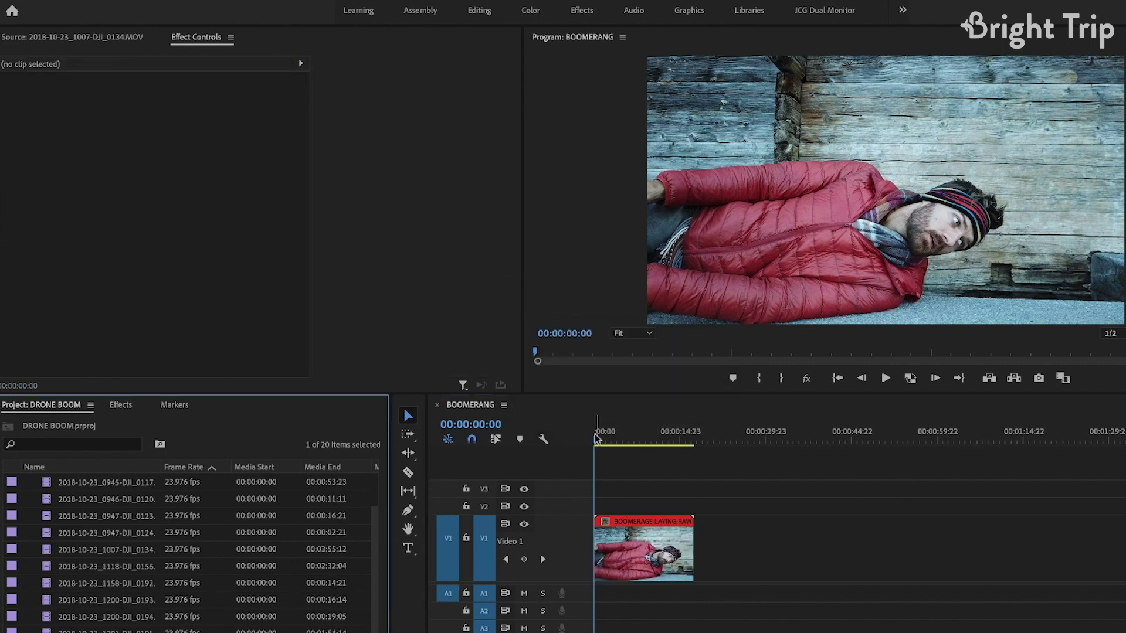
- Add Position, Scale and Rotation keyframes to the nested clip at 00:00:06:09, keeping their default values
{"action": "left_click", "coordinate": [628, 526]}
{"action": "key", "text": "Home"}
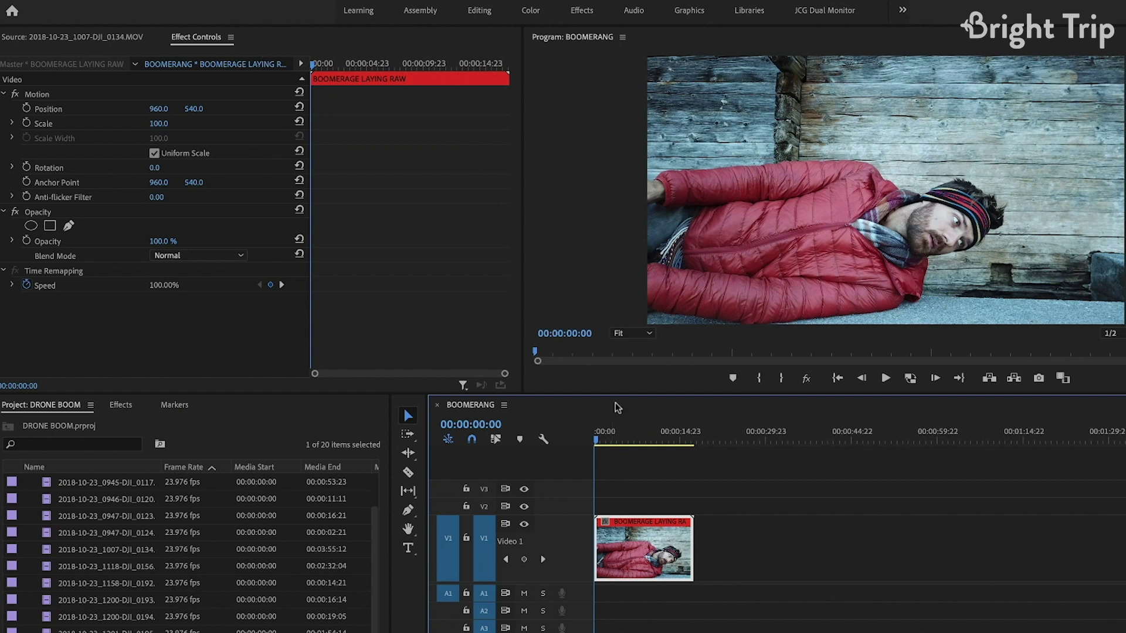
{"action": "left_click_drag", "start_coordinate": [320, 59], "coordinate": [382, 57]}
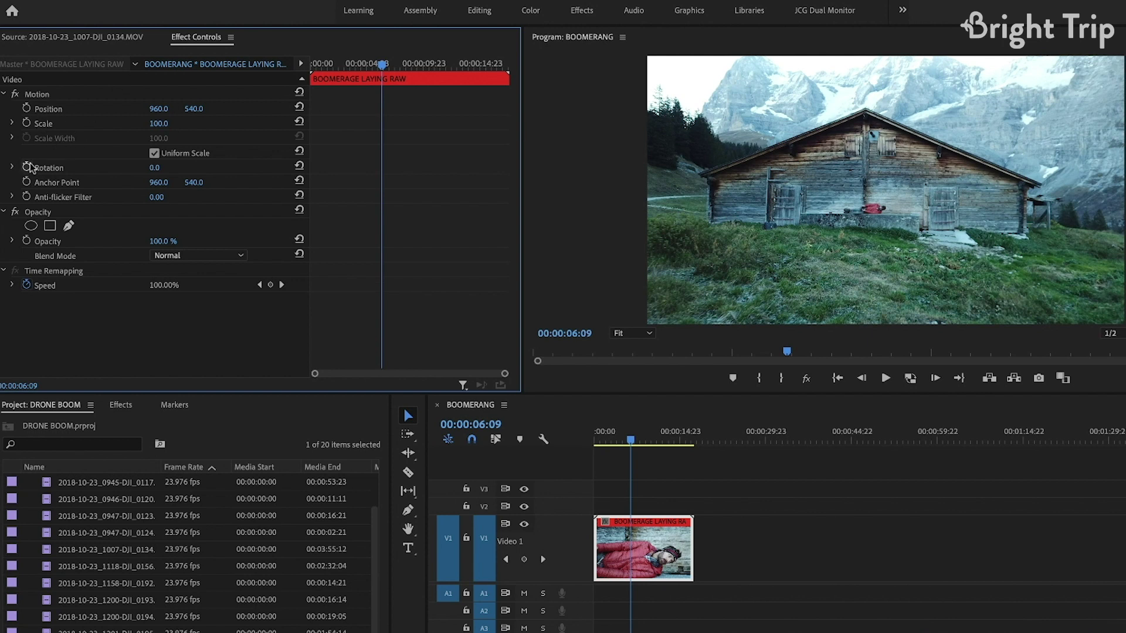
{"action": "left_click", "coordinate": [27, 108]}
{"action": "left_click", "coordinate": [27, 122]}
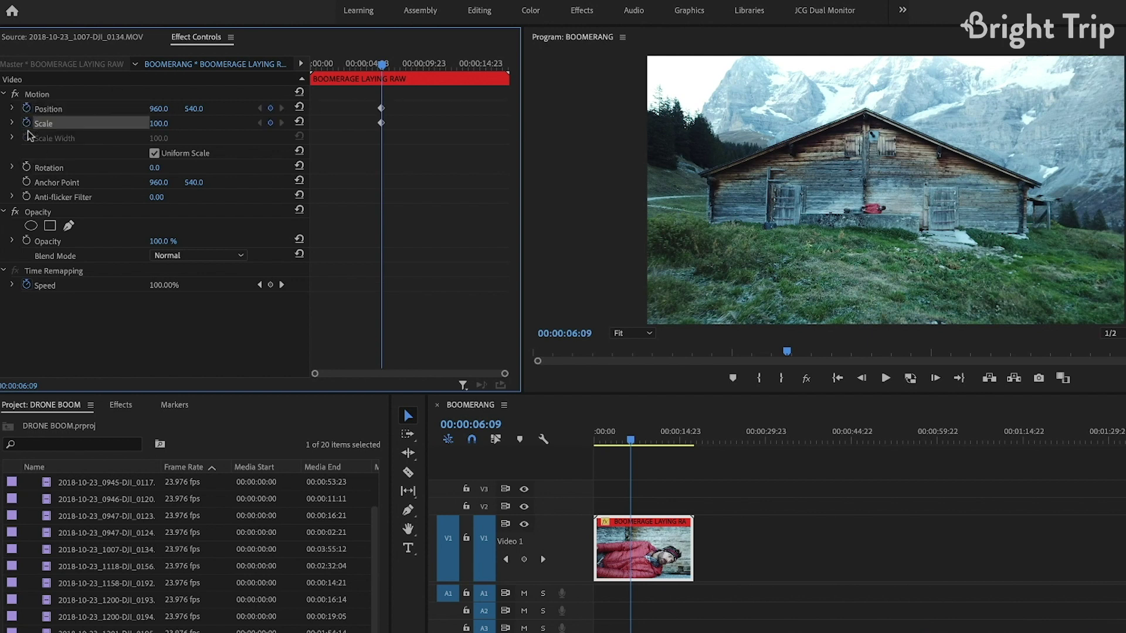
{"action": "left_click", "coordinate": [26, 167]}
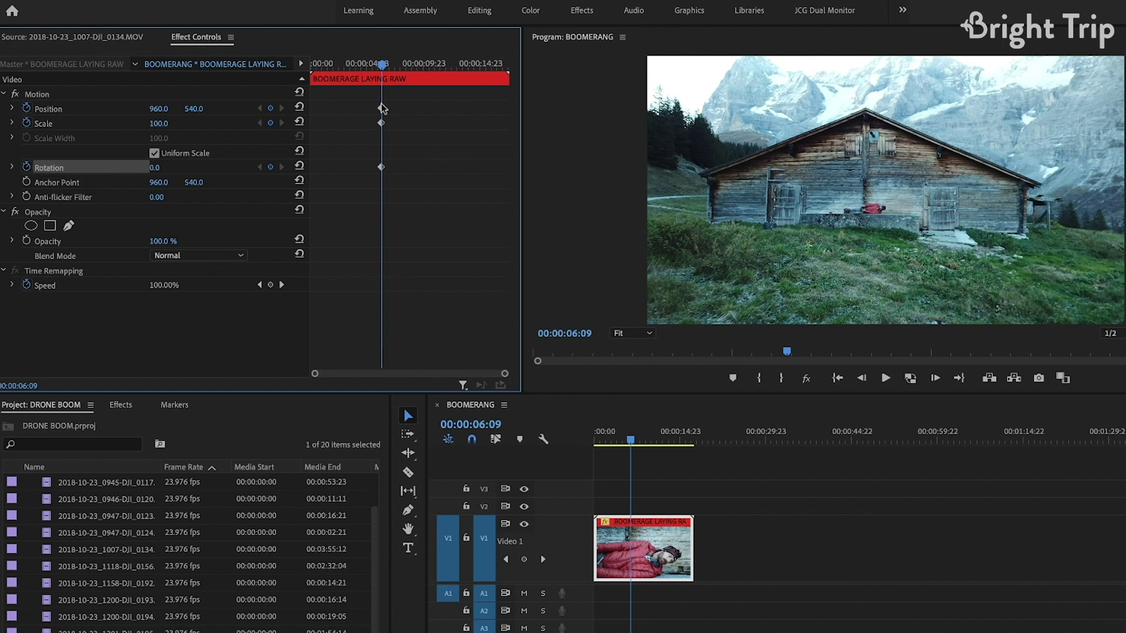
- Enlarge the nested clip to a Scale of 176 at its first frame
{"action": "left_click", "coordinate": [389, 68]}
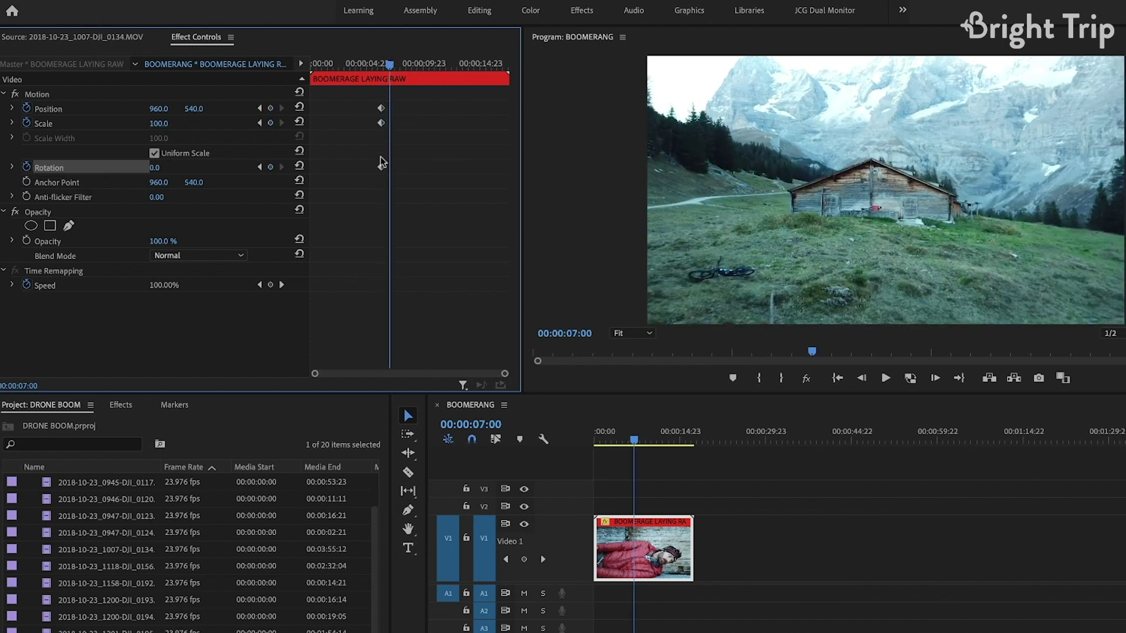
{"action": "left_click_drag", "start_coordinate": [386, 64], "coordinate": [273, 75]}
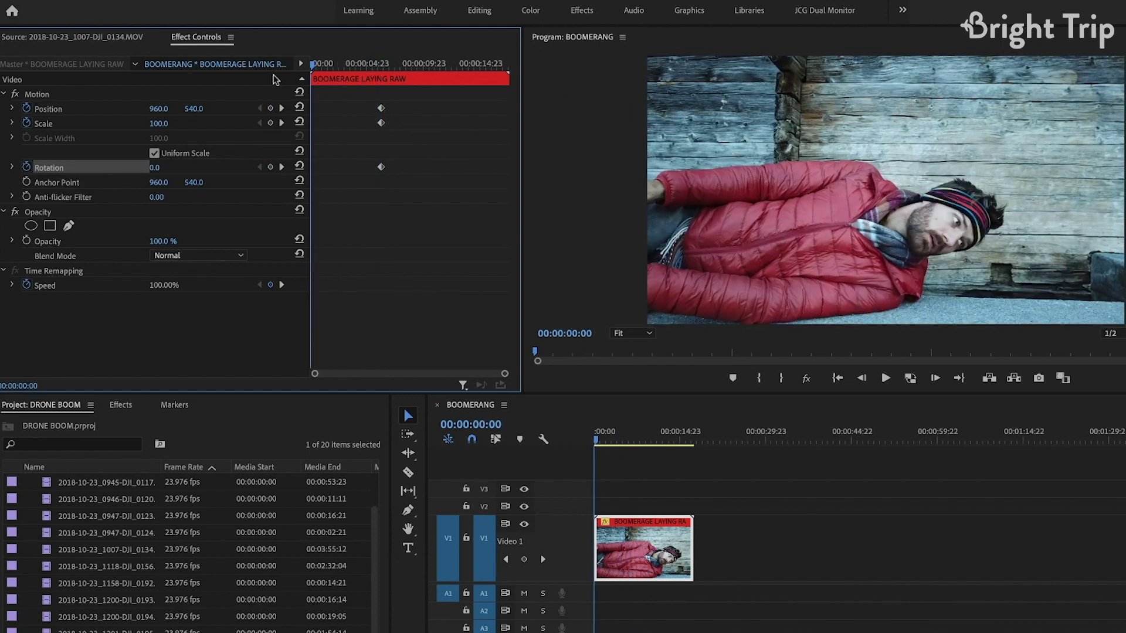
{"action": "left_click_drag", "start_coordinate": [166, 125], "coordinate": [211, 124]}
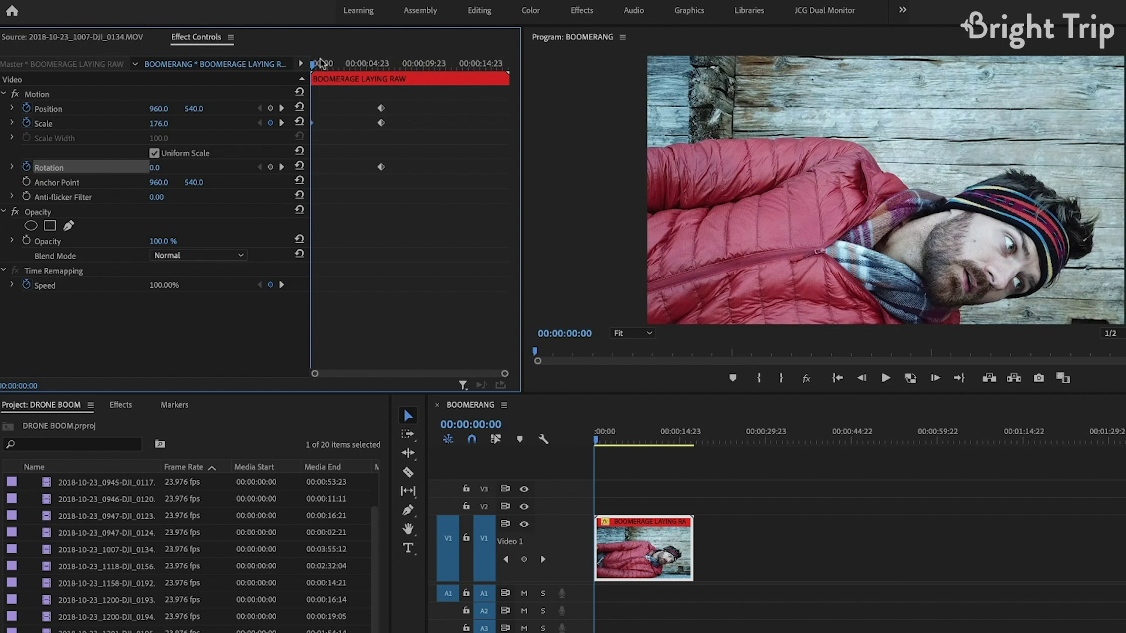
- Rotate the nested clip to -90° at its first frame so the man appears upright
{"action": "mouse_move", "coordinate": [321, 63]}
{"action": "left_mouse_down"}
{"action": "mouse_move", "coordinate": [382, 61]}
{"action": "mouse_move", "coordinate": [306, 65]}
{"action": "mouse_move", "coordinate": [394, 66]}
{"action": "mouse_move", "coordinate": [311, 68]}
{"action": "left_mouse_up"}
{"action": "key", "text": "shift+Down"}
{"action": "key", "text": "shift+Down"}
{"action": "key", "text": "shift+Down"}
{"action": "key", "text": "shift+Down"}
{"action": "key", "text": "shift+Down"}
{"action": "key", "text": "shift+Down"}
{"action": "key", "text": "shift+Down"}
{"action": "key", "text": "shift+Down"}
{"action": "key", "text": "shift+Down"}
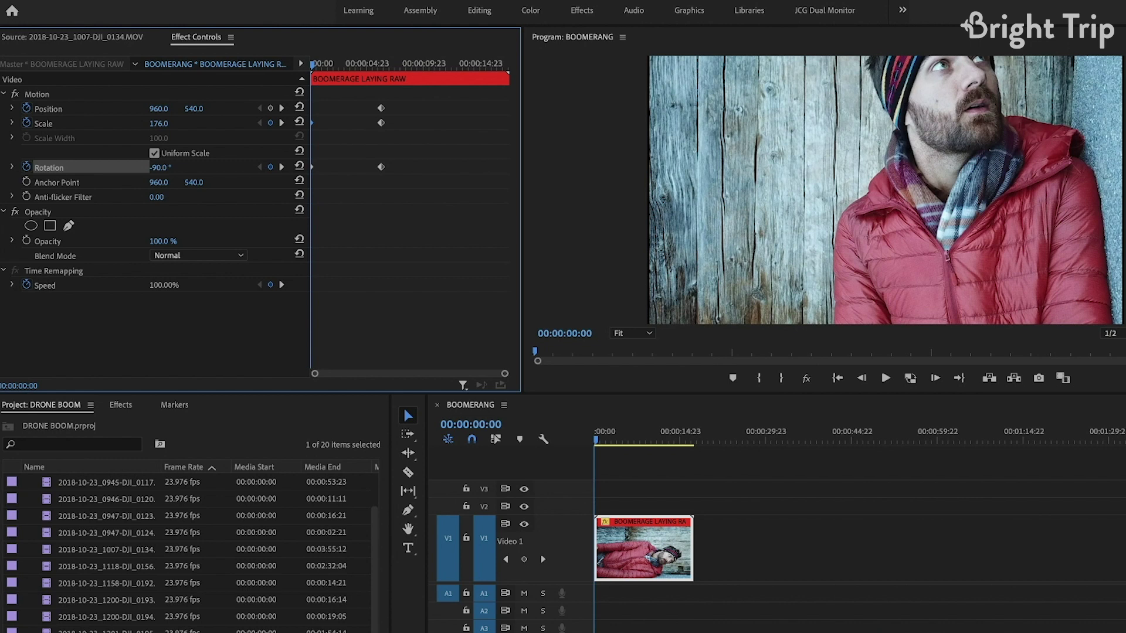
- Set the first frame's Position to 937, 809 and Scale to 191, and check the rotation partway through
{"action": "left_click_drag", "start_coordinate": [194, 108], "coordinate": [169, 123]}
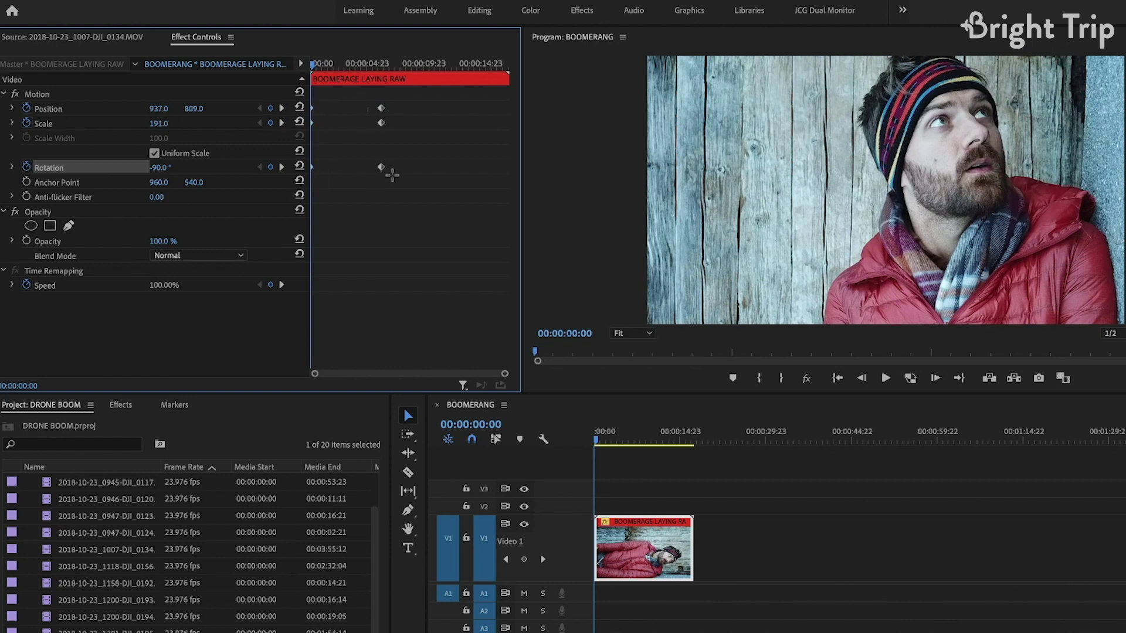
{"action": "left_click_drag", "start_coordinate": [392, 174], "coordinate": [377, 182]}
{"action": "left_click_drag", "start_coordinate": [316, 66], "coordinate": [352, 71]}
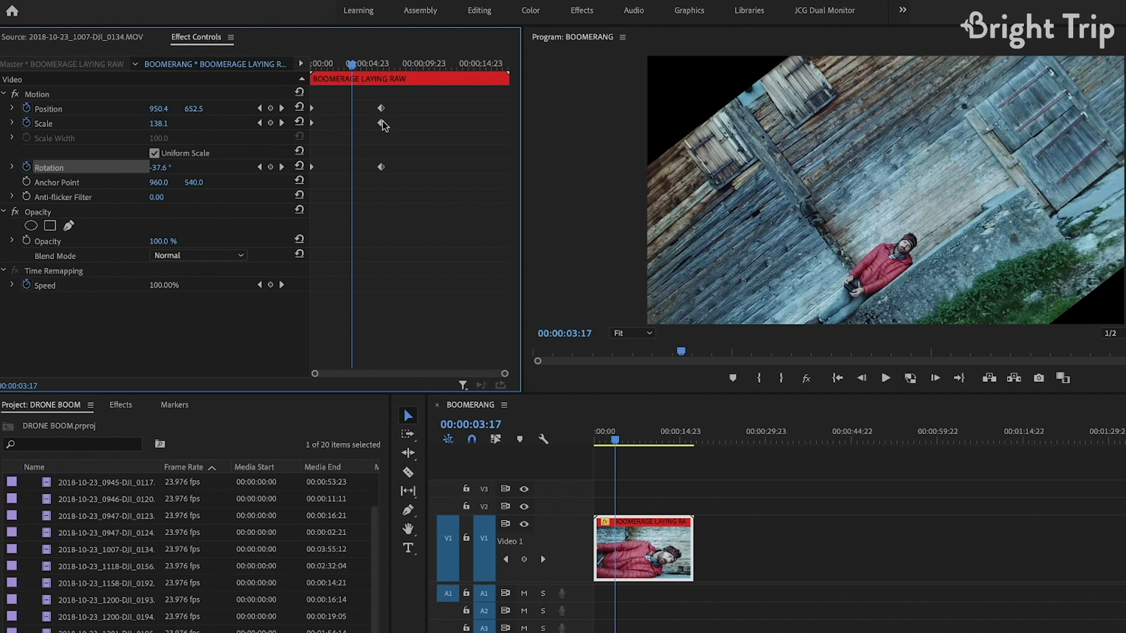
- Move the ending Rotation keyframe earlier and the ending Scale keyframe later to about 00:00:12:19, and review the start
{"action": "left_click_drag", "start_coordinate": [382, 170], "coordinate": [360, 170]}
{"action": "left_click_drag", "start_coordinate": [383, 124], "coordinate": [453, 122]}
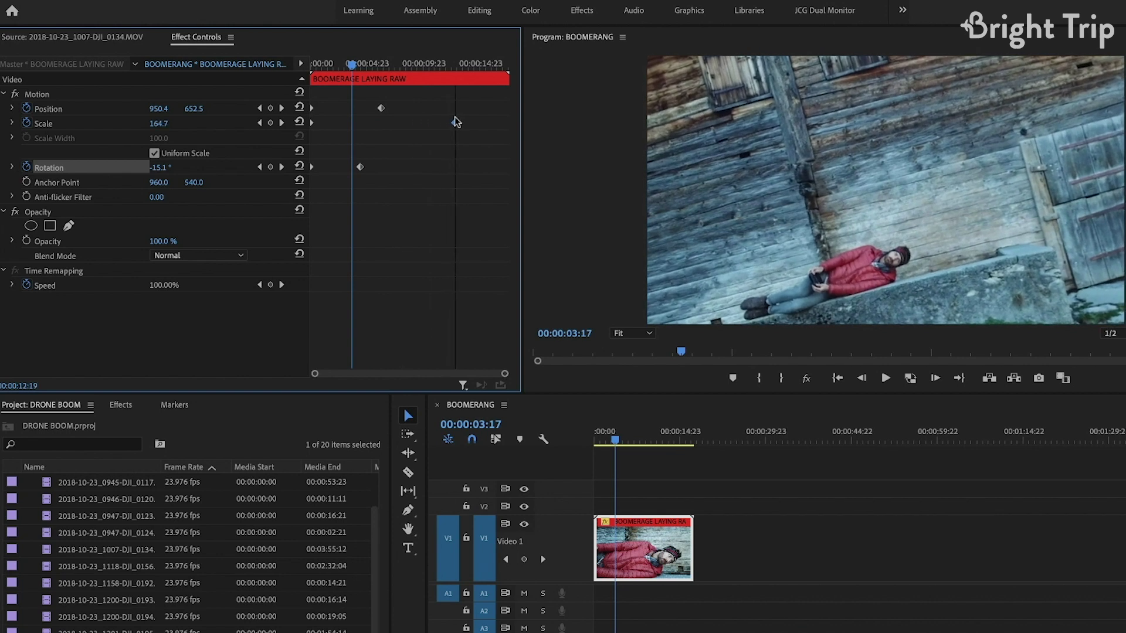
{"action": "left_click", "coordinate": [349, 66]}
{"action": "left_click_drag", "start_coordinate": [349, 68], "coordinate": [318, 80]}
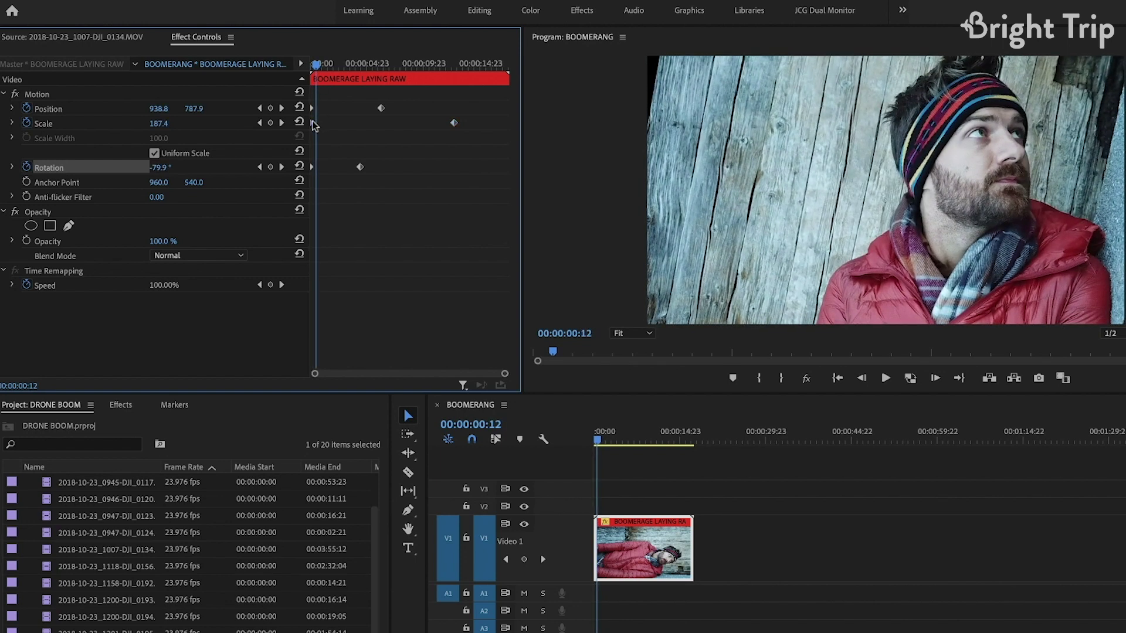
- At the first frame, set the nested clip's Scale to 267 and Position to 937, 1167, with the -90° Rotation keyframe there
{"action": "mouse_move", "coordinate": [314, 170]}
{"action": "left_mouse_down"}
{"action": "mouse_move", "coordinate": [382, 170]}
{"action": "mouse_move", "coordinate": [316, 168]}
{"action": "left_mouse_up"}
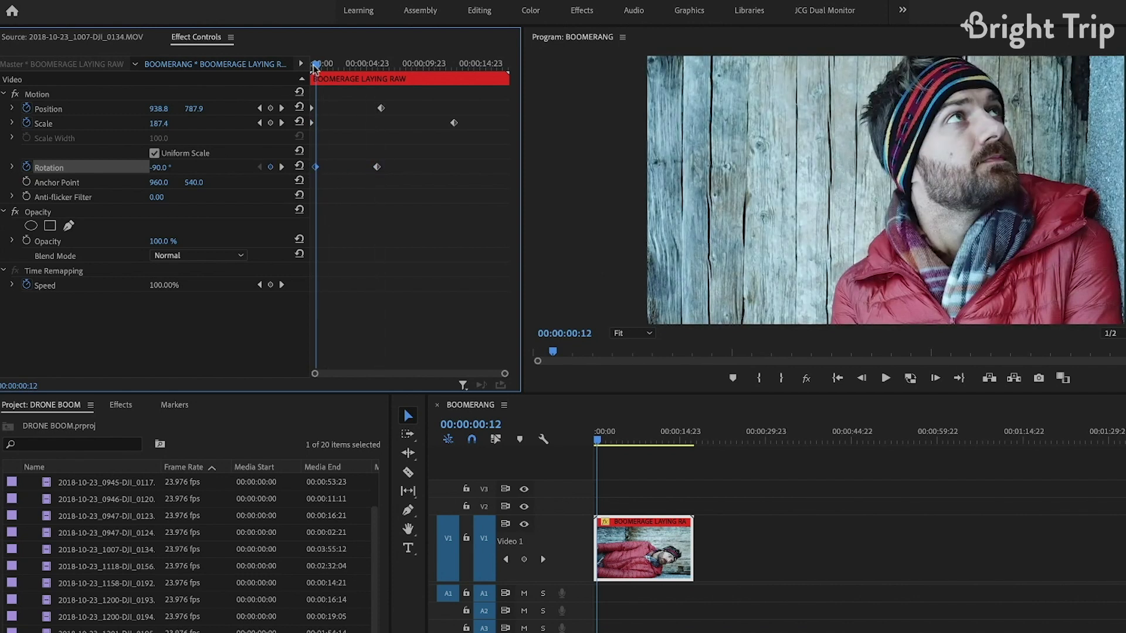
{"action": "left_click_drag", "start_coordinate": [315, 66], "coordinate": [307, 66]}
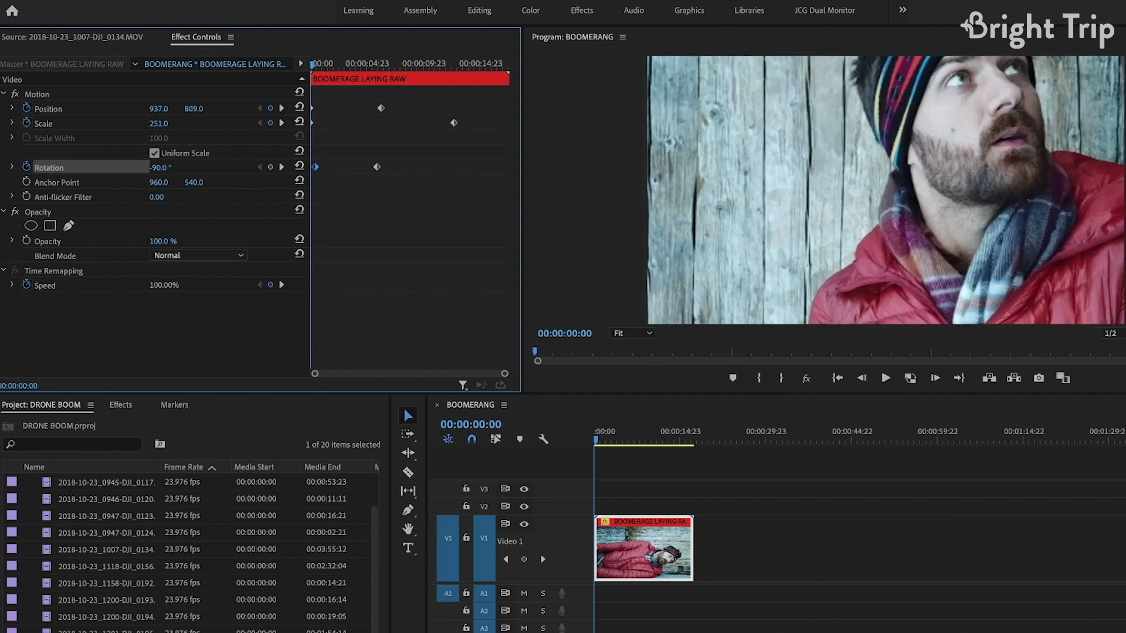
{"action": "left_click_drag", "start_coordinate": [158, 123], "coordinate": [403, 174]}
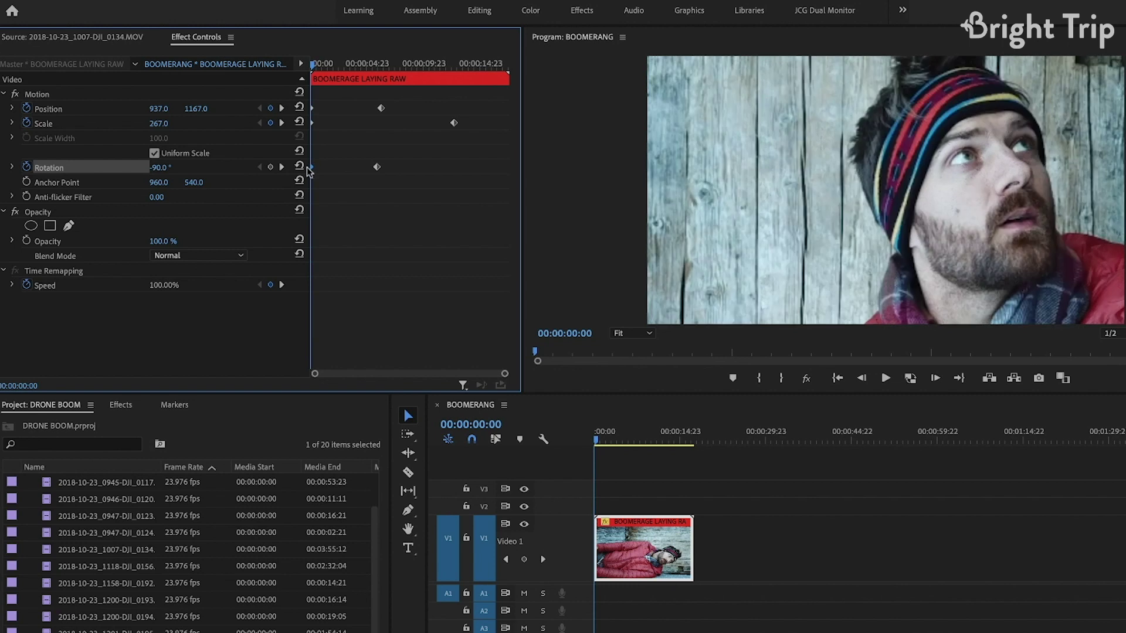
- Bring the ending Rotation keyframe closer to the clip's start and play the opening move
{"action": "left_click_drag", "start_coordinate": [377, 168], "coordinate": [352, 168]}
{"action": "key", "text": "space"}
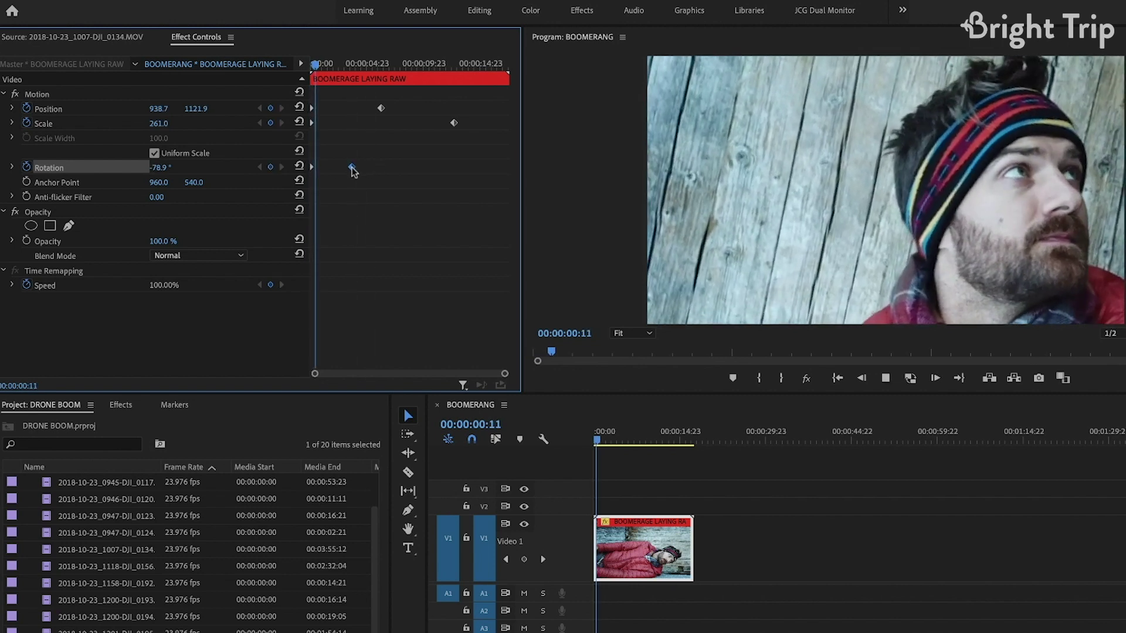
{"action": "key", "text": "space"}
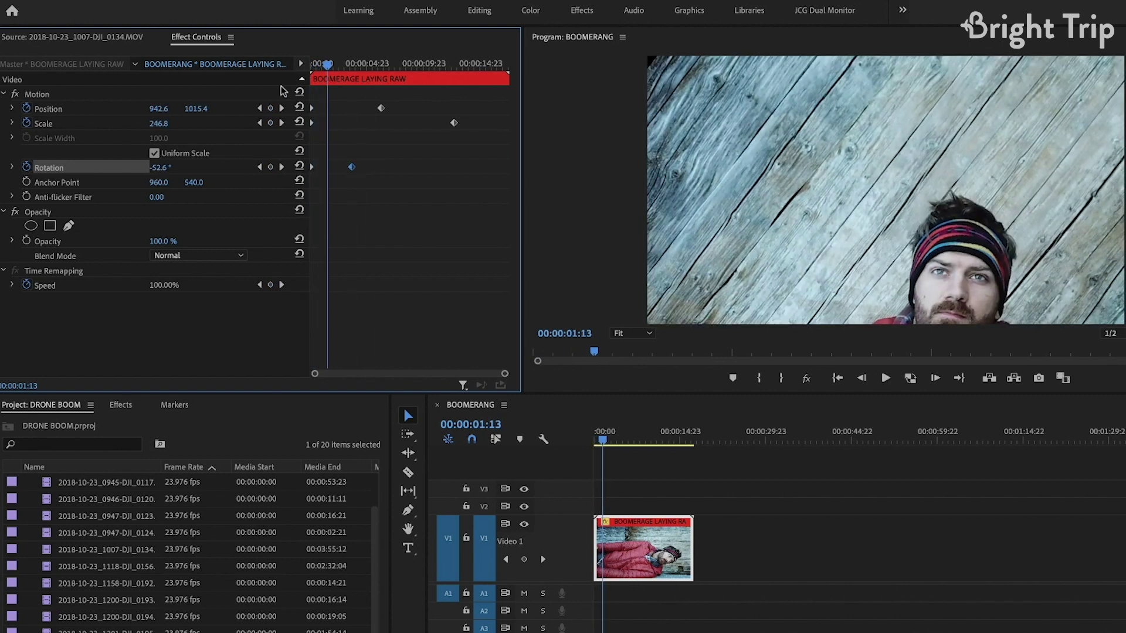
- At 00:00:01:13, shift the nested clip's vertical Position to reframe the man, adding a keyframe there, and play the opening move
{"action": "left_click_drag", "start_coordinate": [195, 108], "coordinate": [437, 109]}
{"action": "left_click_drag", "start_coordinate": [331, 66], "coordinate": [282, 67]}
{"action": "key", "text": "space"}
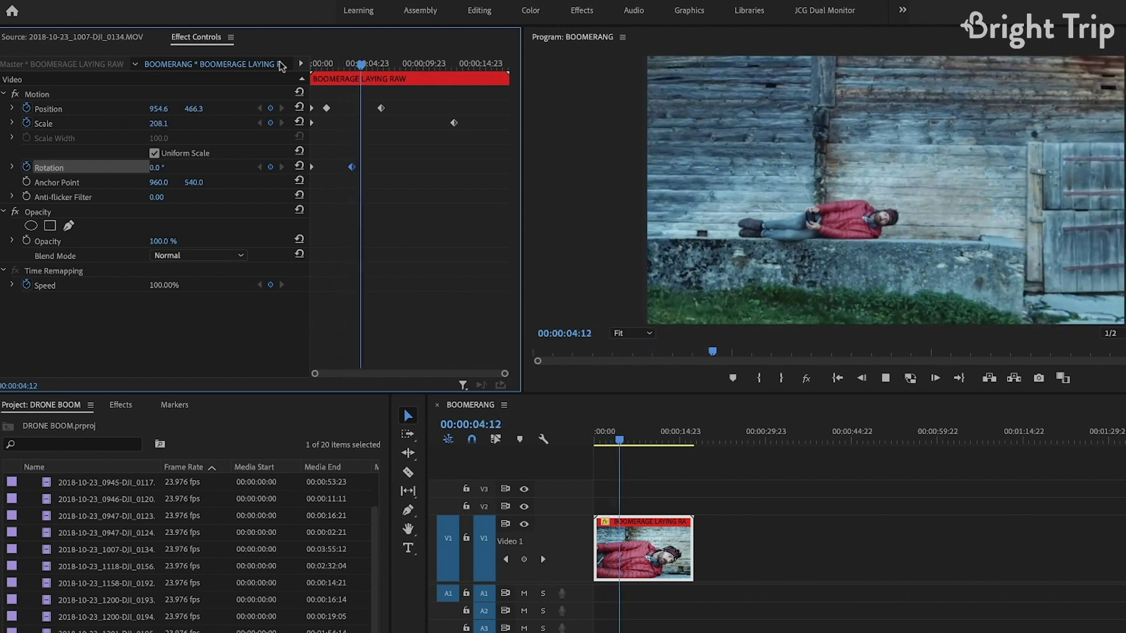
{"action": "key", "text": "space"}
- Set all the Position, Scale and Rotation keyframes to Auto Bezier temporal interpolation and play the move through to the mountain view
{"action": "left_click_drag", "start_coordinate": [478, 97], "coordinate": [311, 187]}
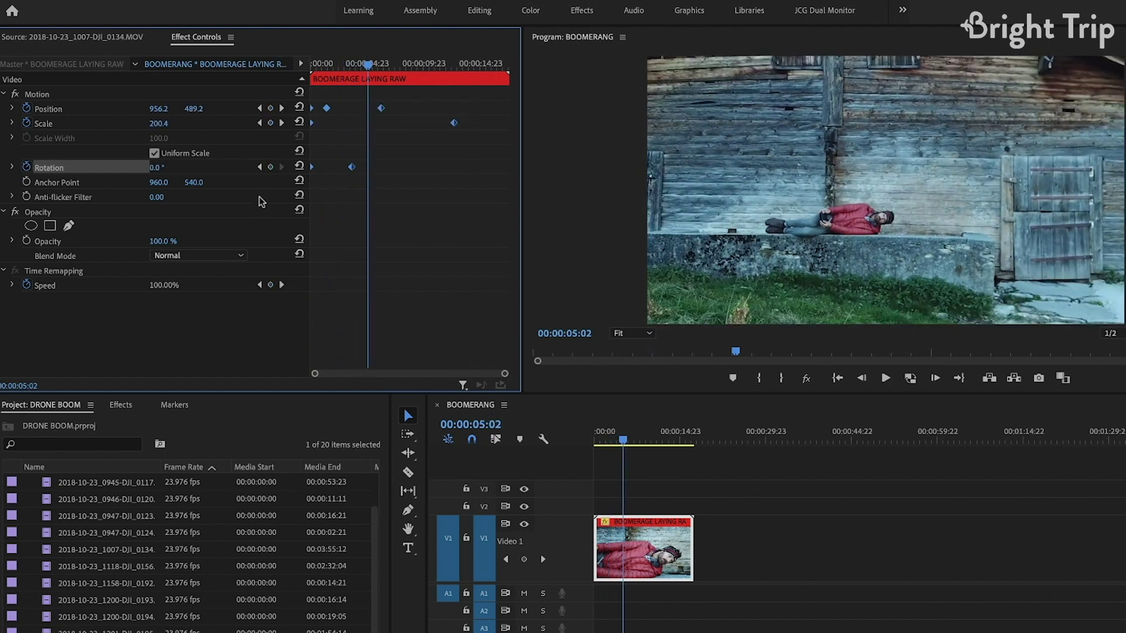
{"action": "right_click", "coordinate": [351, 168]}
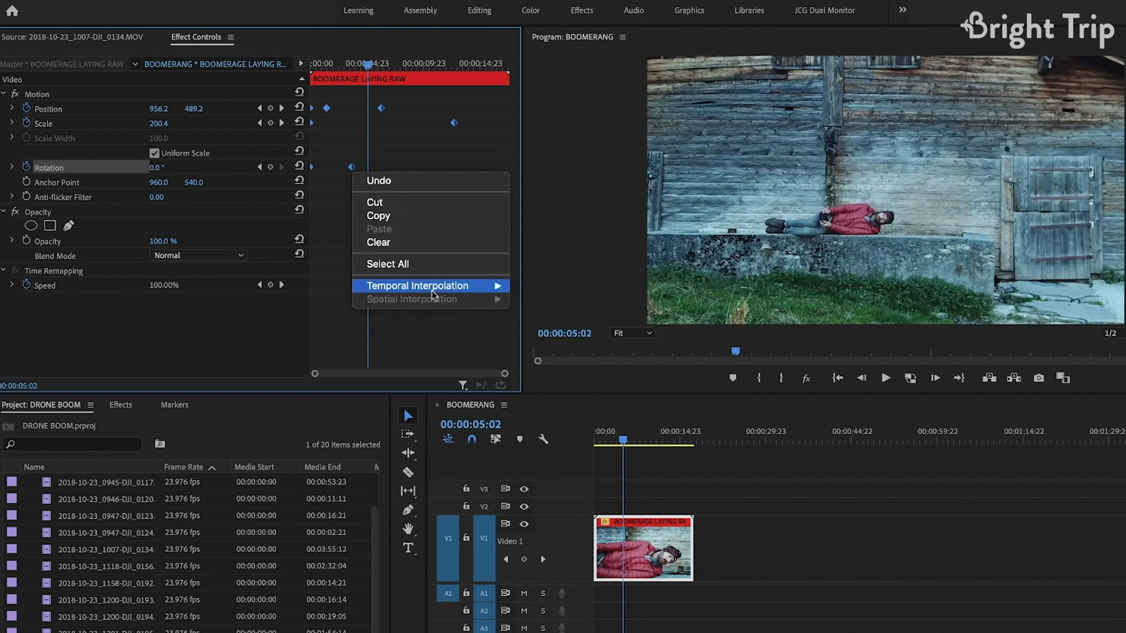
{"action": "mouse_move", "coordinate": [434, 290]}
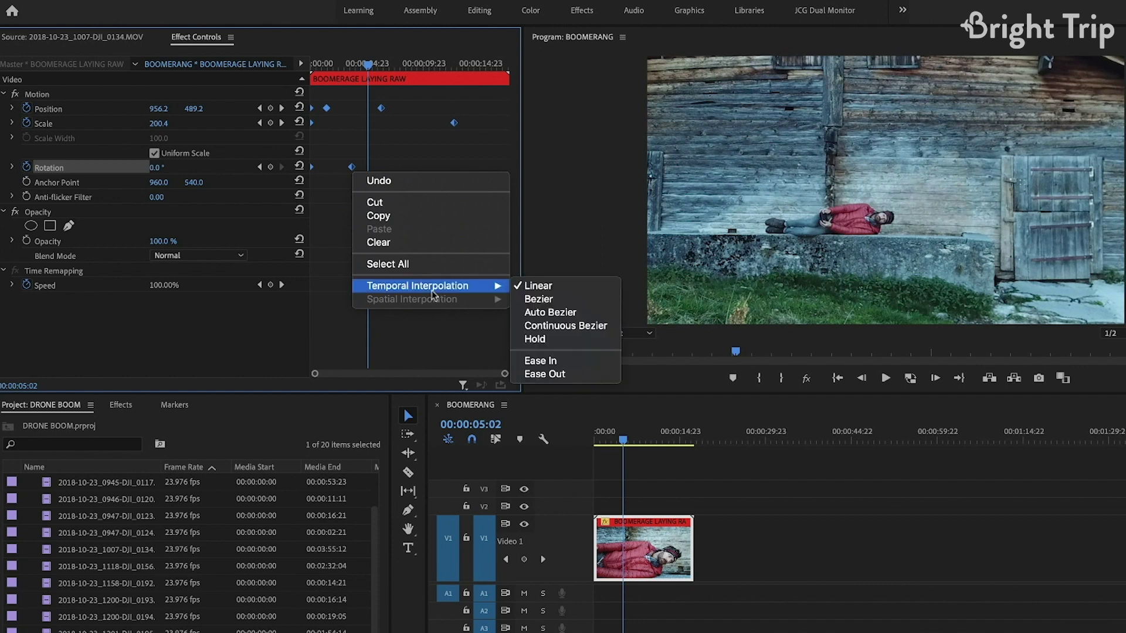
{"action": "left_click", "coordinate": [550, 312]}
{"action": "left_click_drag", "start_coordinate": [350, 63], "coordinate": [309, 65]}
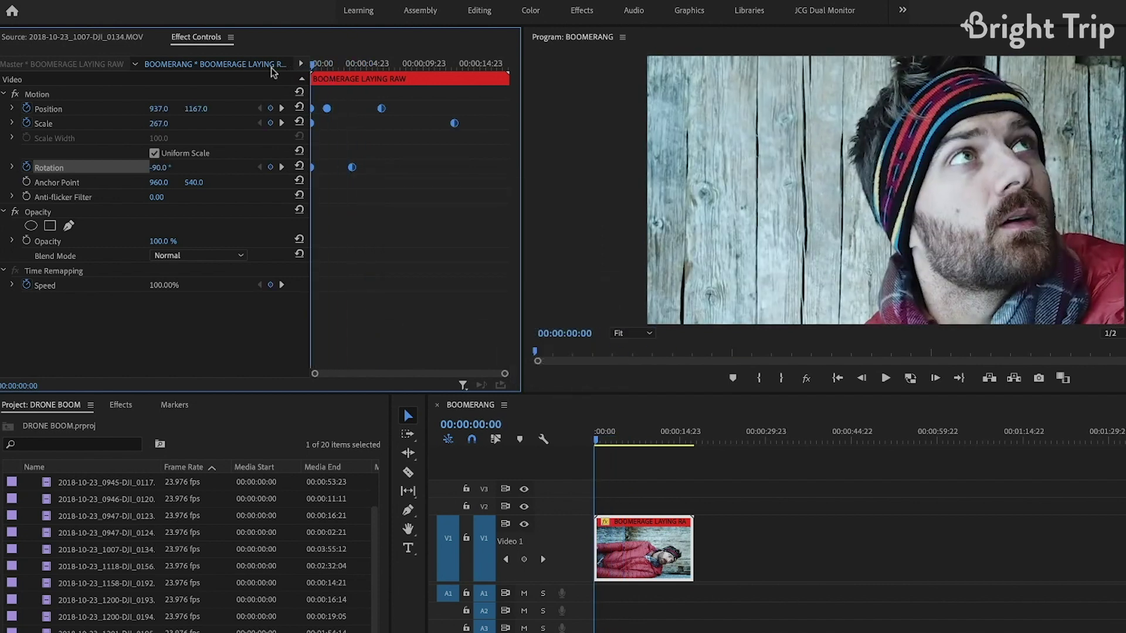
{"action": "key", "text": "space"}
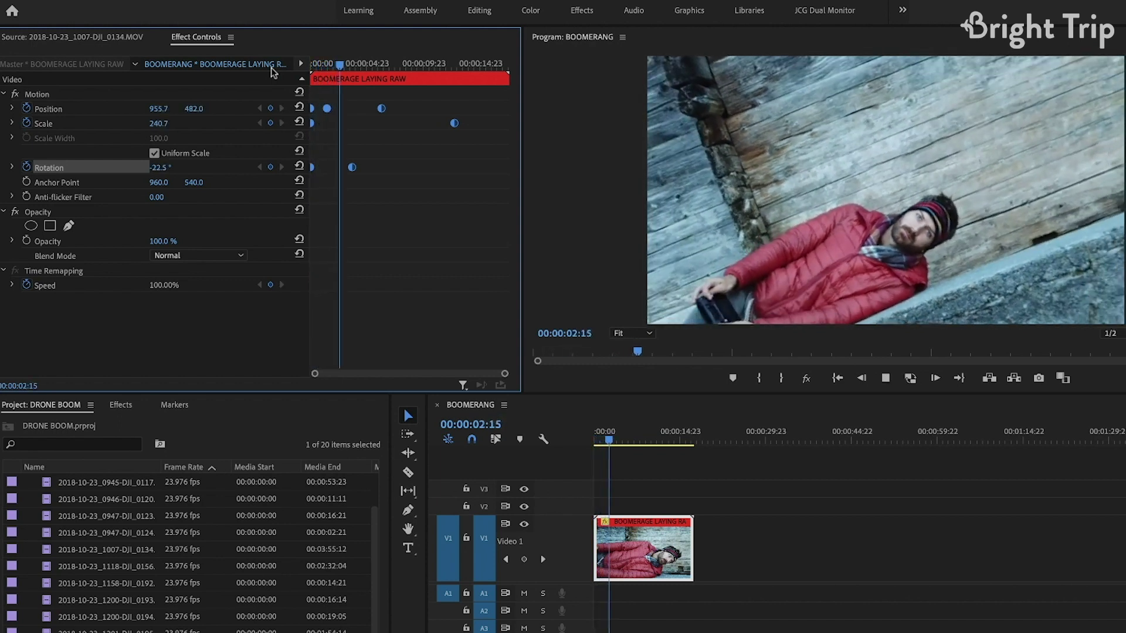
{"action": "key", "text": "space"}
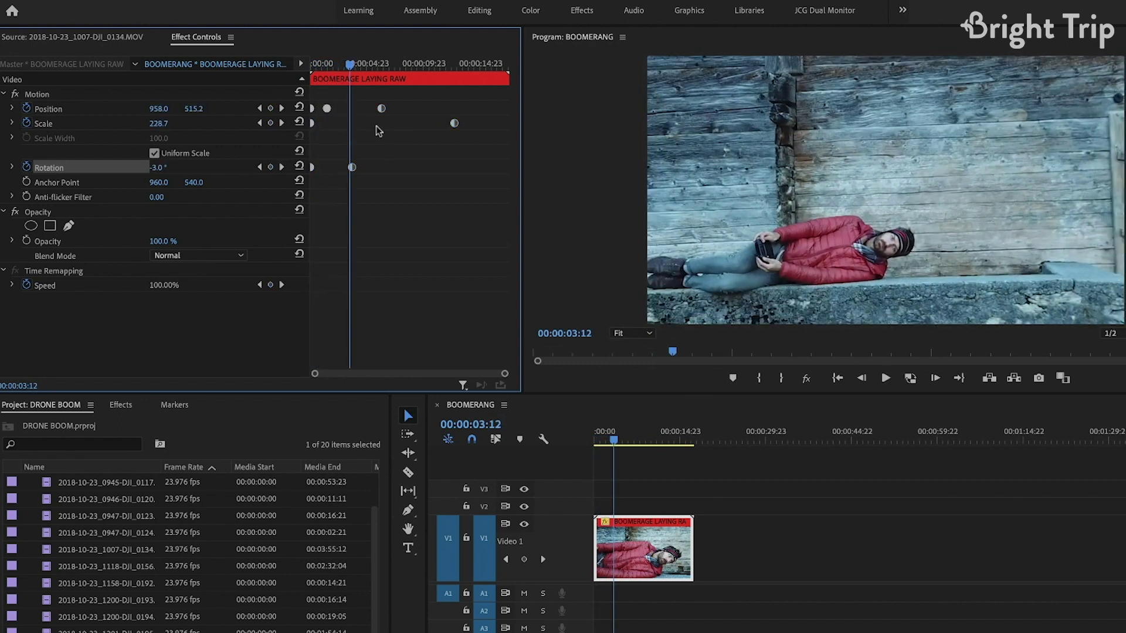
{"action": "left_click_drag", "start_coordinate": [315, 69], "coordinate": [324, 66]}
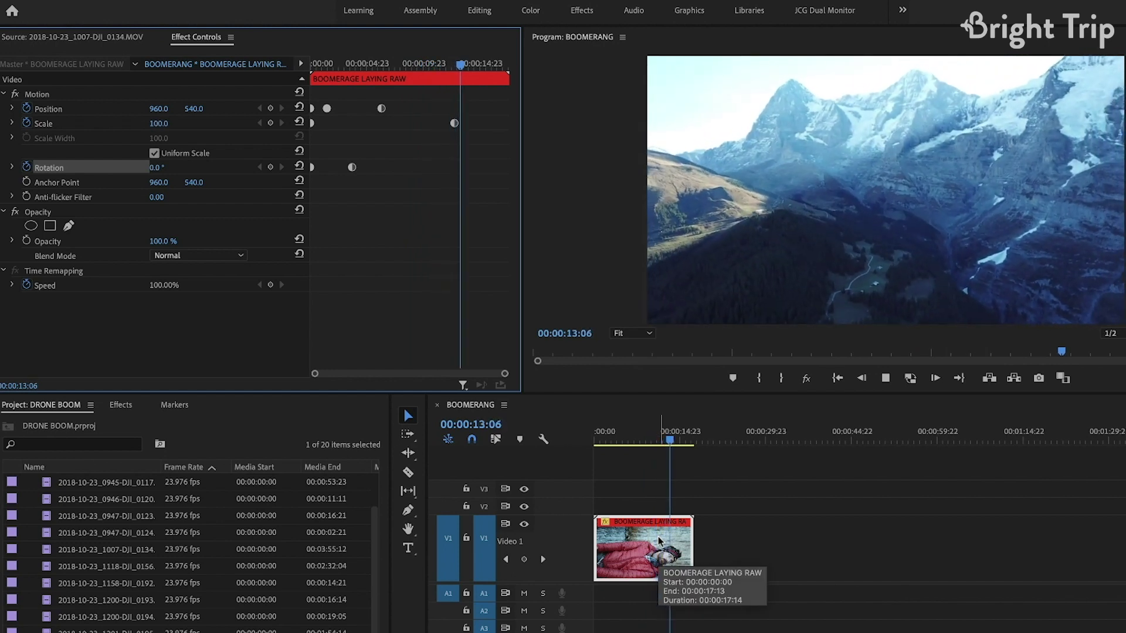
{"action": "key", "text": "space"}
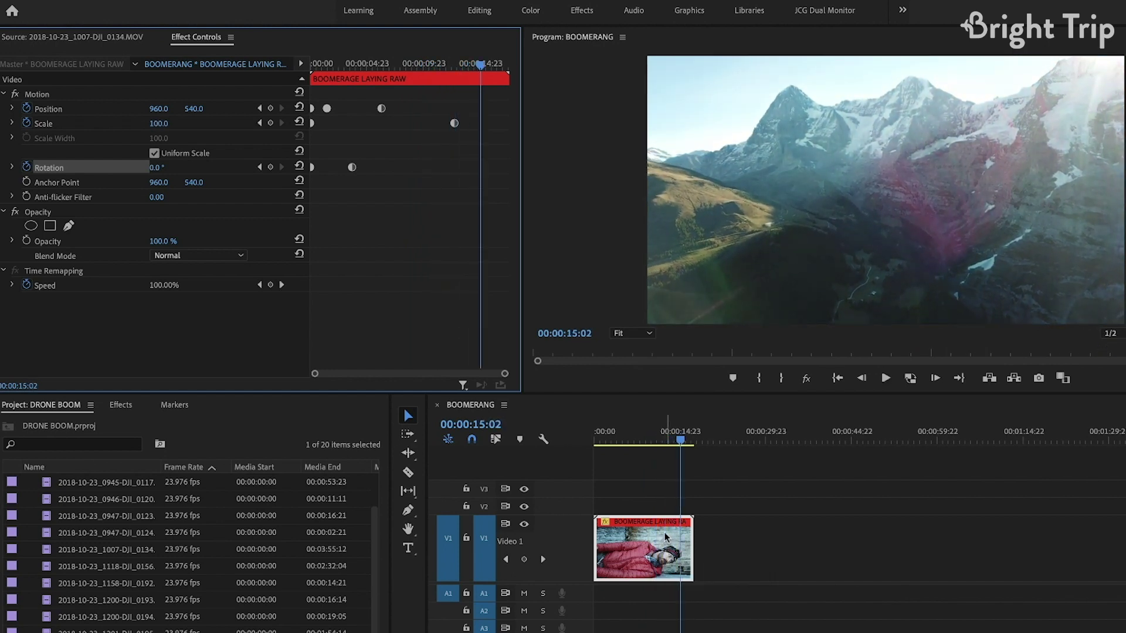
- Duplicate the nested clip directly after the original on V1 and reverse the copy's speed at 100%
{"action": "left_click_drag", "start_coordinate": [664, 533], "coordinate": [761, 536]}
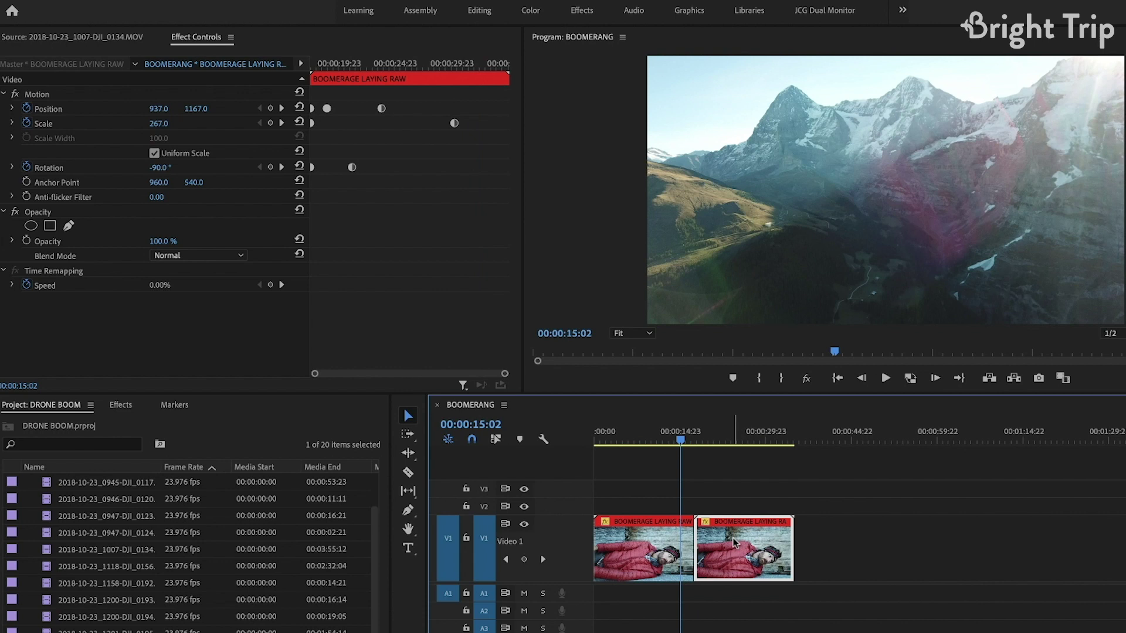
{"action": "left_click", "coordinate": [655, 526]}
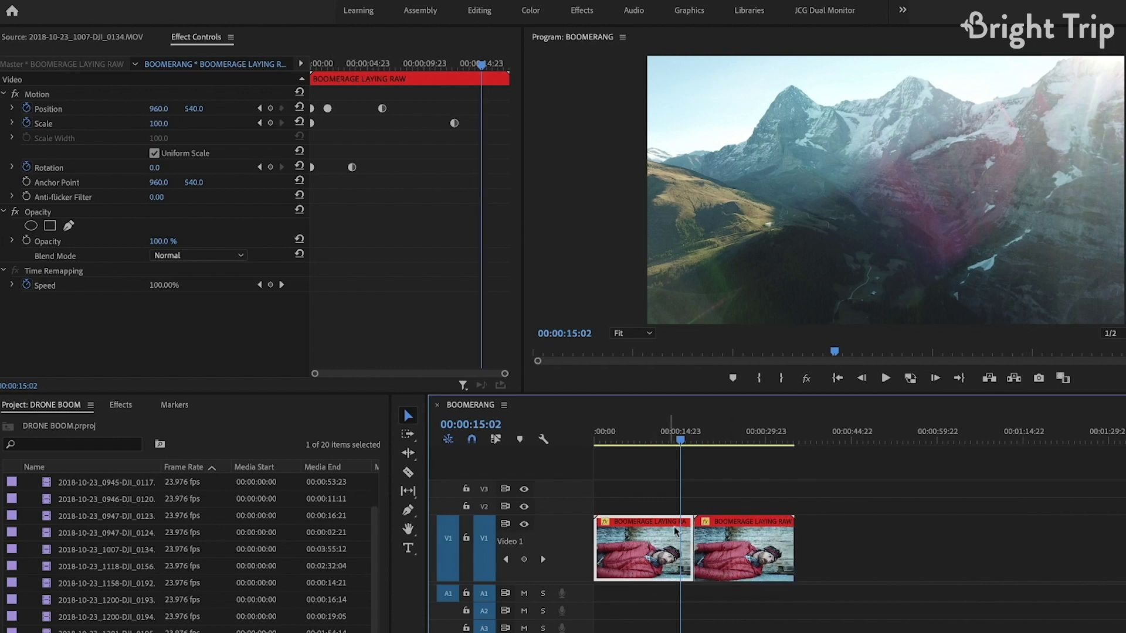
{"action": "left_click", "coordinate": [747, 523]}
{"action": "key", "text": "ctrl+r"}
{"action": "left_click", "coordinate": [576, 374]}
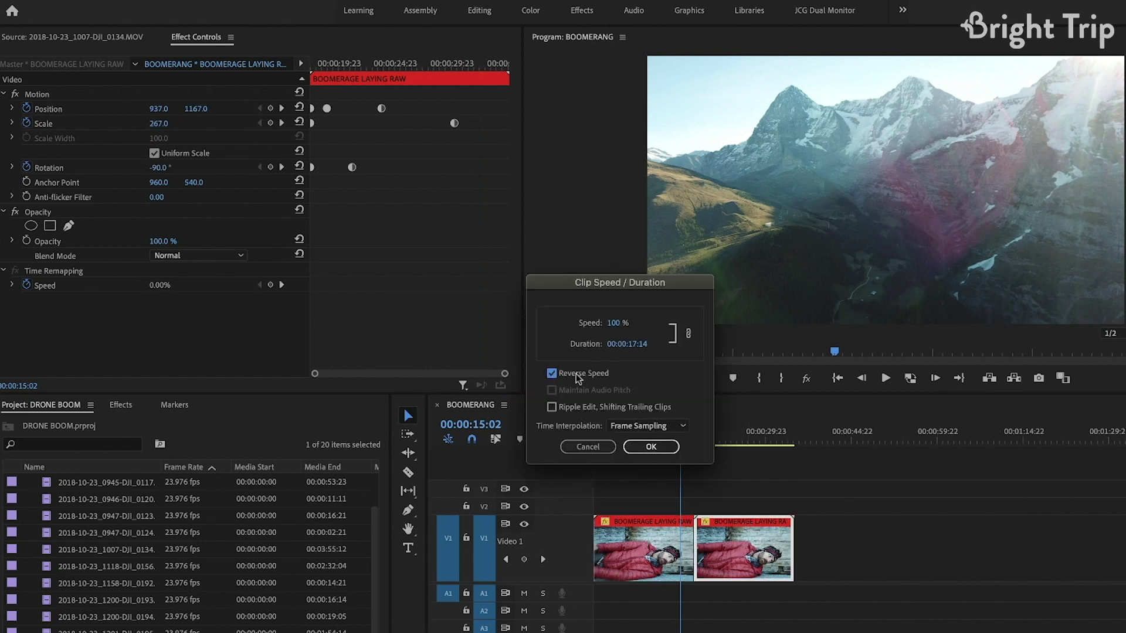
{"action": "key", "text": "Return"}
- Play the boomerang around the join between the two clips and again from the sequence start
{"action": "left_click", "coordinate": [669, 433]}
{"action": "key", "text": "space"}
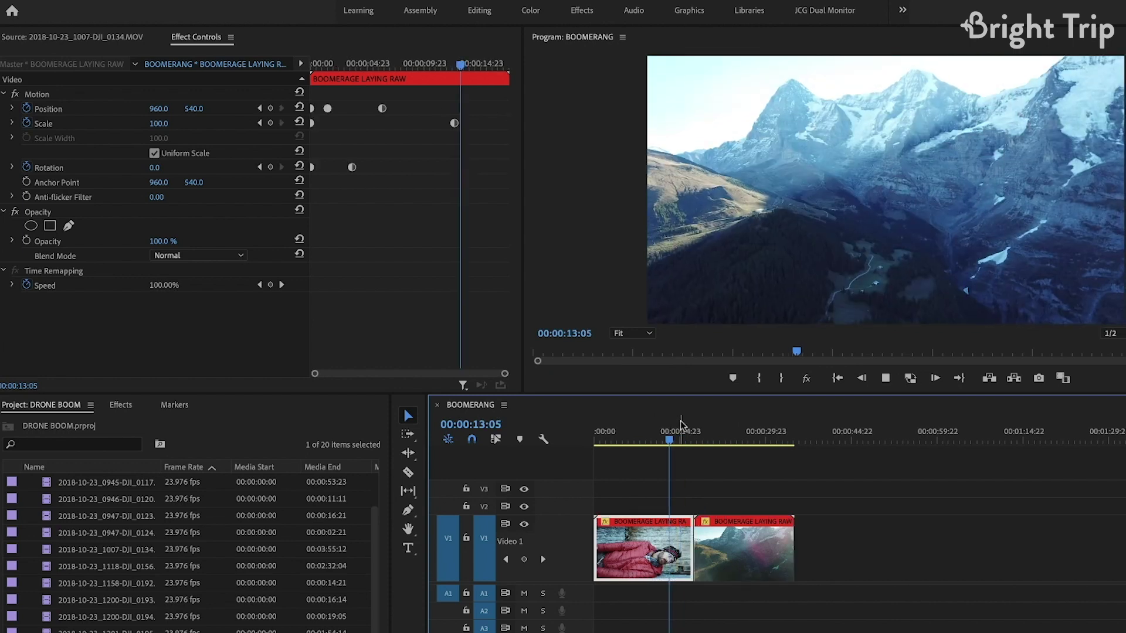
{"action": "left_click_drag", "start_coordinate": [680, 423], "coordinate": [581, 477]}
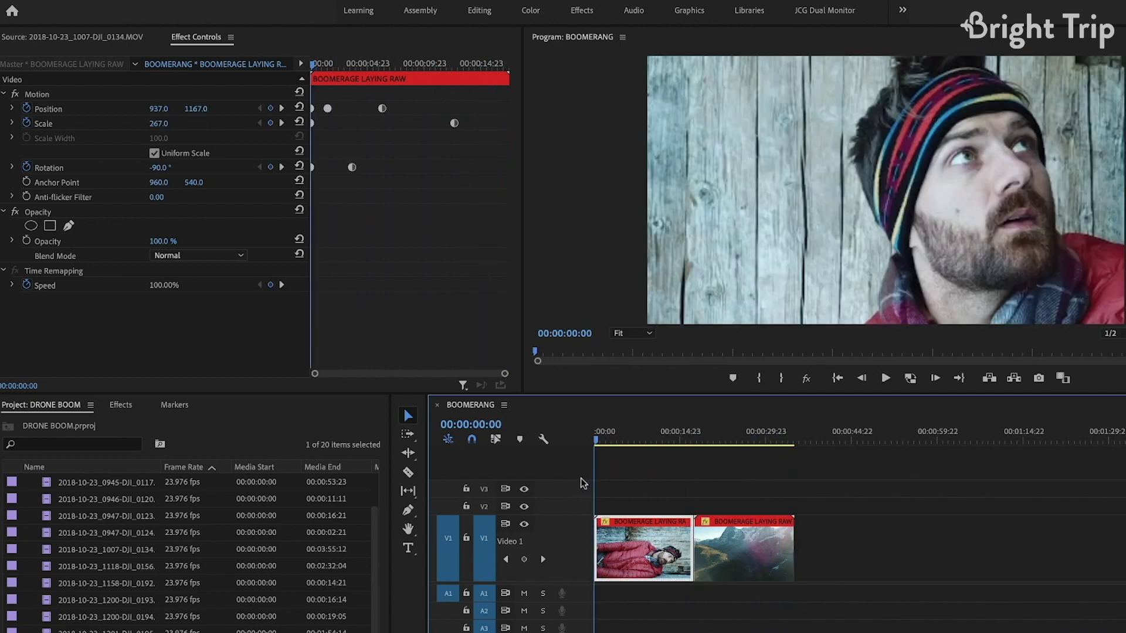
{"action": "key", "text": "space"}
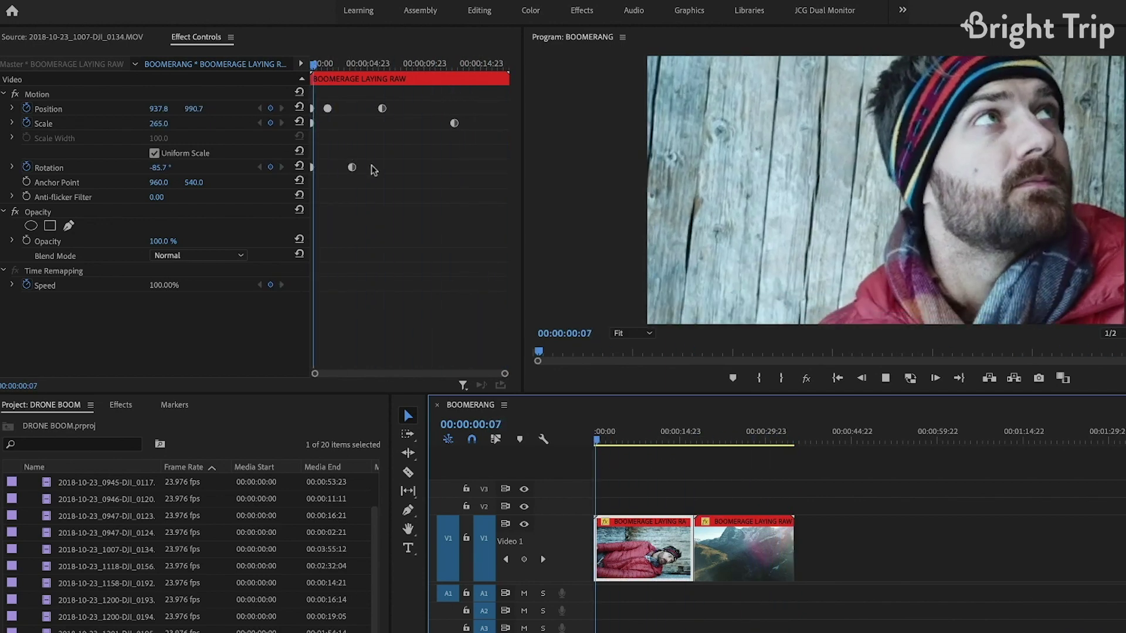